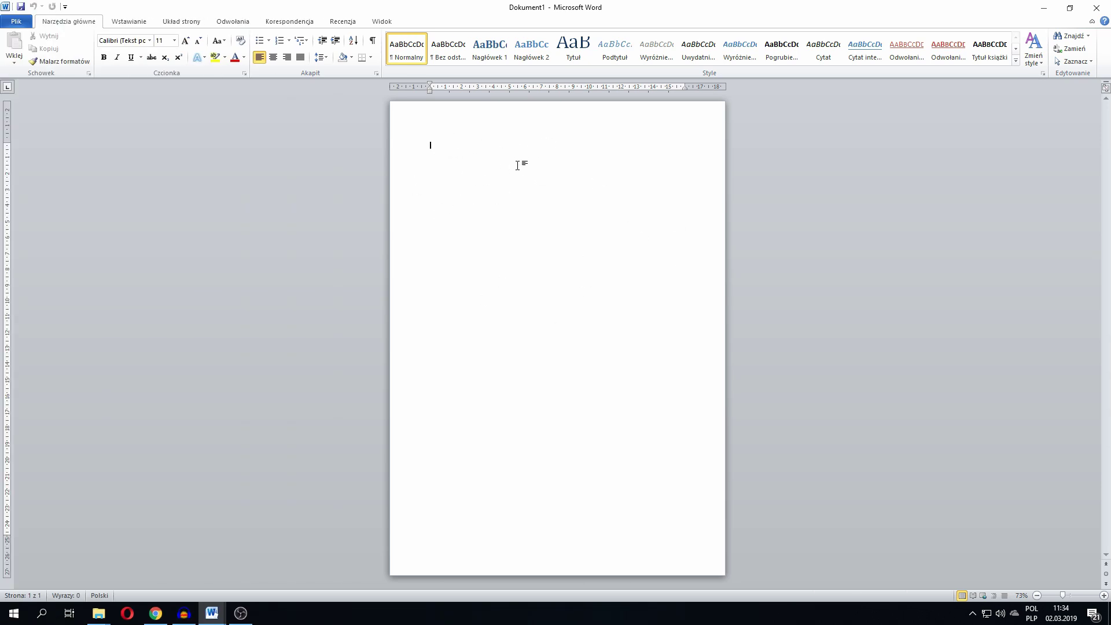
Step: Insert a 3-column by 7-row table at the top of the blank page
left_click(137, 24)
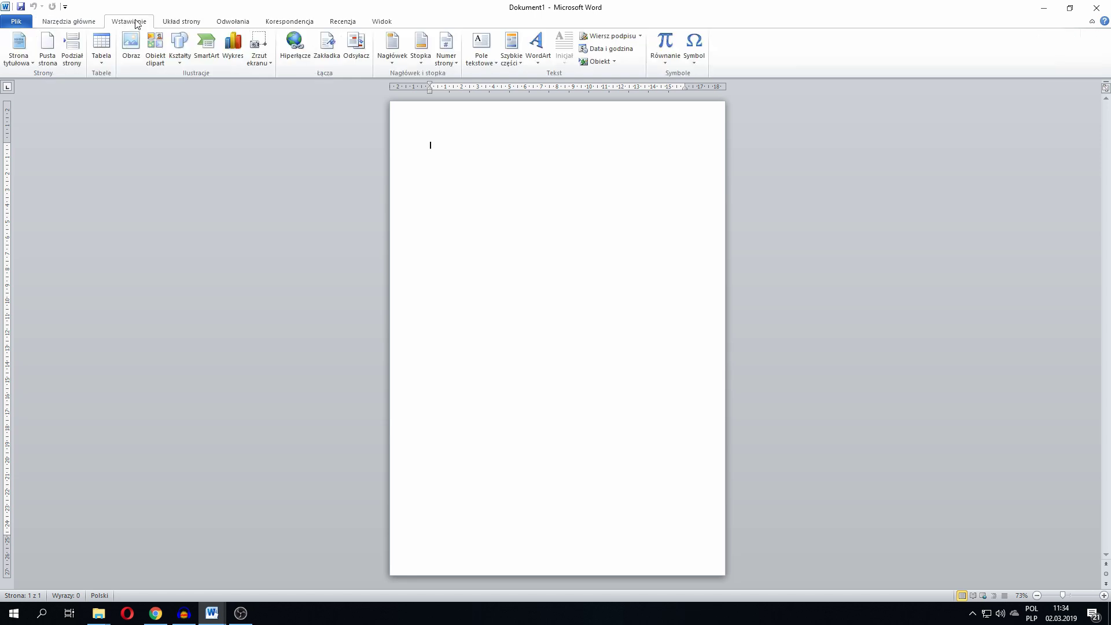
left_click(103, 63)
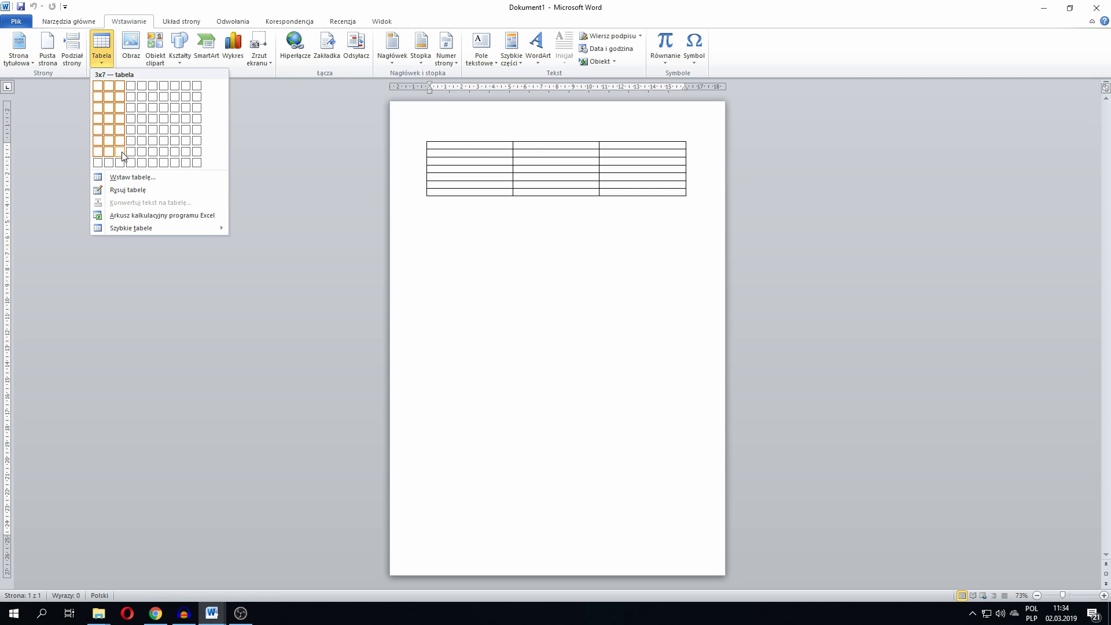
left_click(121, 152)
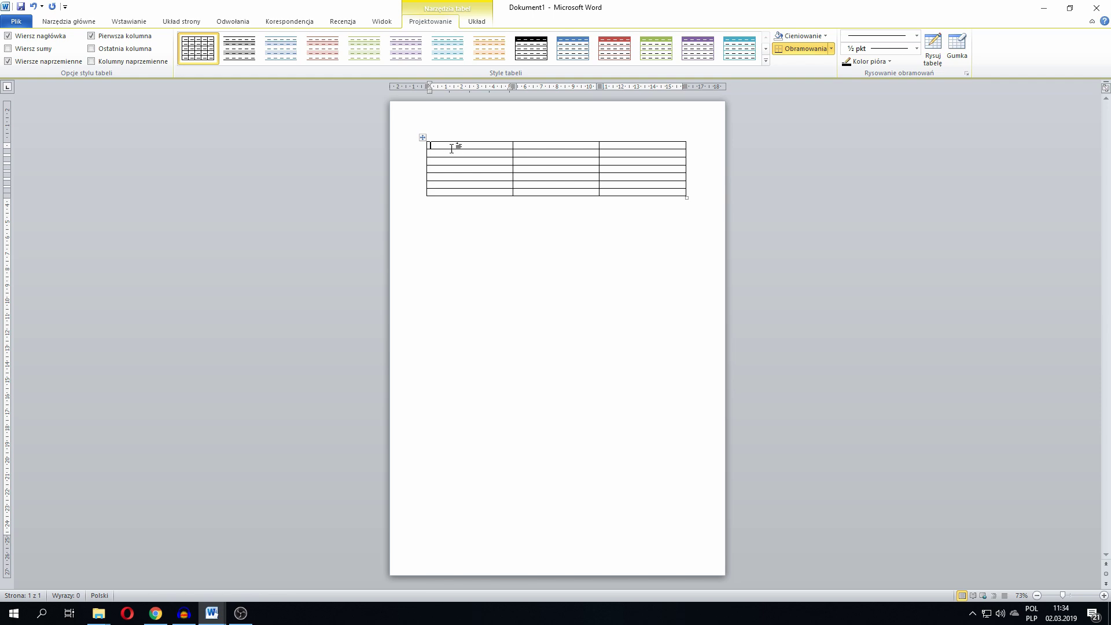
Step: Narrow the left, right and top page margins so the table spans nearly the full page width
mouse_move(538, 179)
left_click(489, 210)
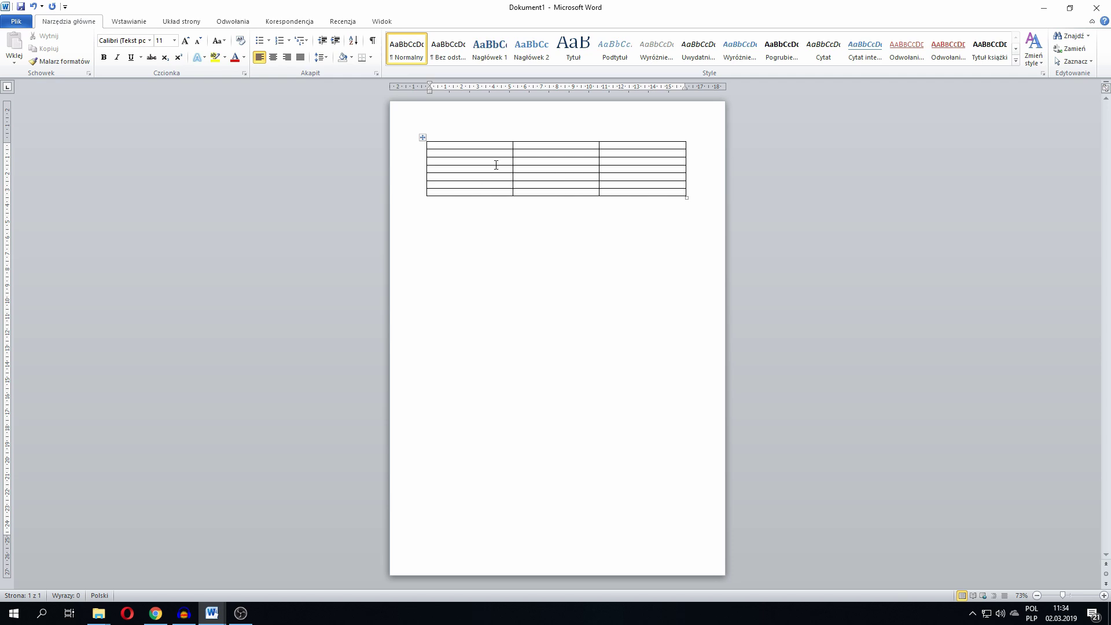
left_click(181, 21)
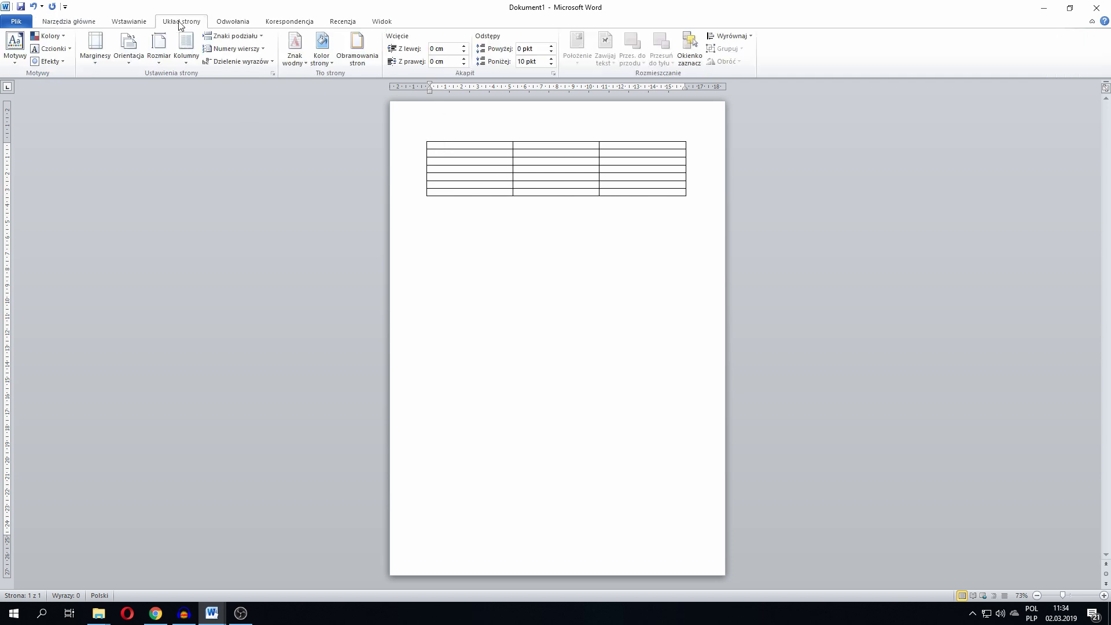
left_click(97, 58)
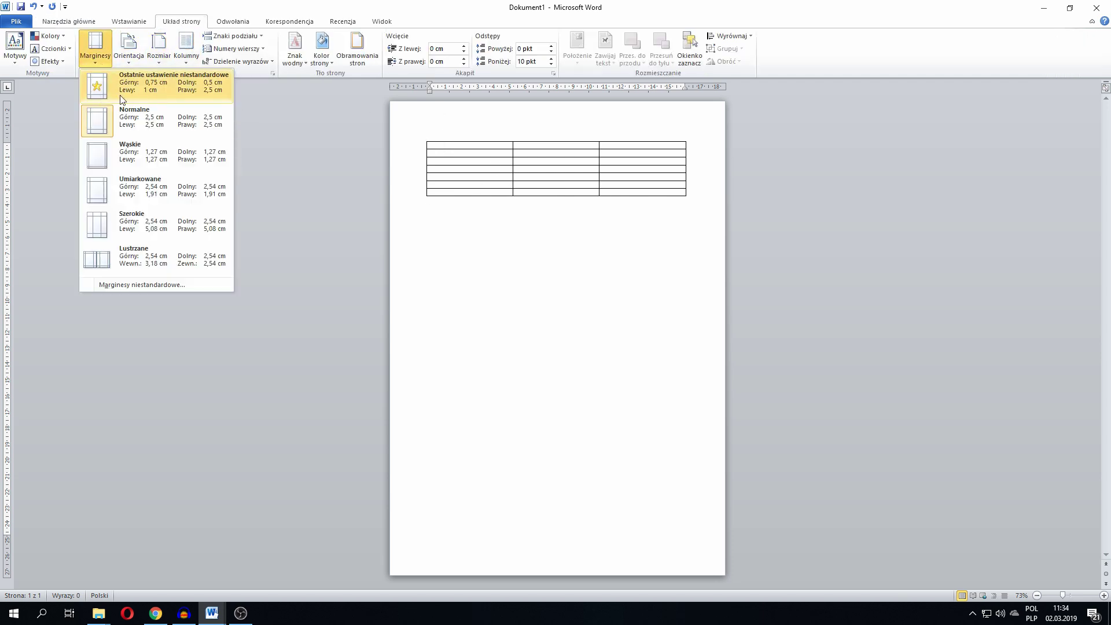
left_click(474, 199)
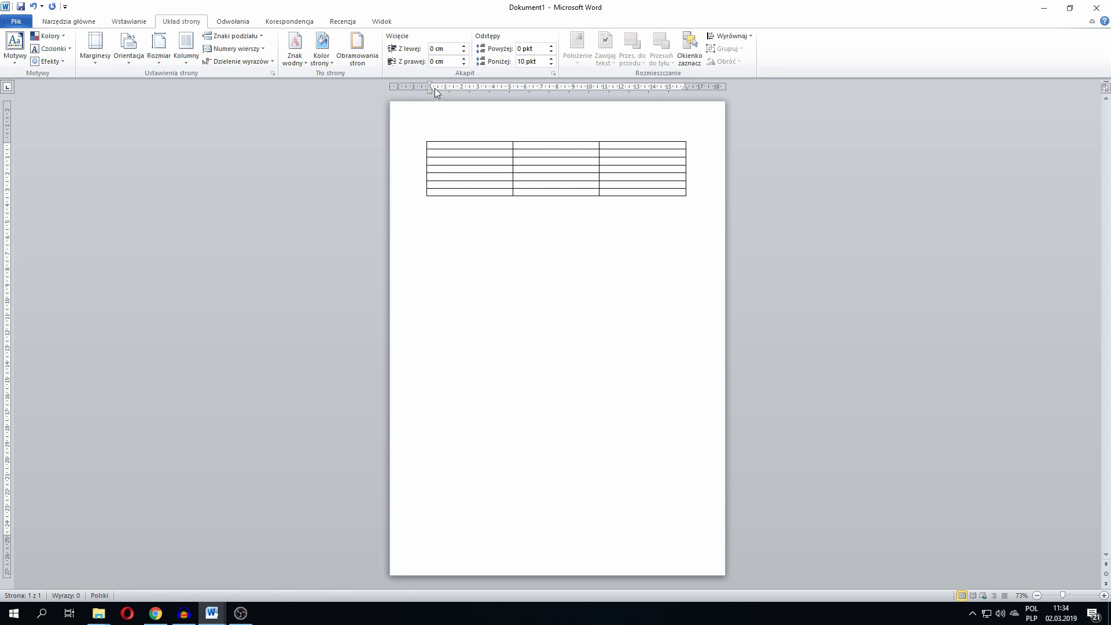
mouse_move(447, 146)
left_click(446, 146)
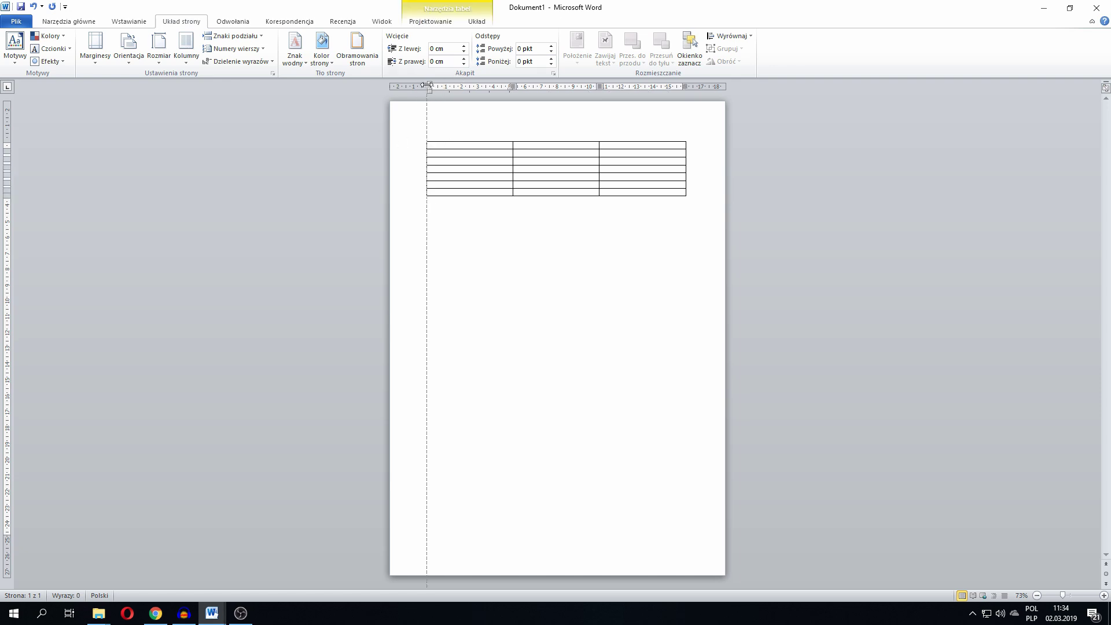
left_click_drag(427, 85, 403, 87)
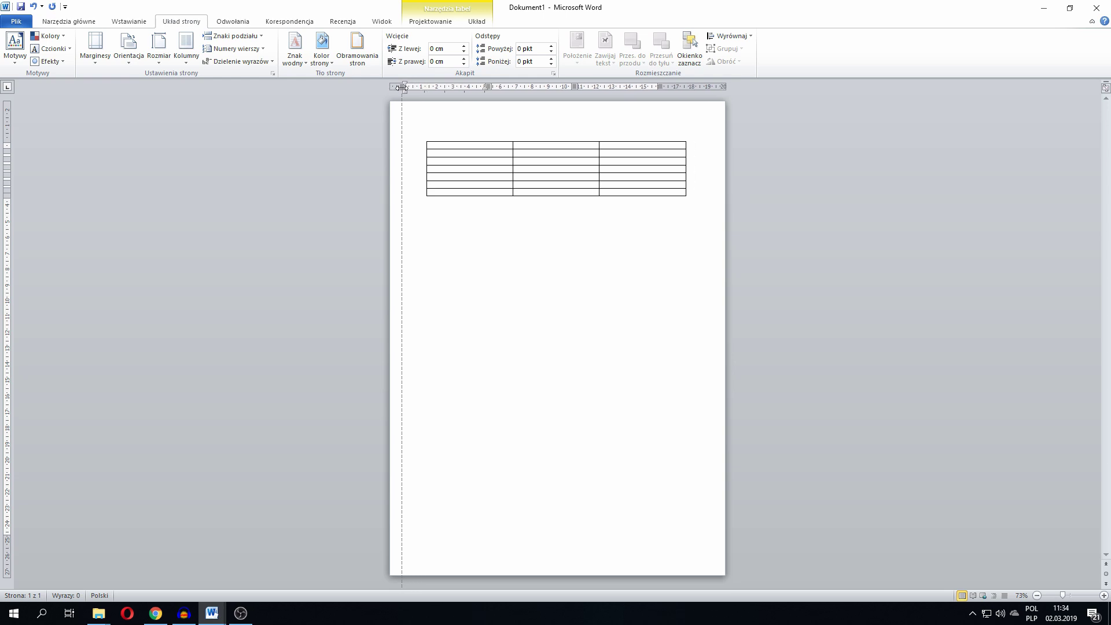
left_click_drag(402, 86, 403, 86)
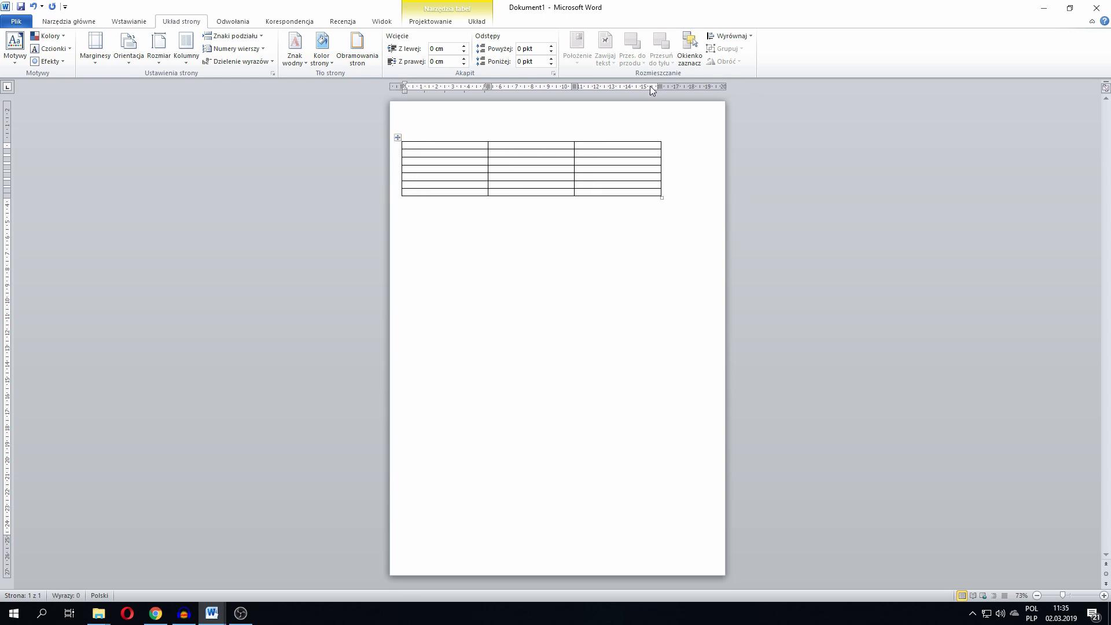
left_click_drag(661, 86, 714, 87)
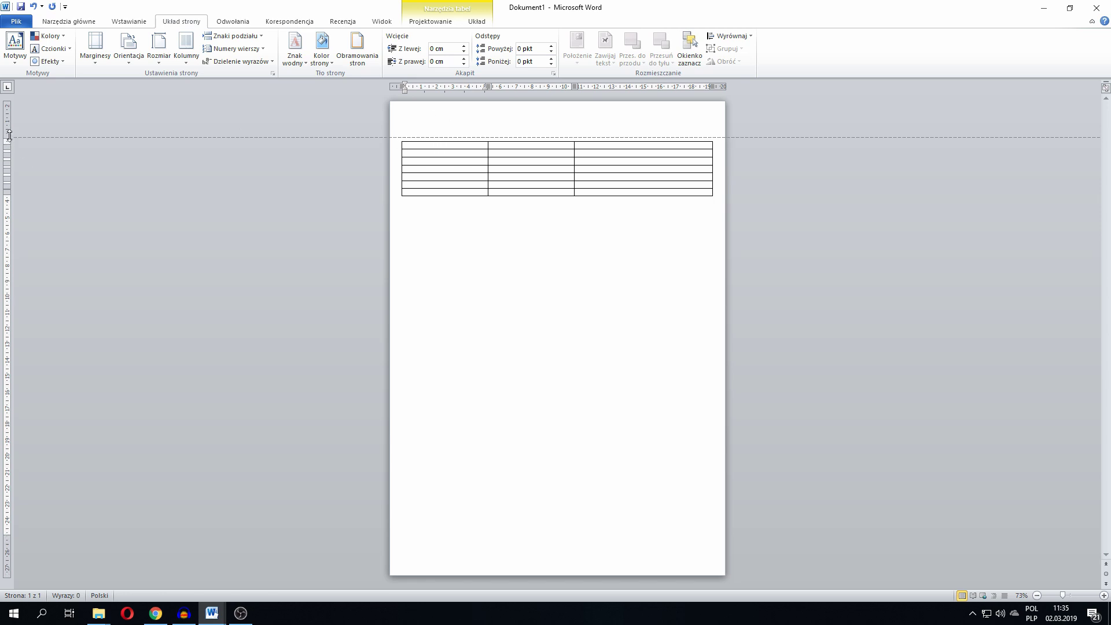
left_click_drag(5, 149, 14, 114)
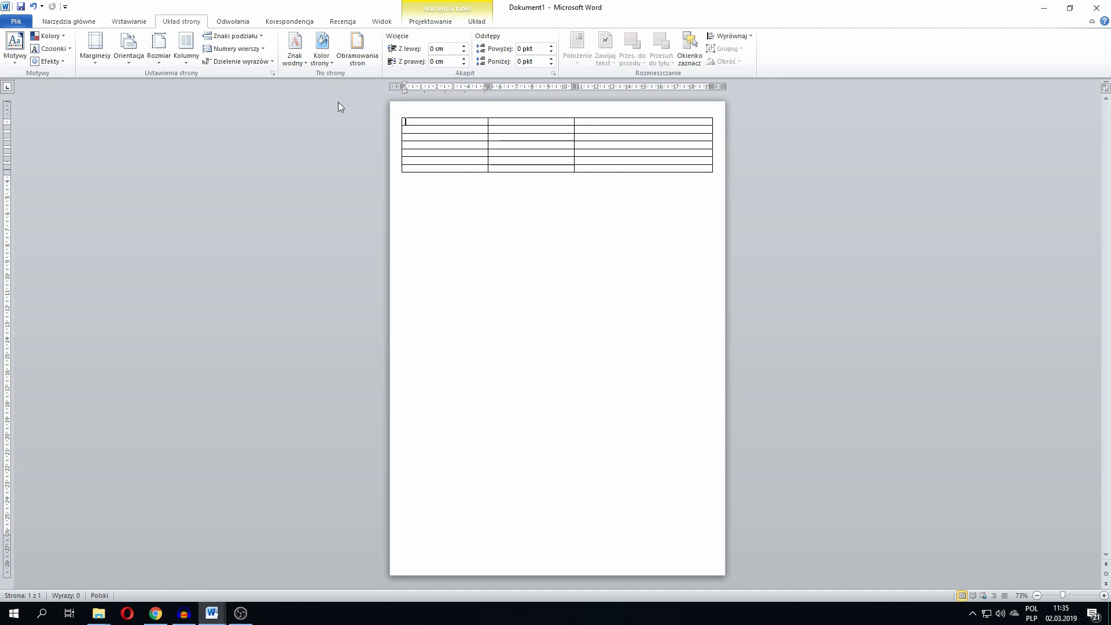
Step: Make the first table row much taller, then select its second and third cells
mouse_move(408, 121)
left_click_drag(438, 134, 455, 140)
left_click_drag(473, 125, 467, 228)
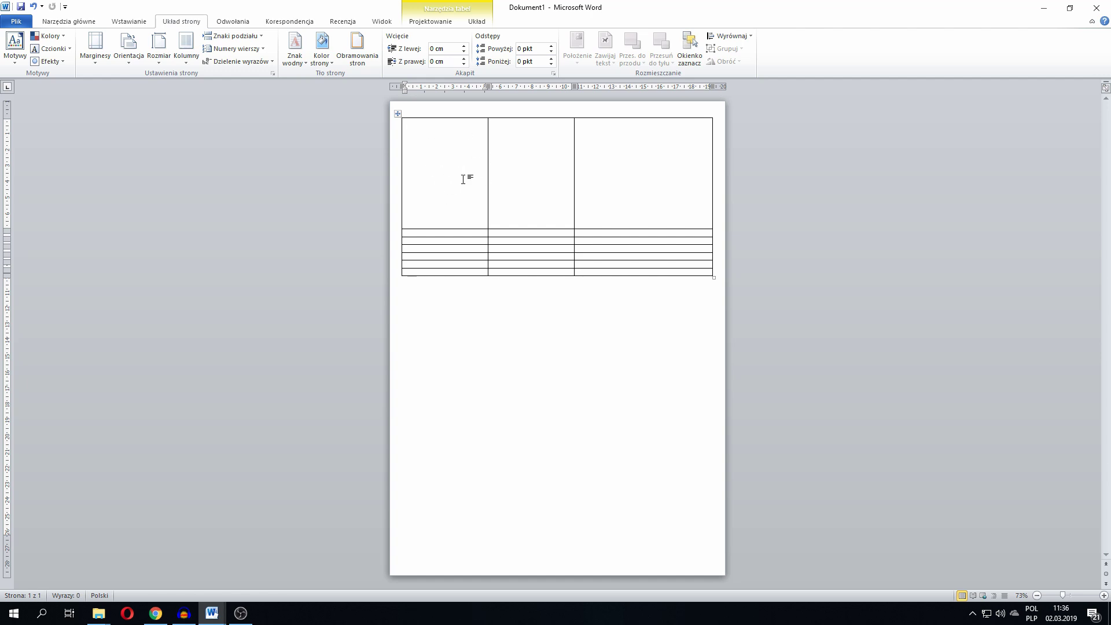
left_click_drag(570, 156, 555, 155)
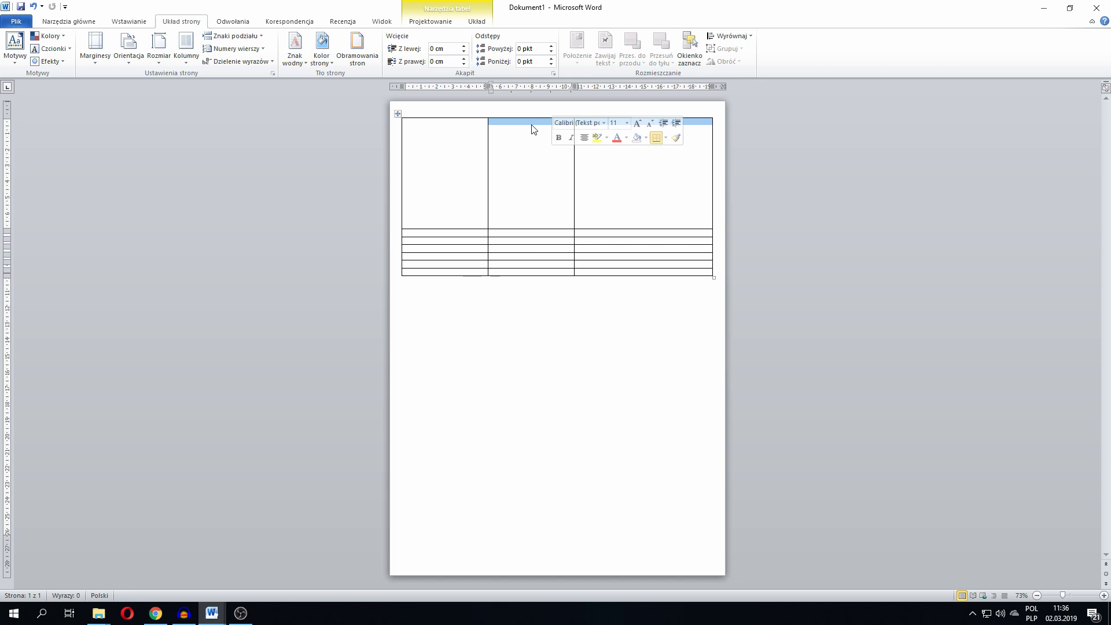
Step: Merge the top row's second and third cells into one wide header cell
right_click(532, 129)
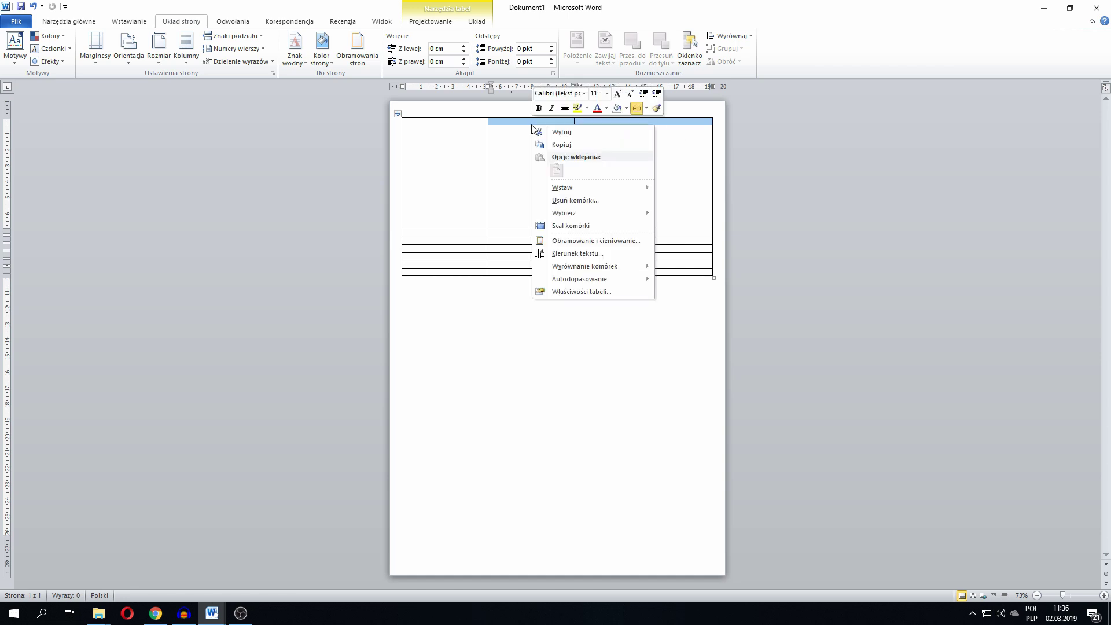
left_click(580, 229)
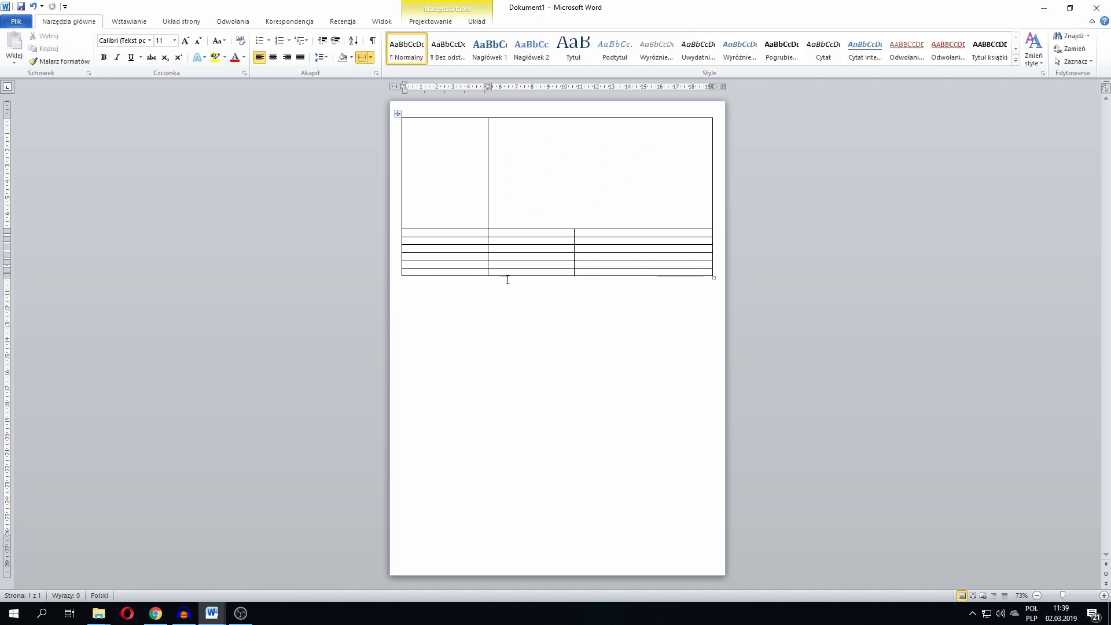
left_click_drag(632, 275, 633, 275)
left_click(646, 272)
Step: Append three new rows to the bottom of the table
left_click_drag(441, 267, 633, 274)
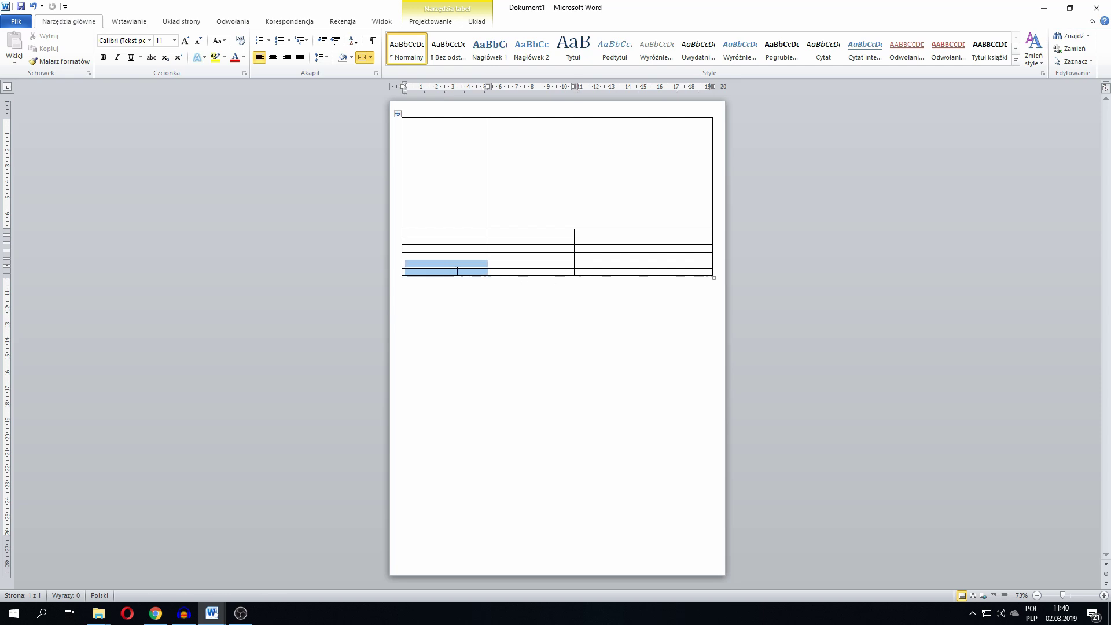
right_click(633, 273)
mouse_move(677, 333)
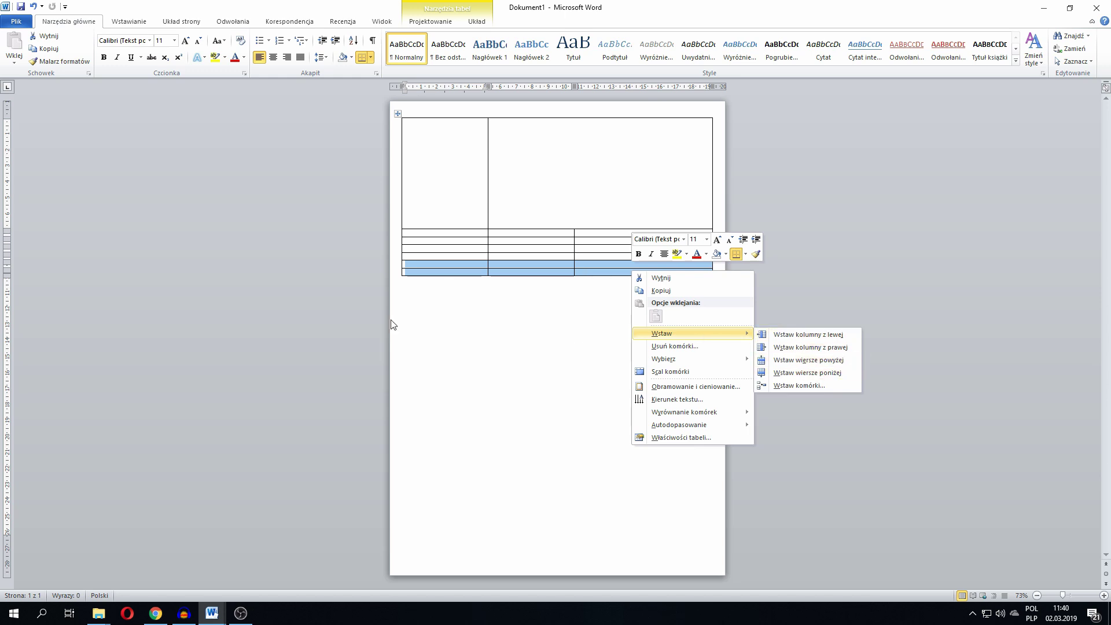
left_click(528, 317)
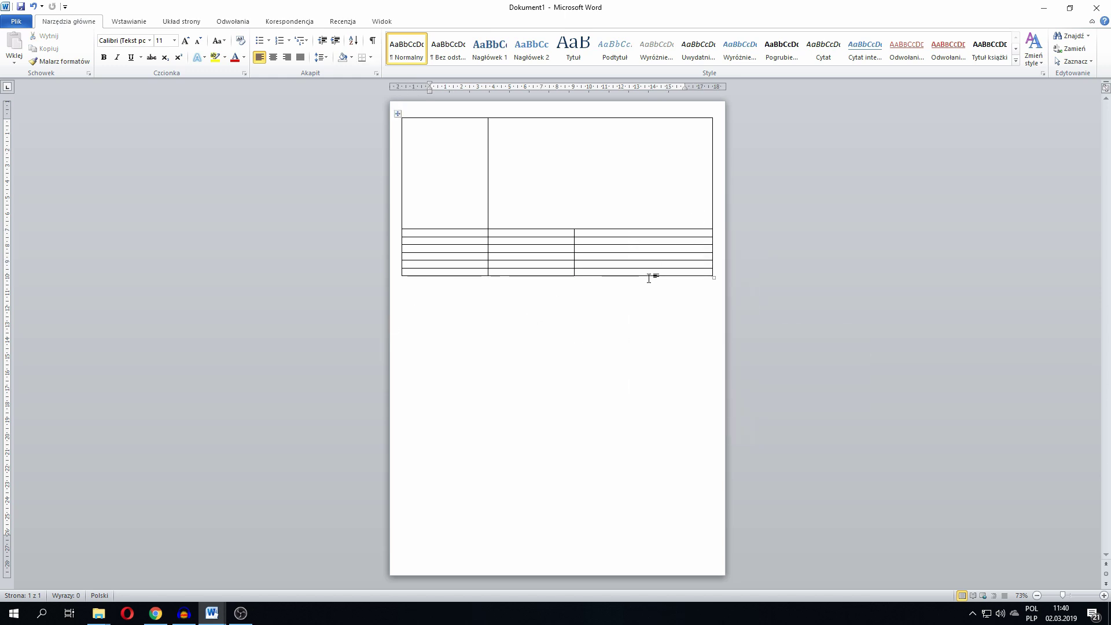
left_click(609, 269)
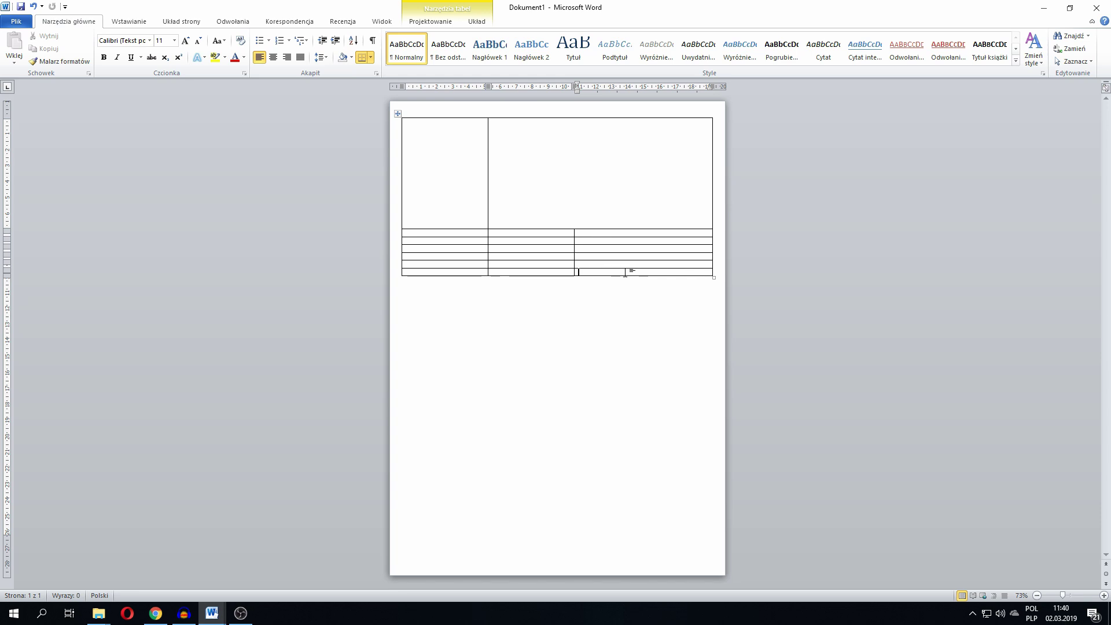
key("Tab")
key("Tab")
key("Tab")
key("Tab")
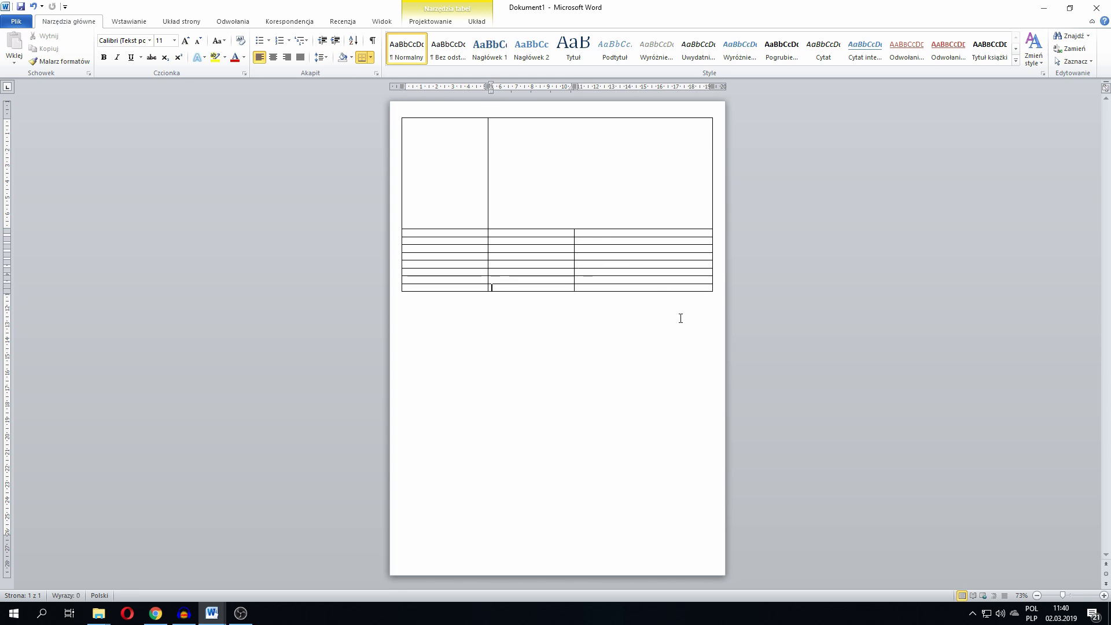
key("Tab")
key("Tab")
key("Tab")
key("Tab")
key("Tab")
key("Tab")
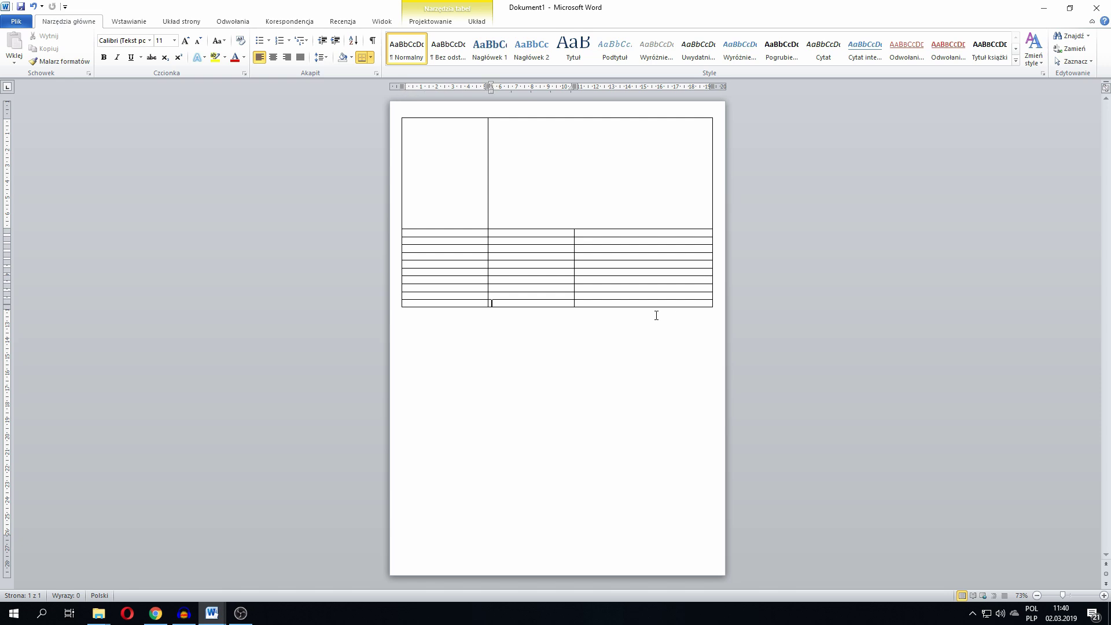
key("Tab")
left_click(414, 180)
Step: Insert the short-blond-hair-2077339_1920 portrait from the sylwetki folder into the top-left cell
left_click(130, 24)
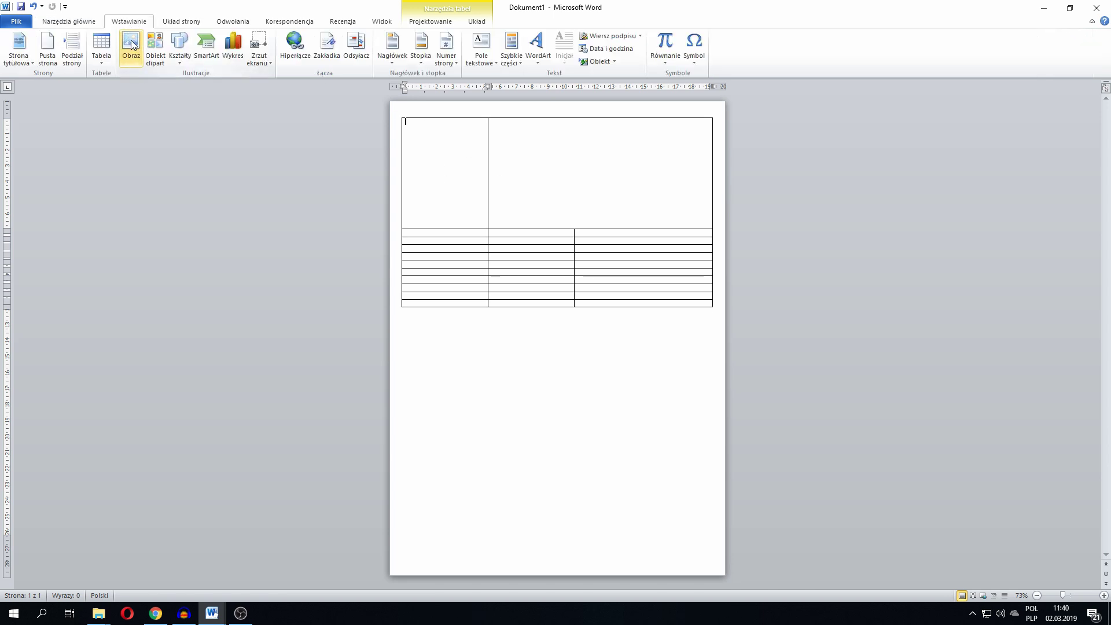
left_click(131, 49)
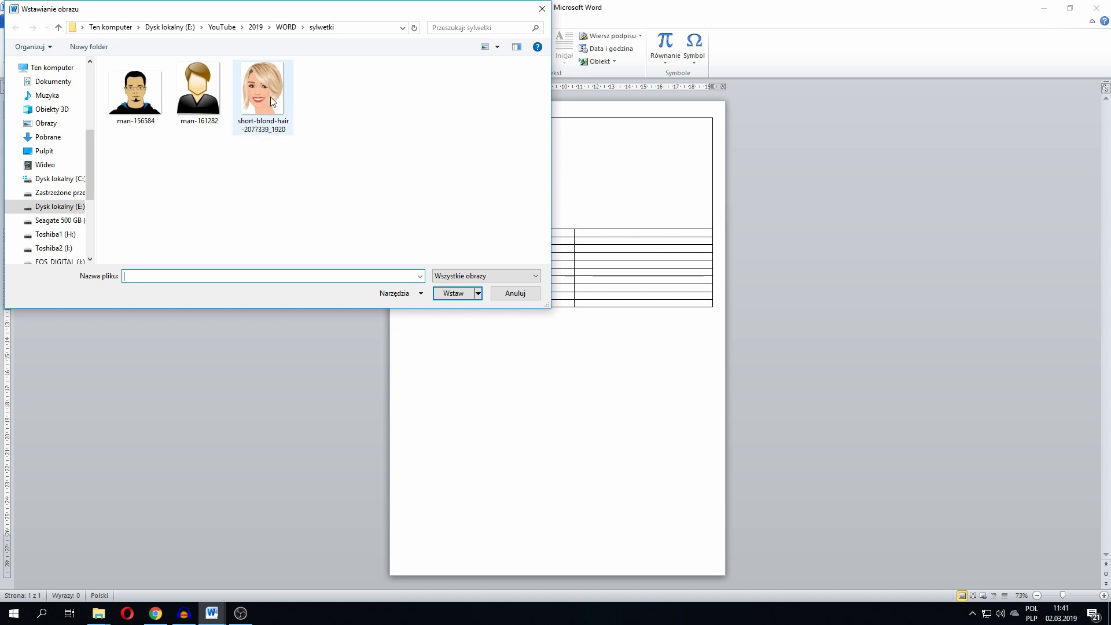
left_click(273, 133)
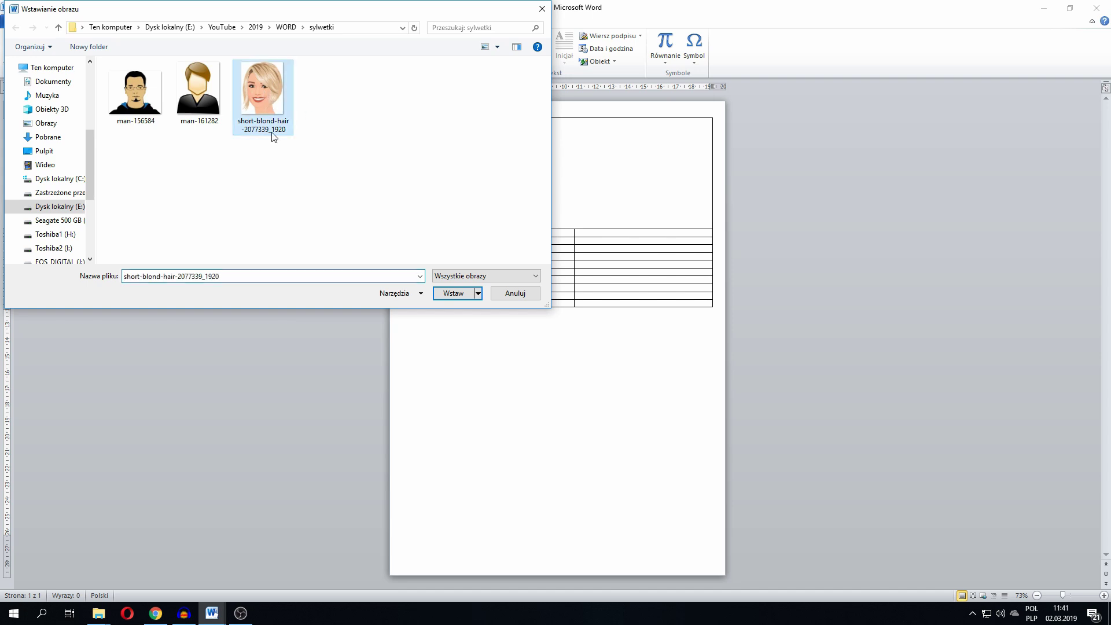
left_click(455, 293)
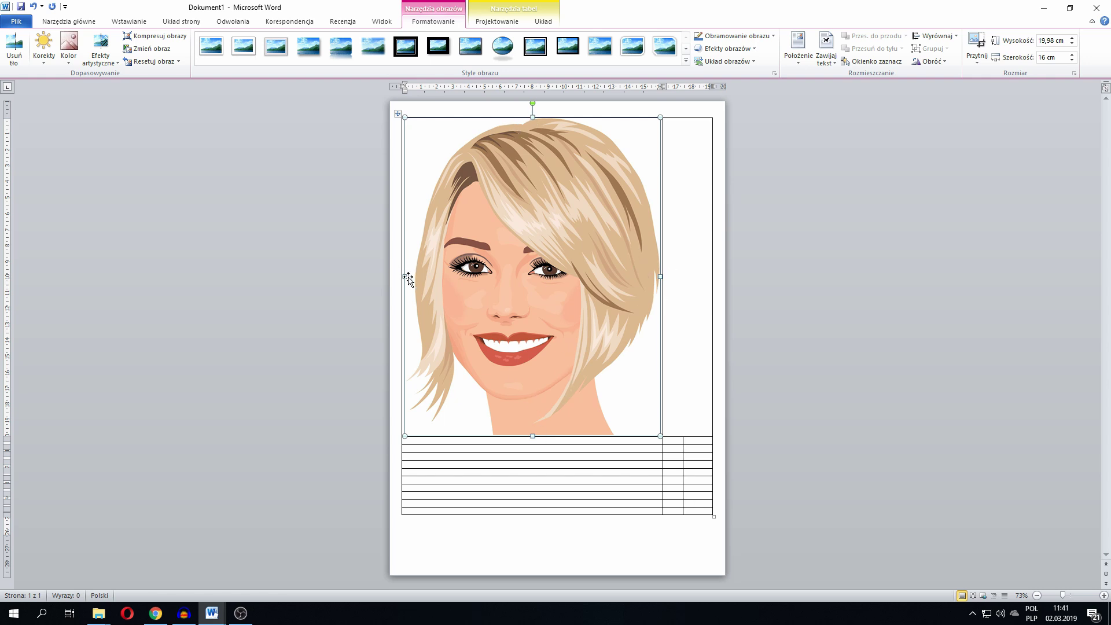
Step: Scale the portrait down to about 6.39 × 5.12 cm so it fits the top-left header cell
left_click_drag(405, 277, 455, 276)
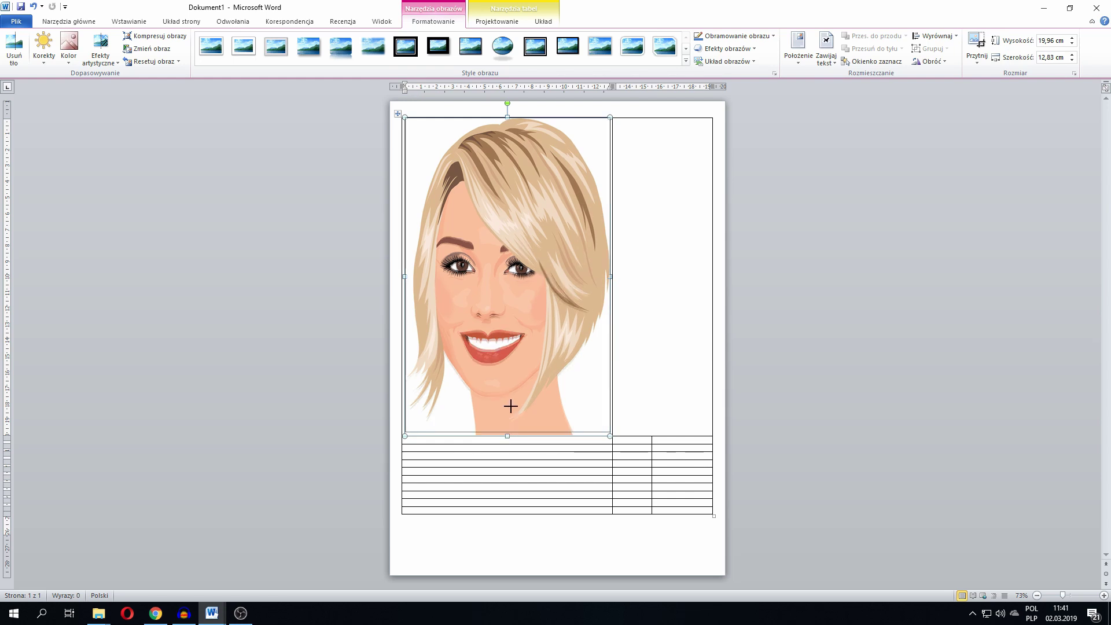
left_click_drag(508, 402, 523, 274)
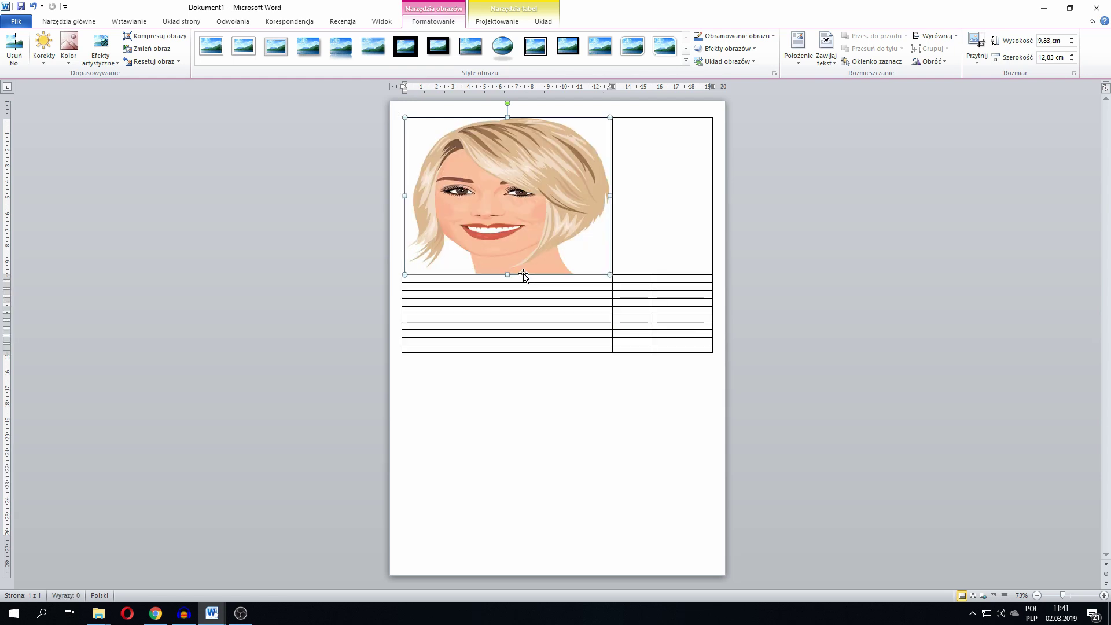
key("ctrl+z")
key("ctrl+z")
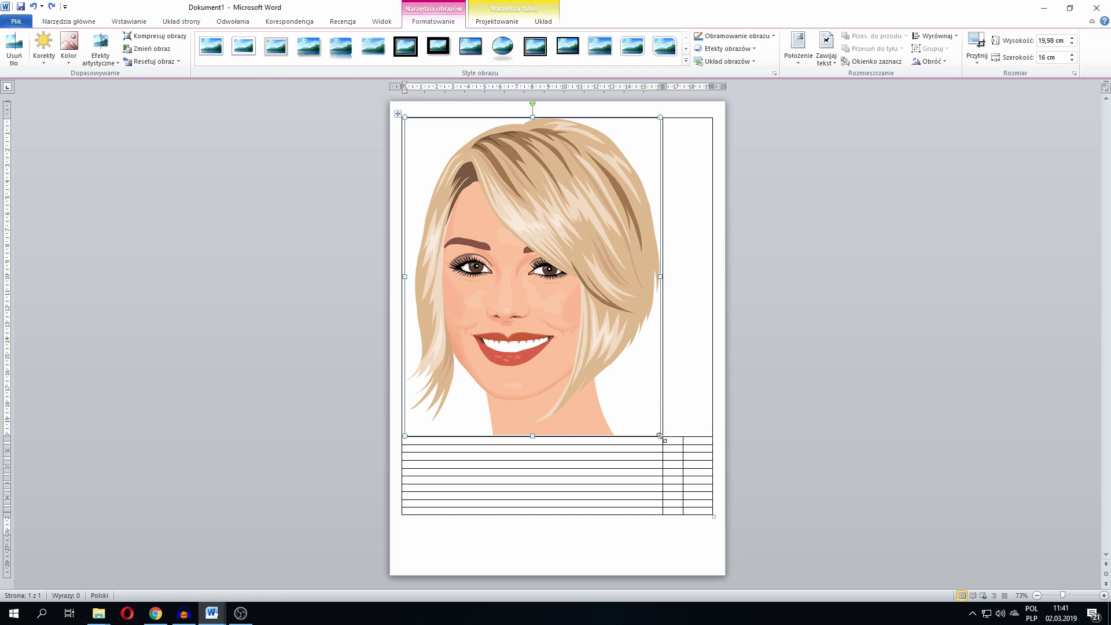
left_click_drag(660, 436, 545, 291)
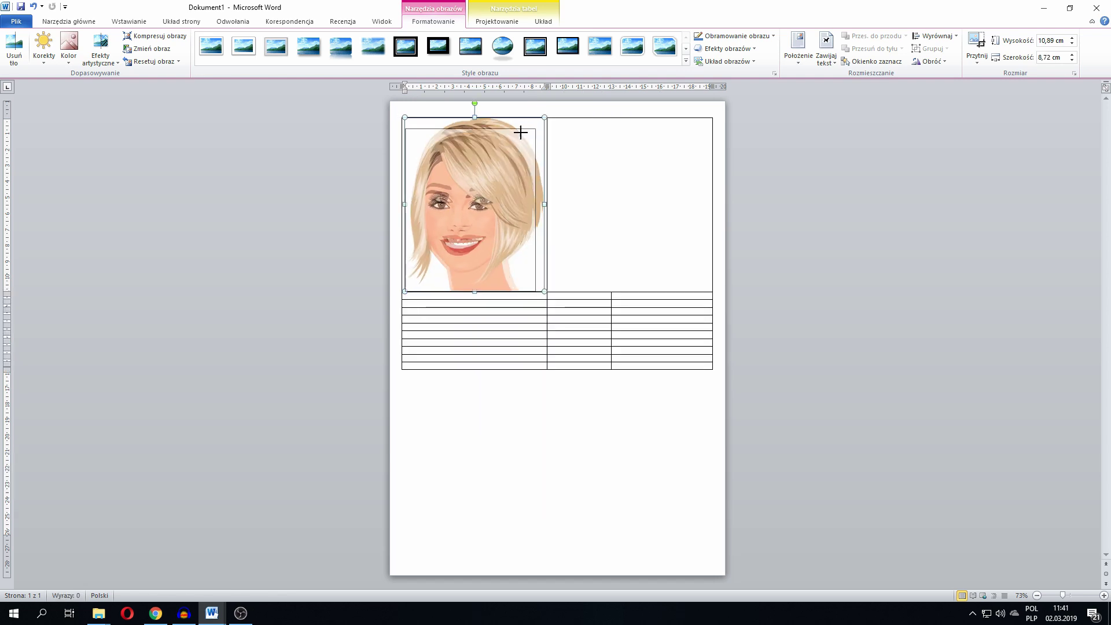
mouse_move(521, 133)
left_mouse_down()
mouse_move(491, 235)
mouse_move(484, 214)
left_mouse_up()
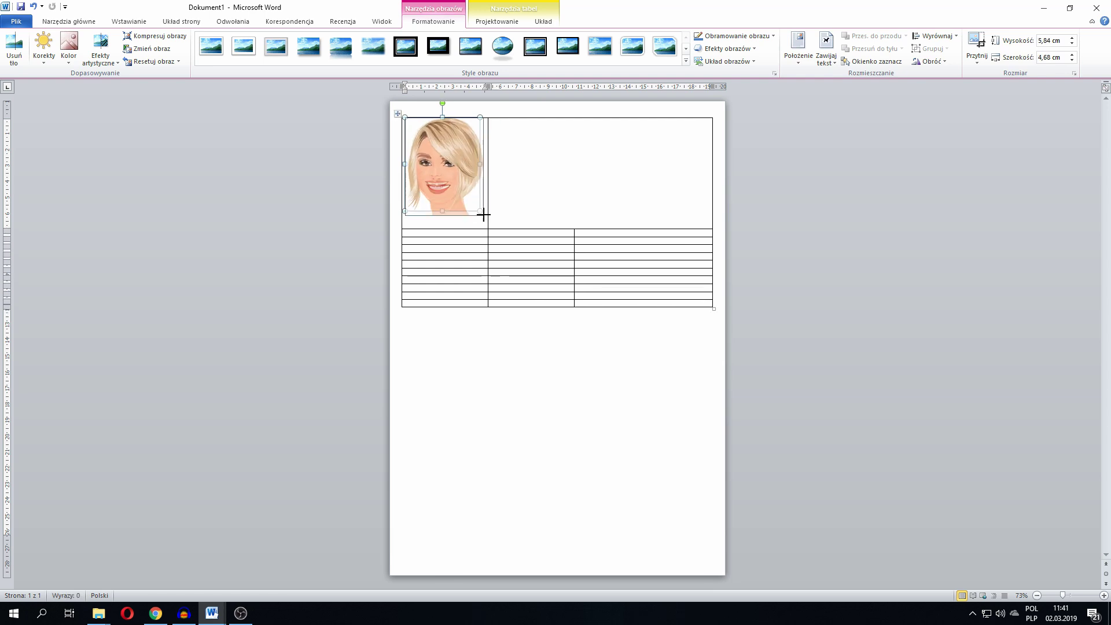
left_click_drag(480, 212, 489, 219)
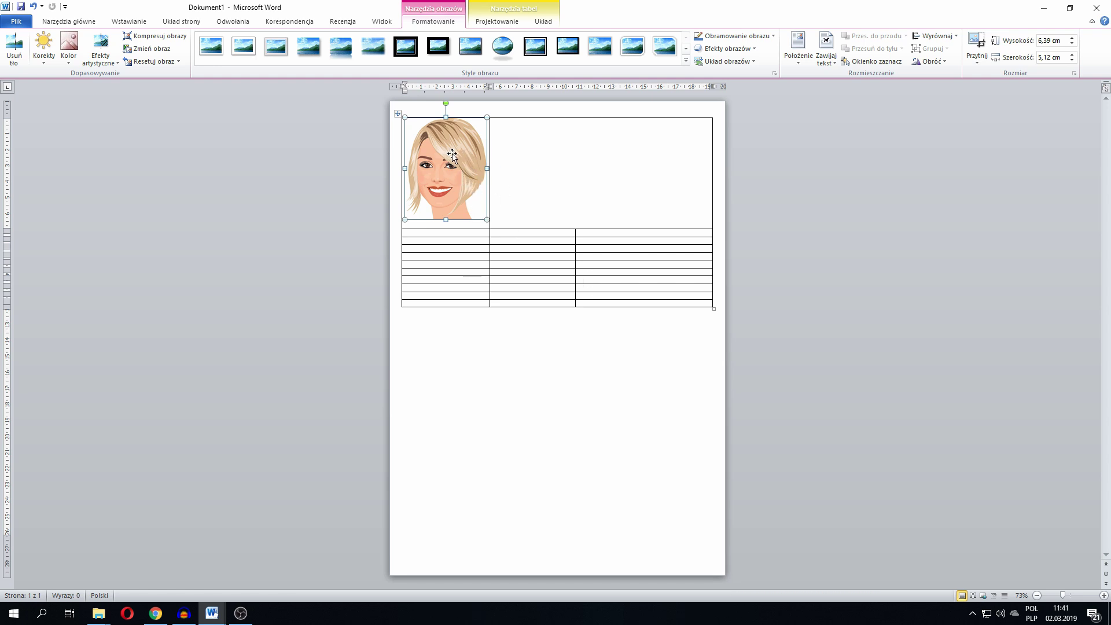
mouse_move(445, 154)
left_mouse_down()
mouse_move(464, 205)
mouse_move(460, 180)
mouse_move(489, 206)
mouse_move(459, 158)
mouse_move(519, 243)
mouse_move(466, 176)
left_mouse_up()
left_click(463, 249)
left_click(459, 172)
Step: Set the portrait to float in front of text and nudge it into the header cell
left_click(831, 63)
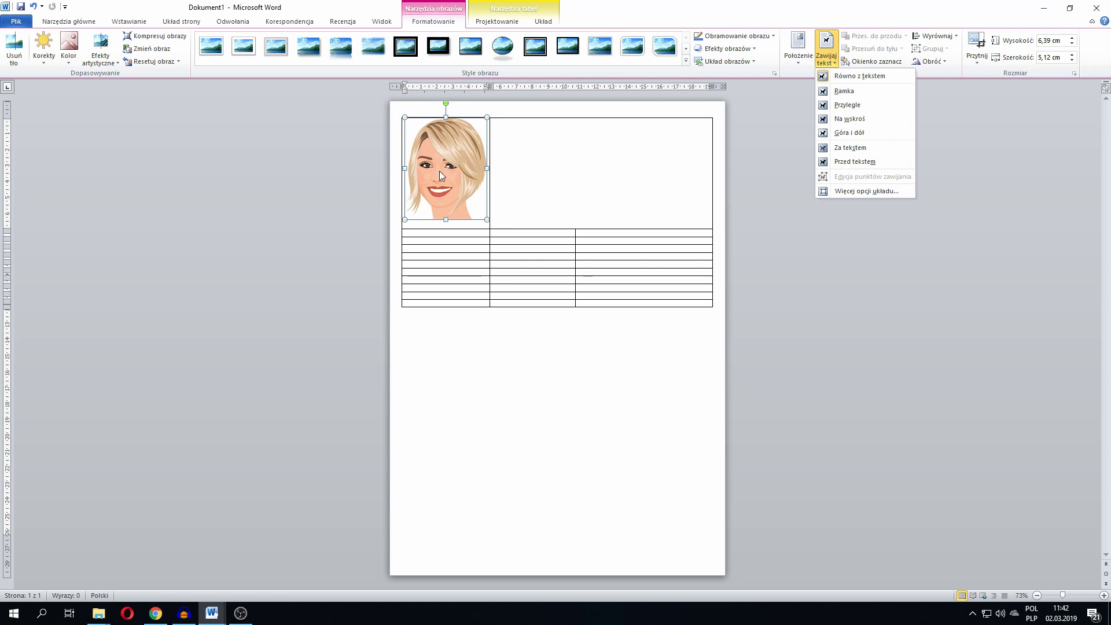
left_click(867, 163)
mouse_move(451, 164)
left_mouse_down()
mouse_move(540, 173)
mouse_move(464, 167)
mouse_move(443, 147)
left_mouse_up()
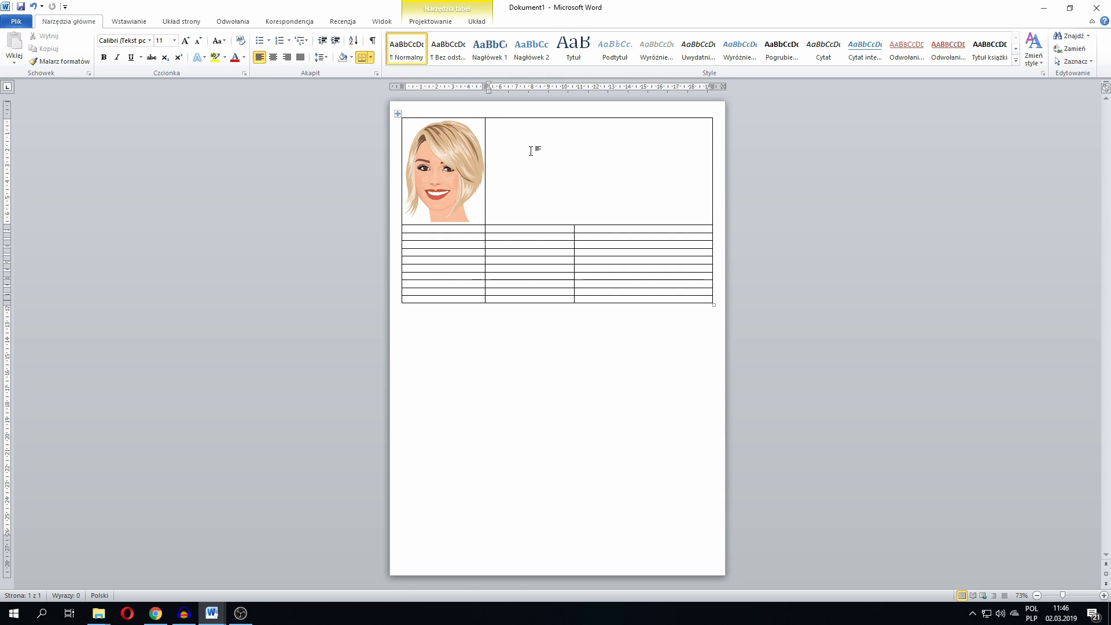
Step: Type the candidate's full name and the title 'Specjalista HR' on separate lines with blank lines around
type("Alicja ")
type("Alicjowata")
key("Return")
type("Specjalista HR")
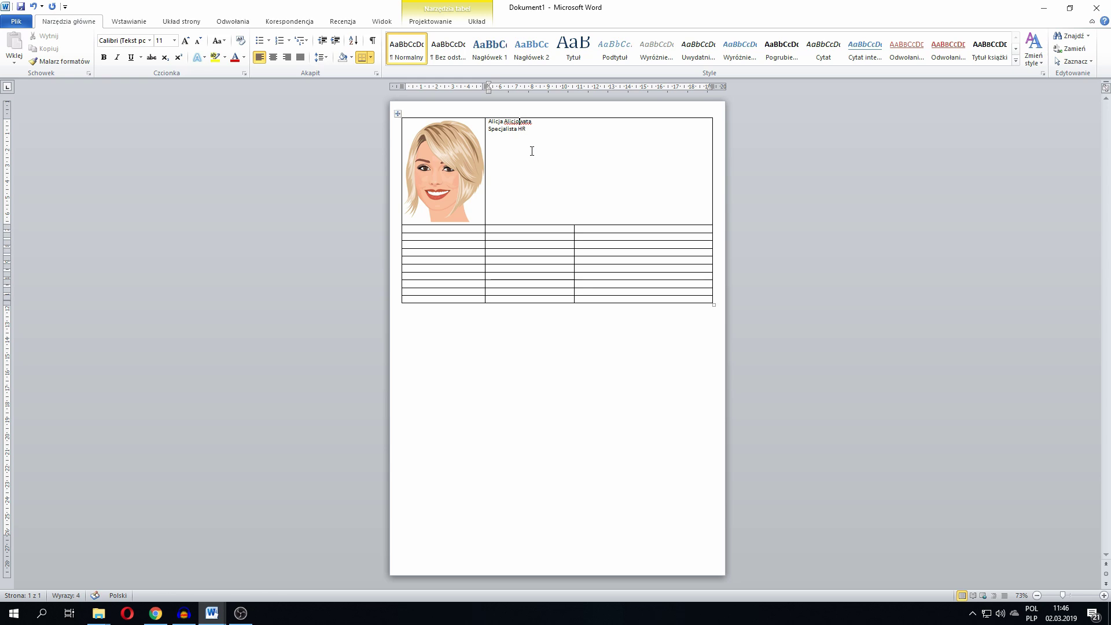
key("ctrl+Home")
key("Return")
left_click(543, 141)
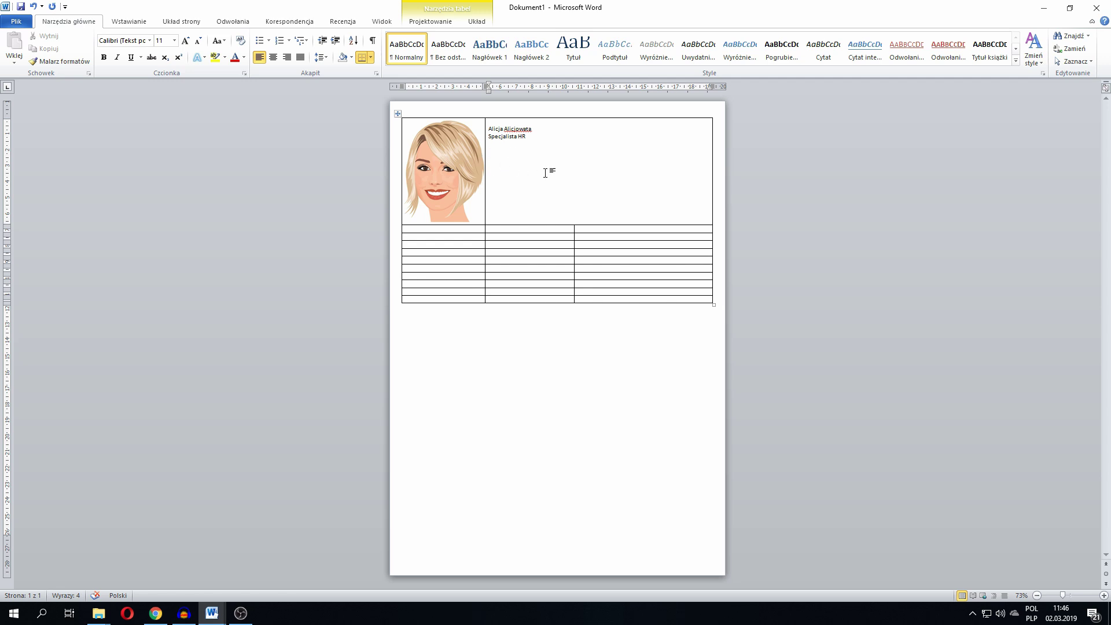
key("Return")
Step: Type the summary paragraph about long experience in recruitment and candidate selection
type("Posioa")
key("BackSpace")
key("BackSpace")
type("adam wieloletnie doś")
type("wiadczenie w prowadzeniu rekrutacji i selekcji kandydatów na")
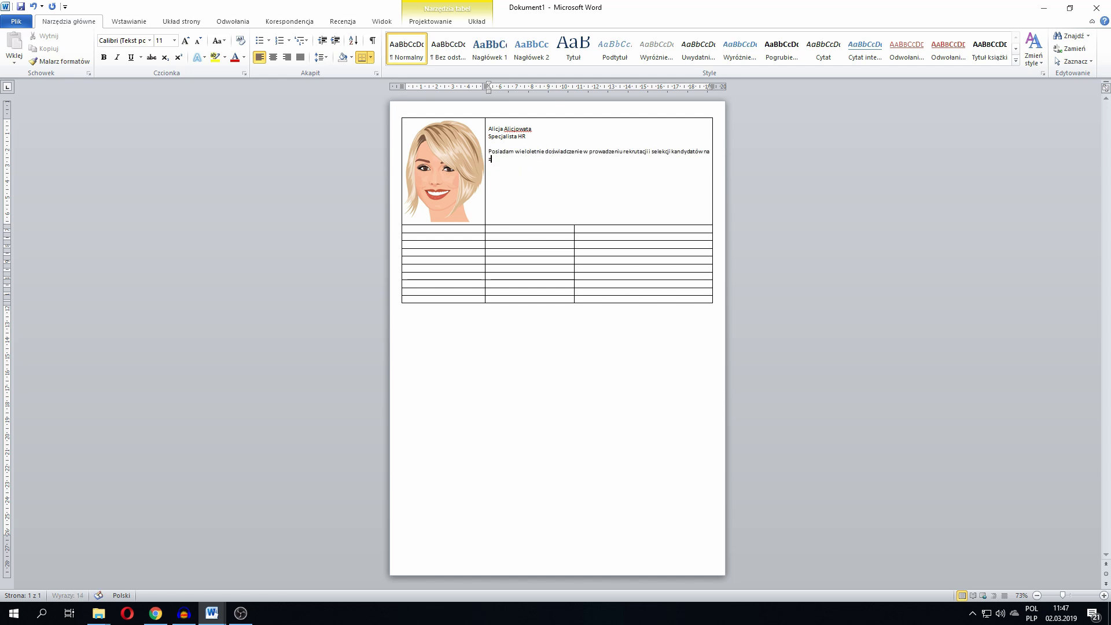
type(" zlecenie firm krajowych oraz międzynarodowych. Moim największym sukcesem jes")
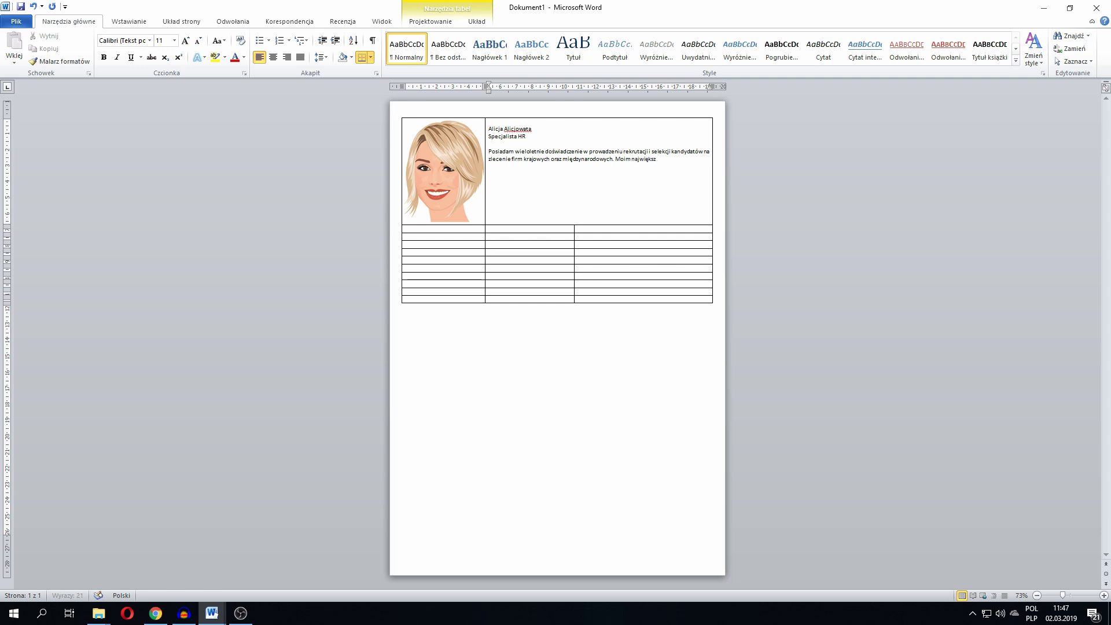
type("t wynegocjowanie konraktku dla firmy z ")
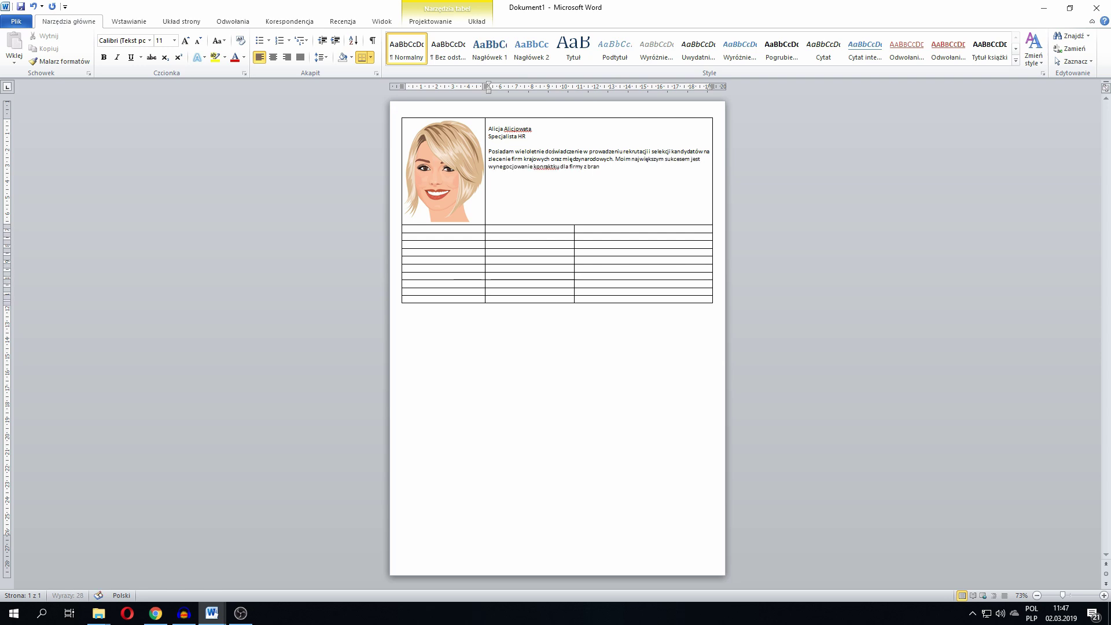
type("branży IT")
key("ctrl+Left")
key("ctrl+Left")
key("ctrl+Left")
key("Right")
key("Right")
key("Right")
type("t")
key("Right")
key("Right")
key("Right")
key("Delete")
key("End")
type(".")
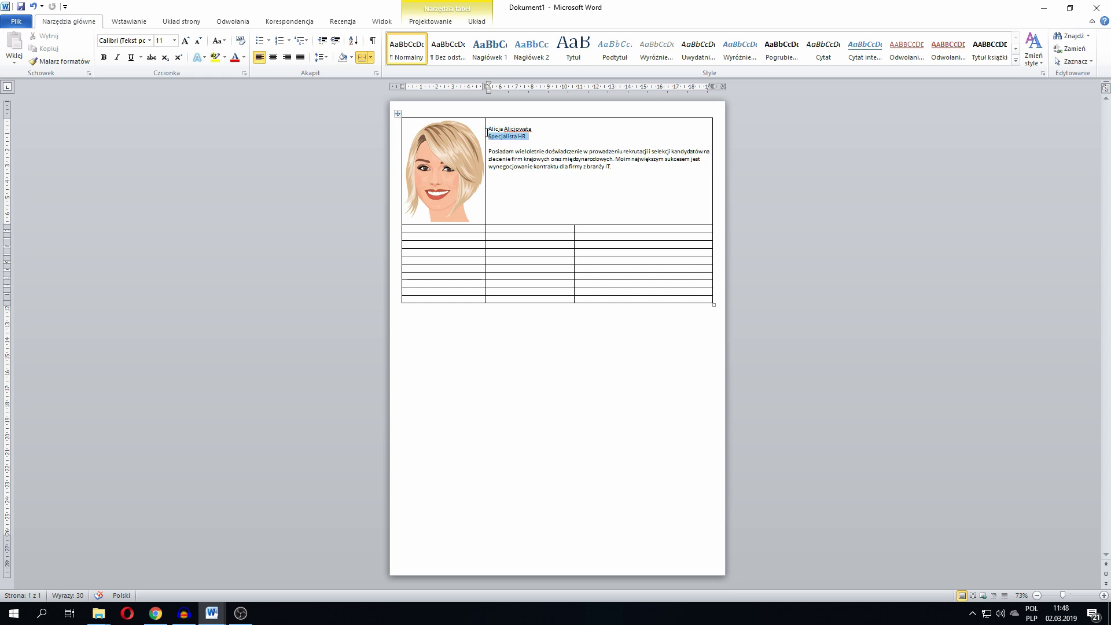
mouse_move(488, 128)
left_mouse_down()
mouse_move(534, 135)
mouse_move(492, 133)
left_mouse_up()
Step: Center the name and job title lines and set the name to 36 pt
left_click_drag(521, 136, 489, 128)
left_click(276, 57)
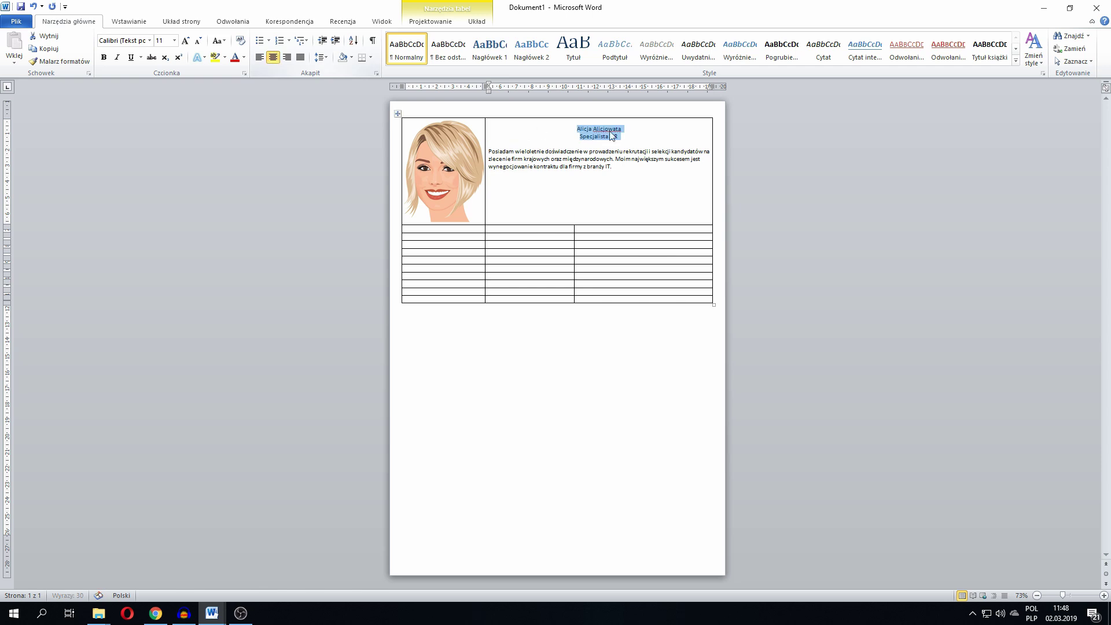
left_click_drag(628, 129, 589, 131)
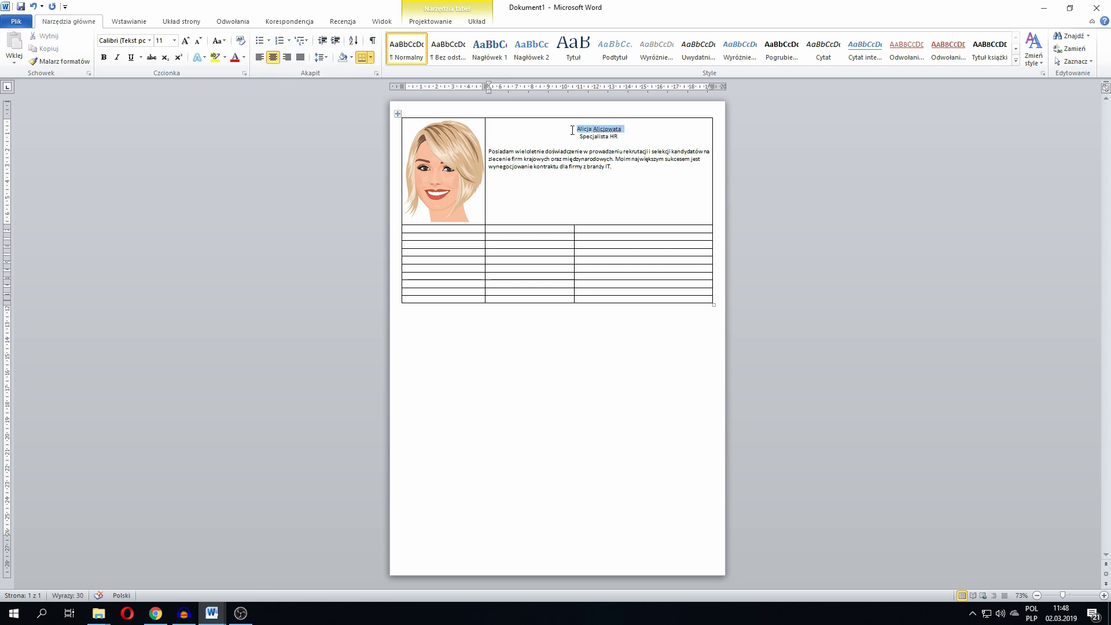
left_click(175, 41)
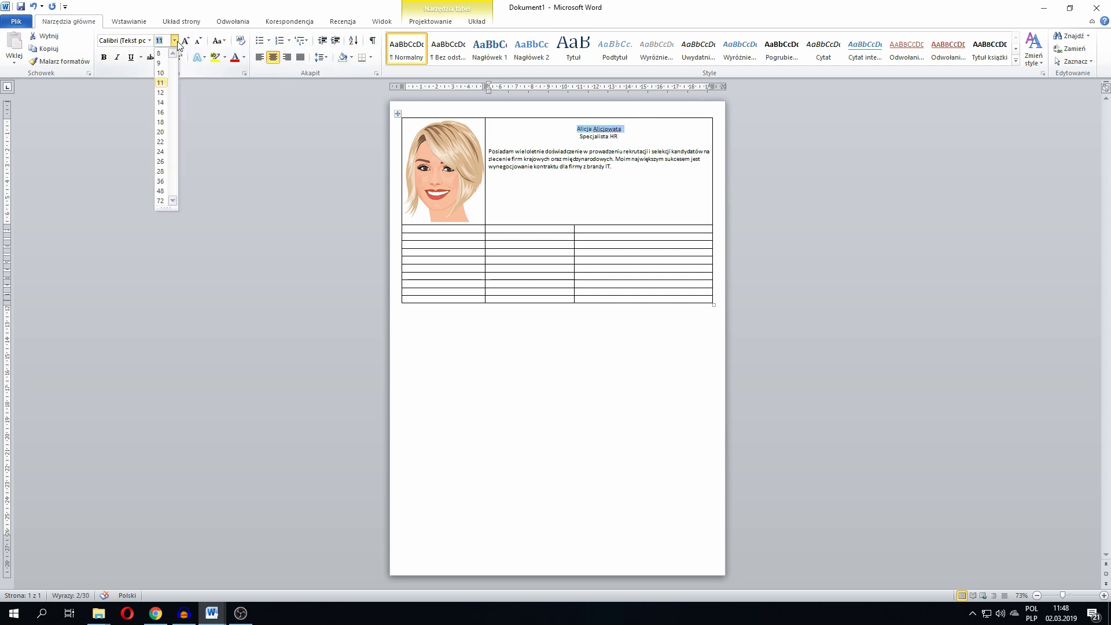
left_click(160, 181)
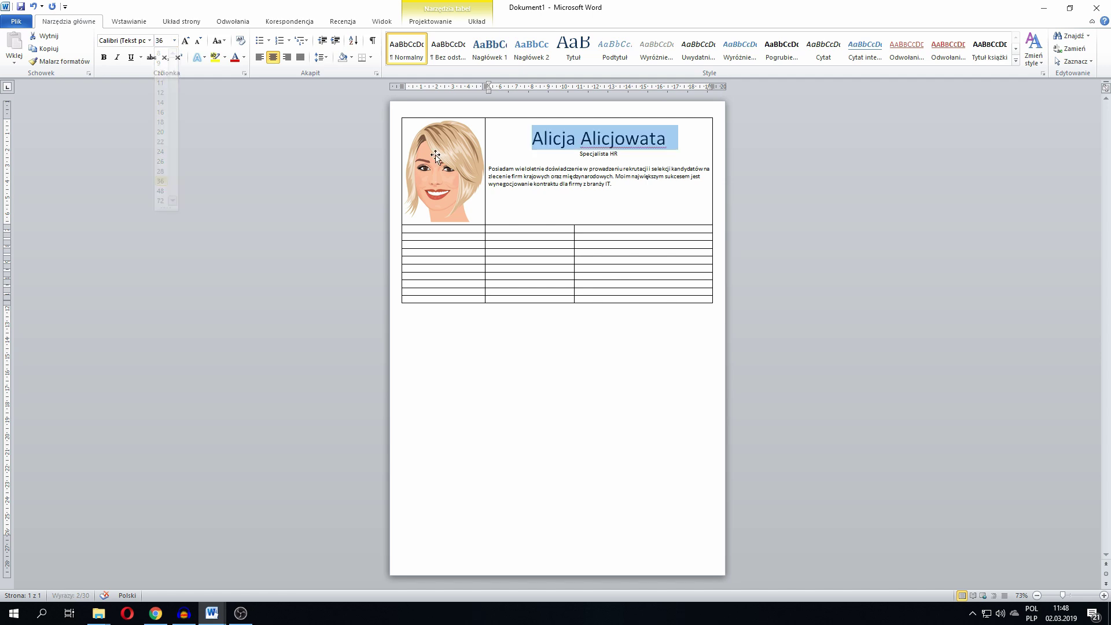
left_click(633, 158)
Step: Set the 'Specjalista HR' title line to 24 pt
left_click_drag(631, 155, 579, 155)
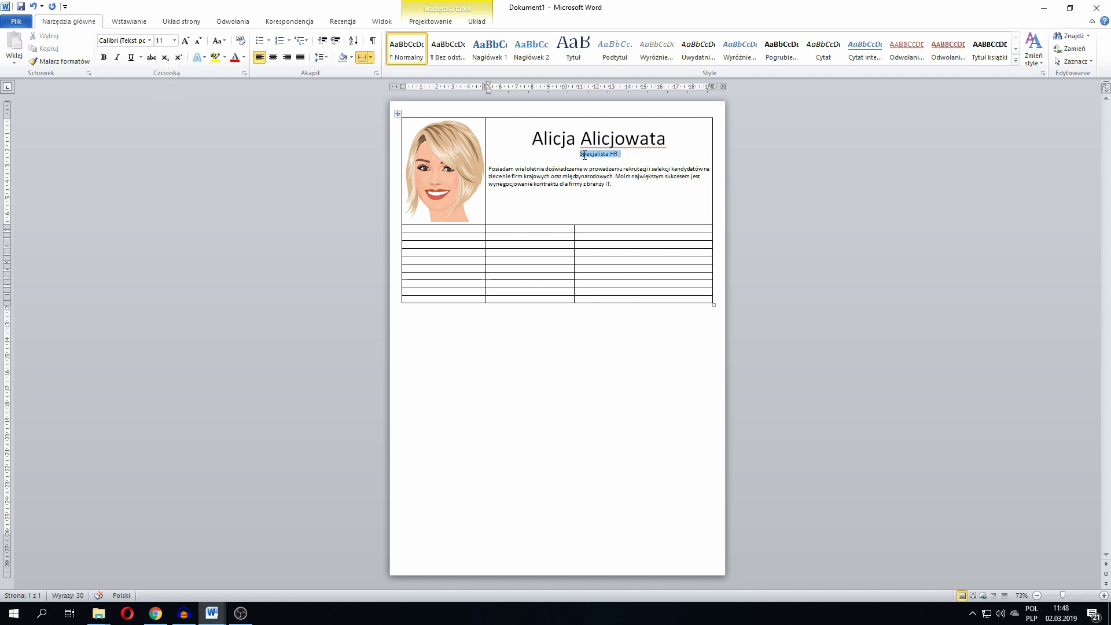
left_click(174, 41)
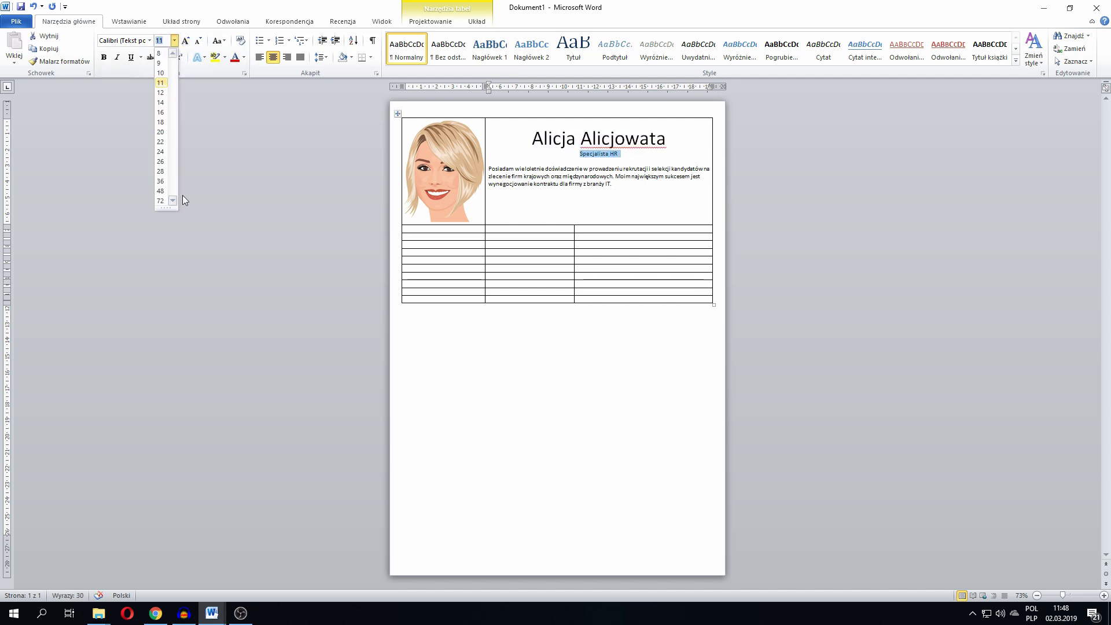
left_click(161, 152)
left_click_drag(613, 194, 492, 179)
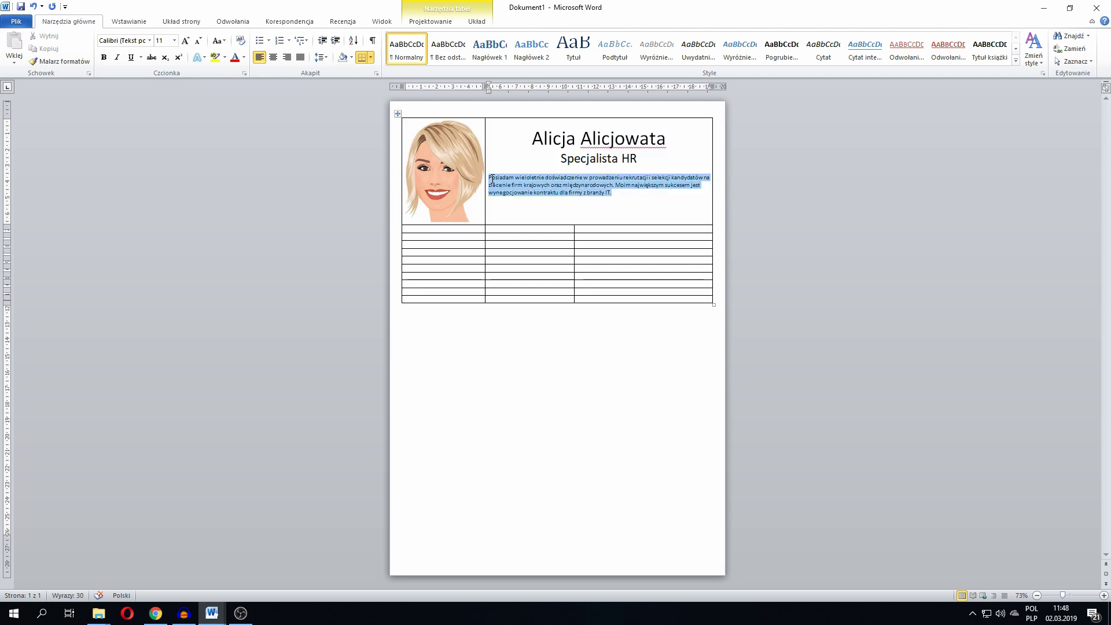
Step: Enlarge the summary paragraph to 12 pt and justify it across the cell
left_click(186, 41)
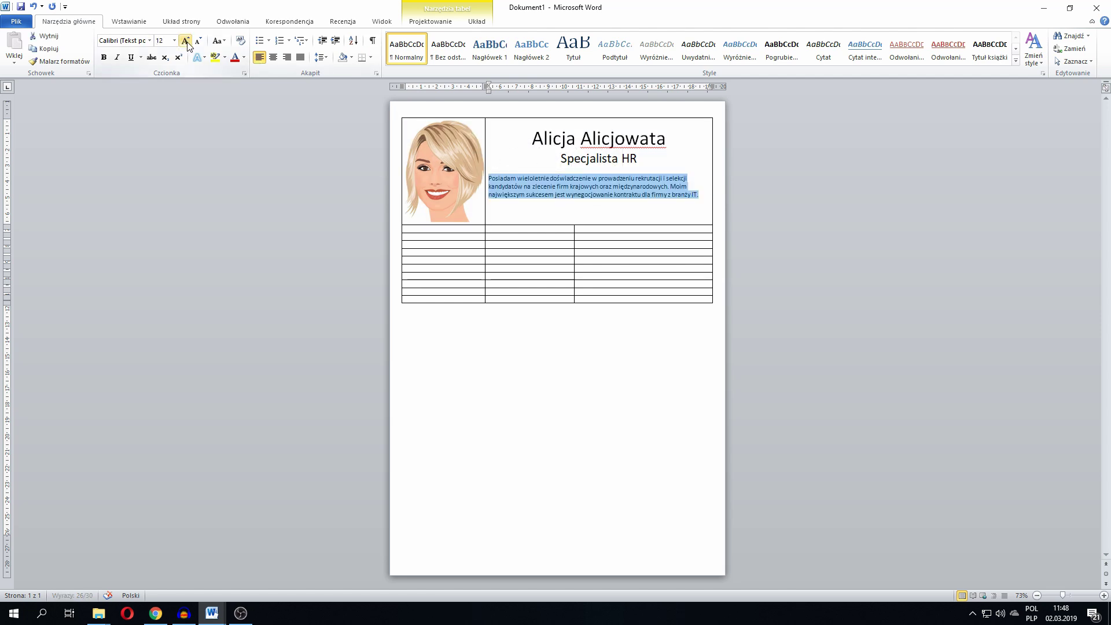
left_click(576, 187)
left_click_drag(708, 195, 489, 178)
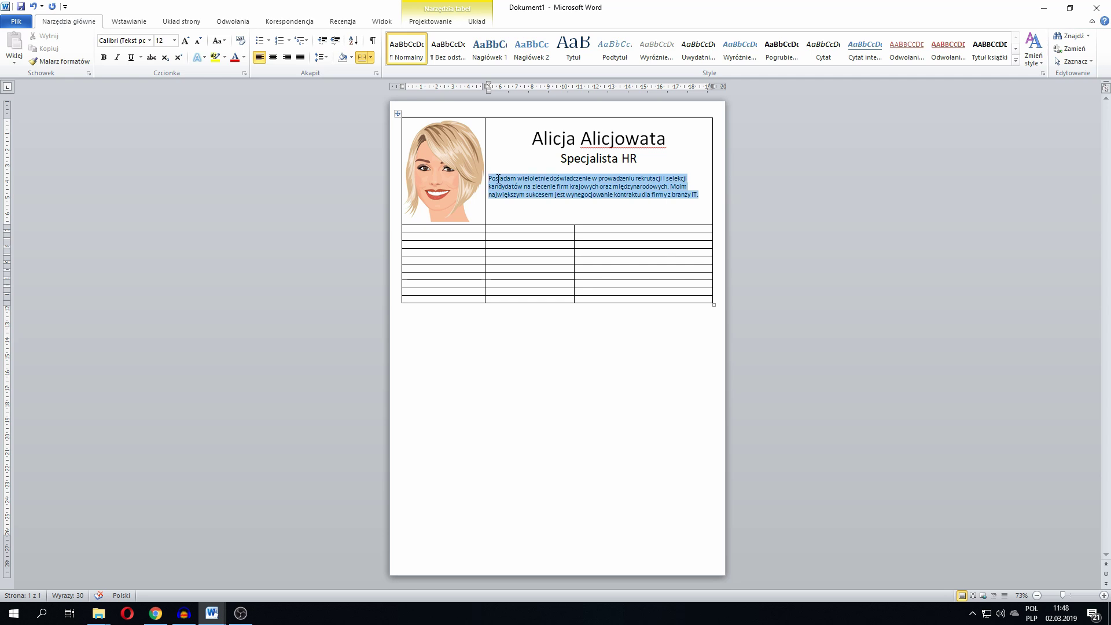
left_click(301, 59)
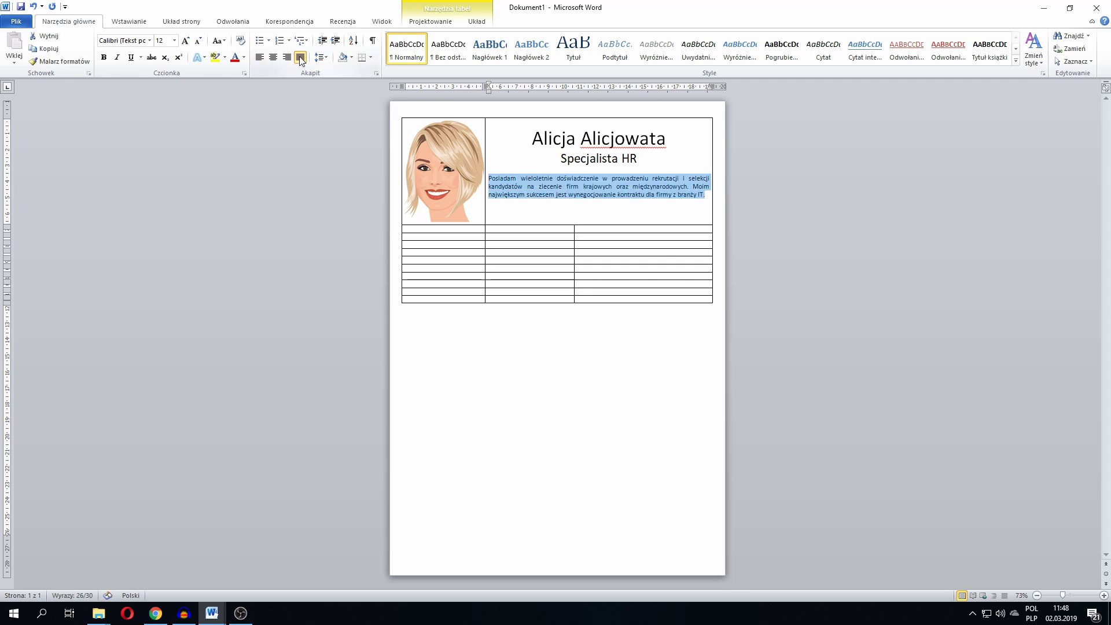
left_click(538, 215)
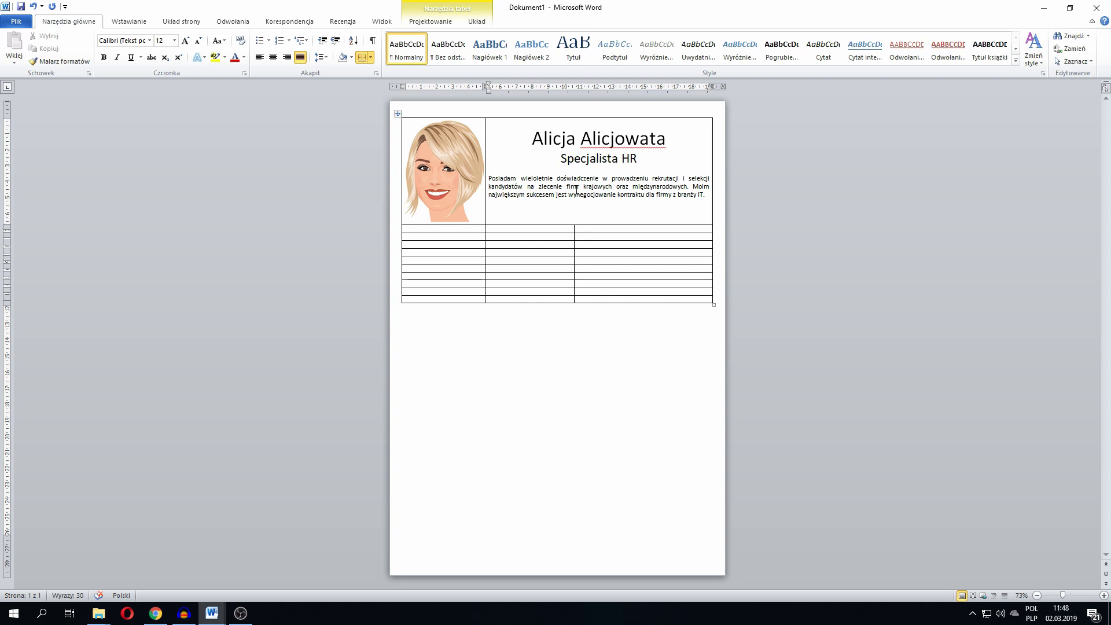
Step: Reselect the summary paragraph and browse the font list, keeping Calibri
left_click_drag(576, 190, 532, 133)
left_click(602, 187)
left_click_drag(704, 195, 494, 179)
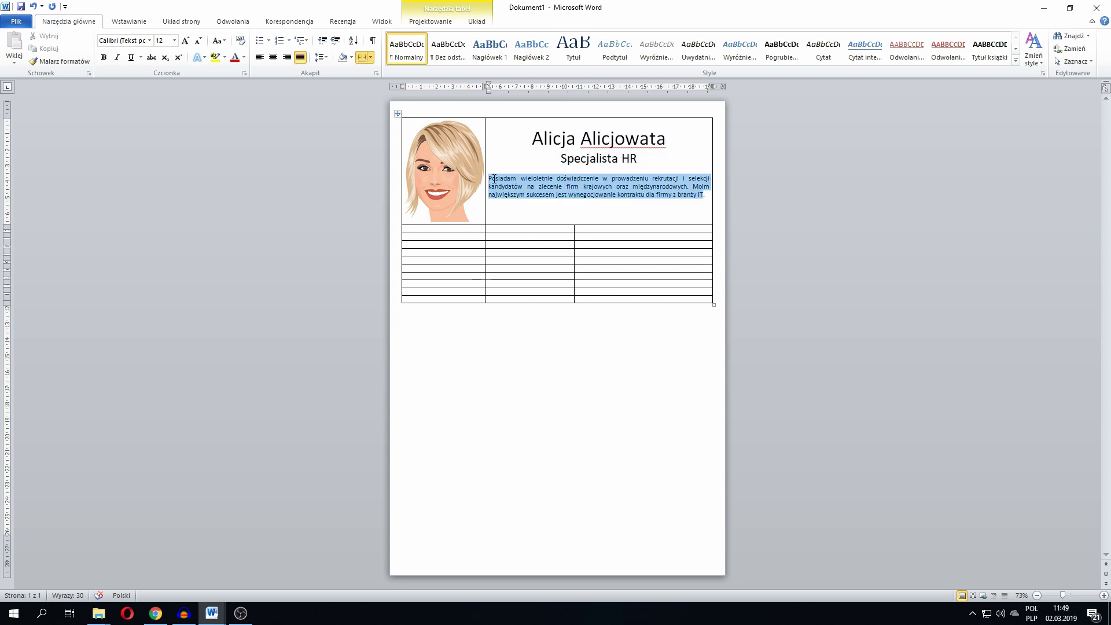
left_click_drag(705, 196, 490, 182)
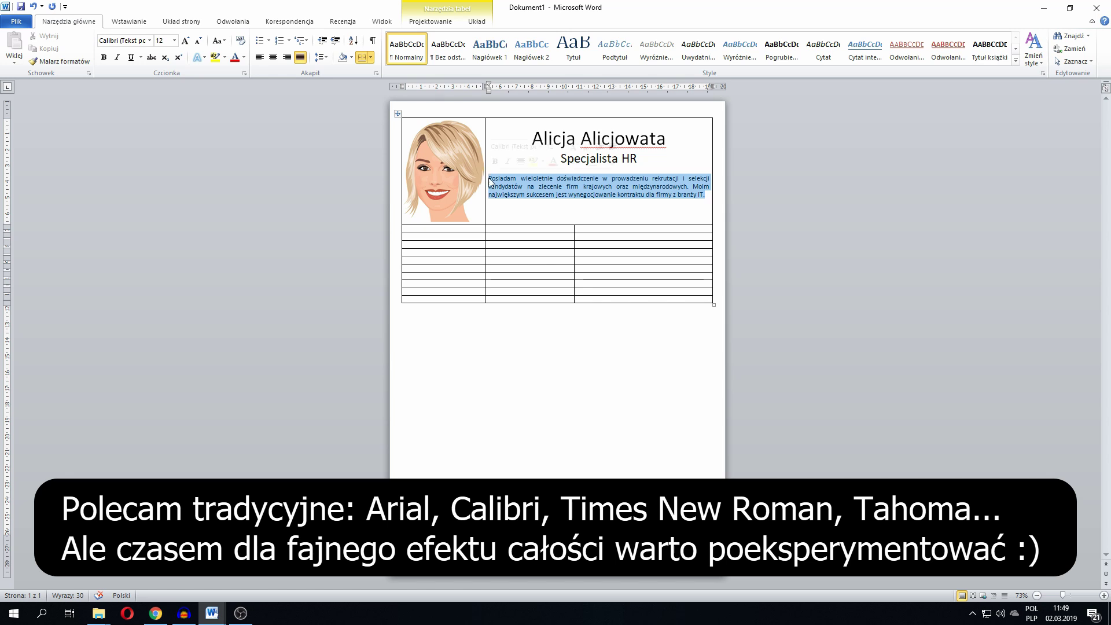
left_click(150, 40)
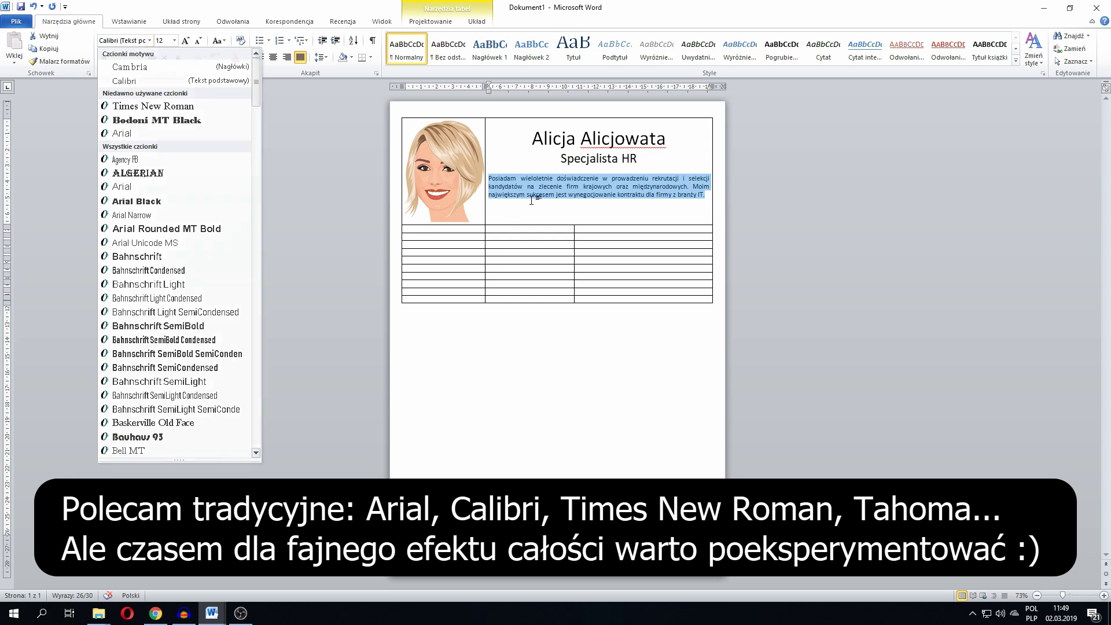
key("Escape")
left_click(507, 194)
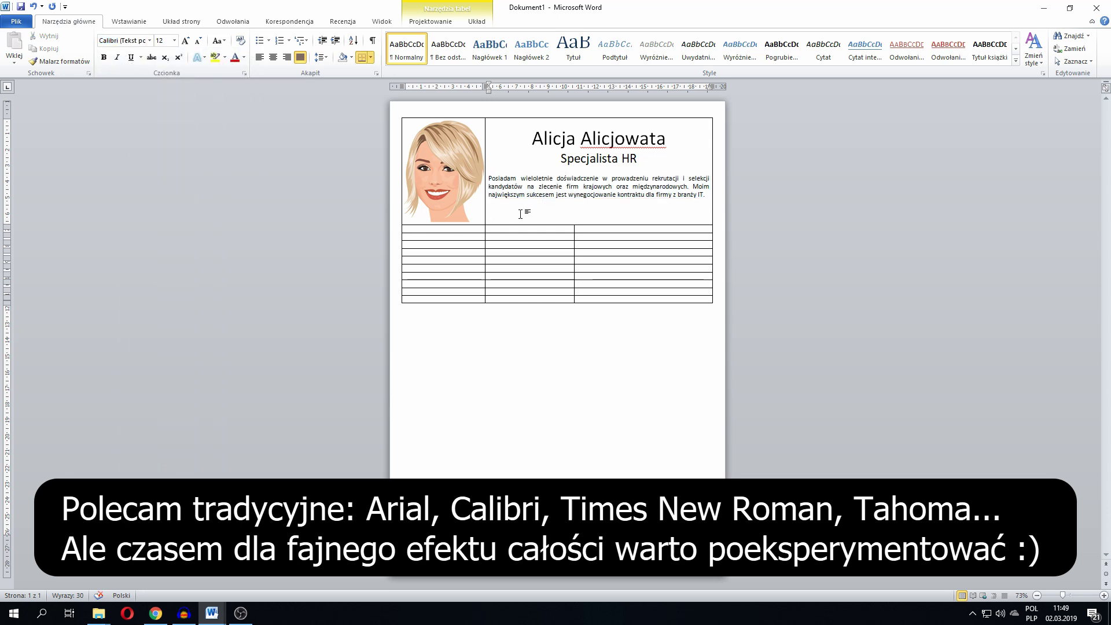
left_click(606, 170)
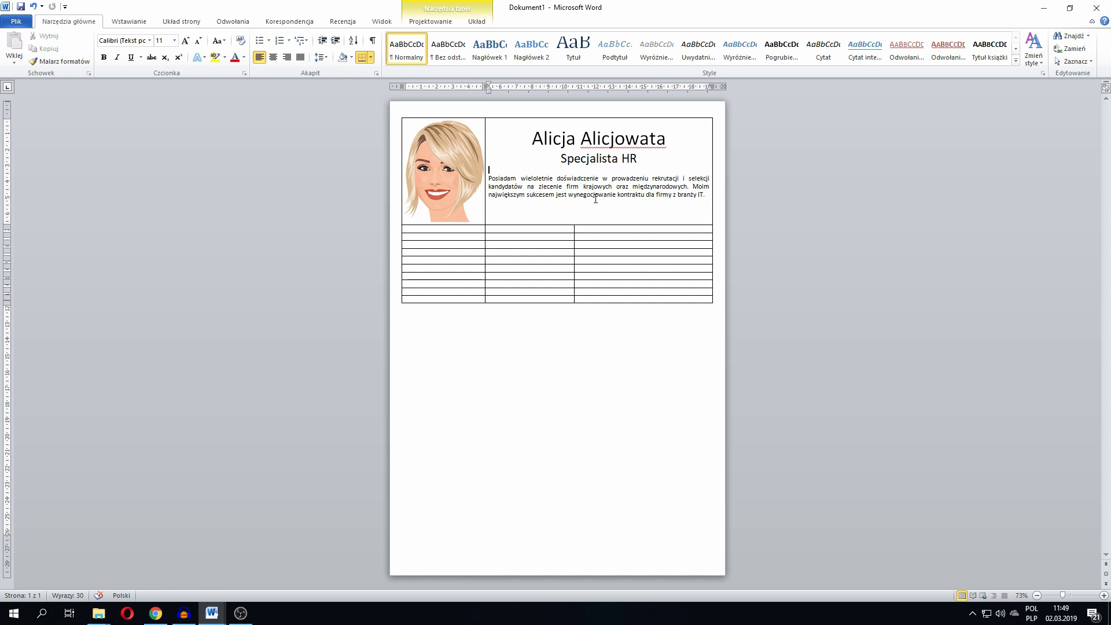
Step: Shrink the photo slightly and narrow its column to fit the picture
left_click(457, 199)
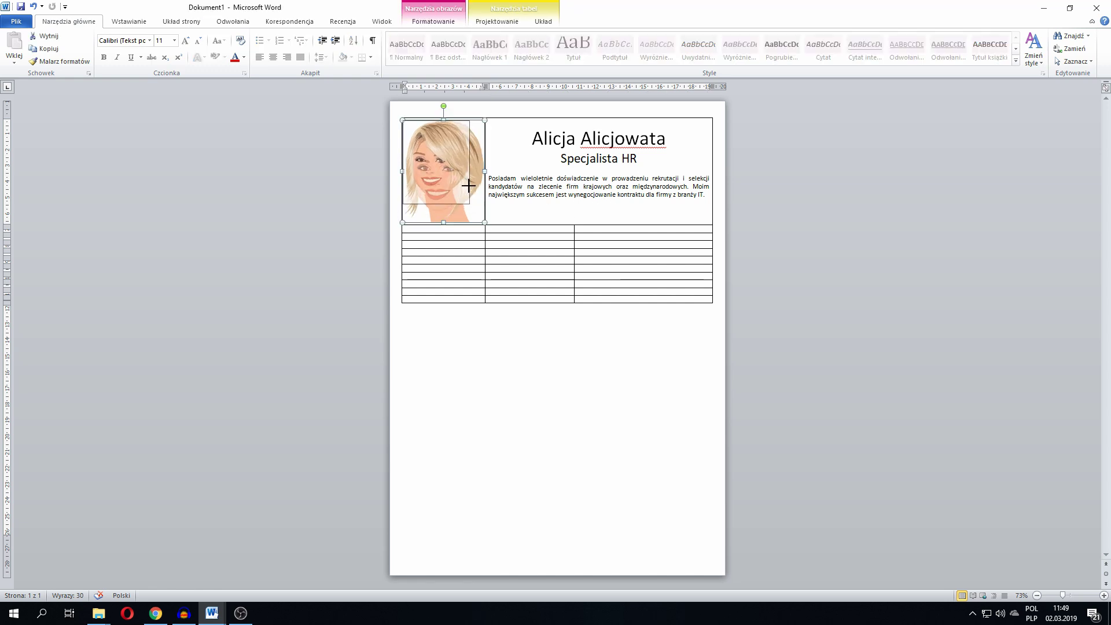
mouse_move(485, 221)
left_mouse_down()
mouse_move(458, 169)
mouse_move(483, 207)
mouse_move(445, 176)
left_mouse_up()
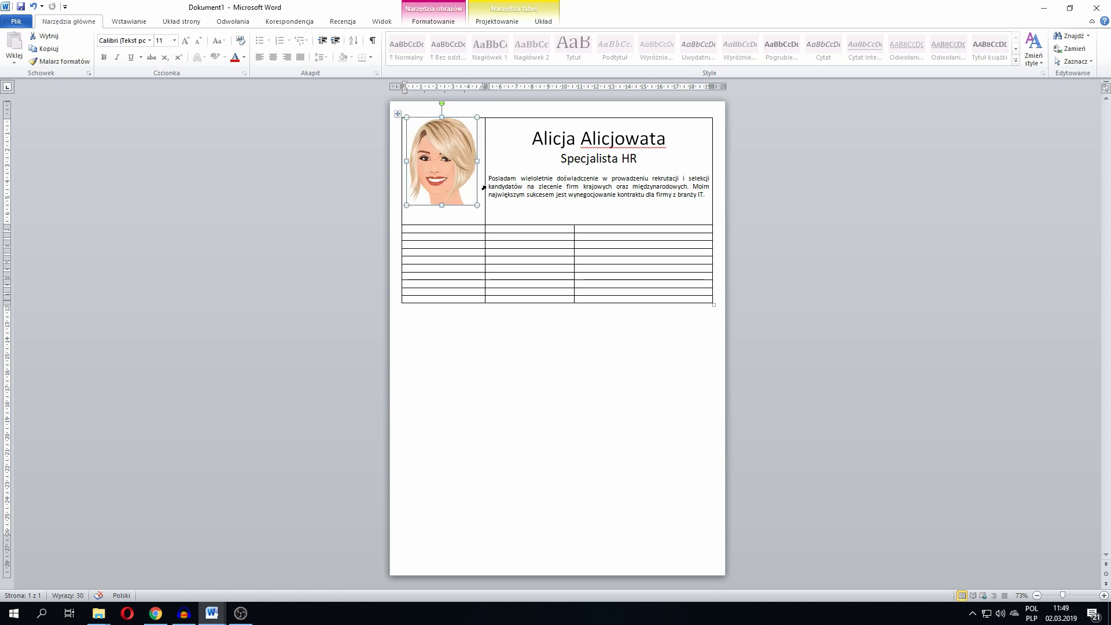
left_click_drag(482, 186, 479, 185)
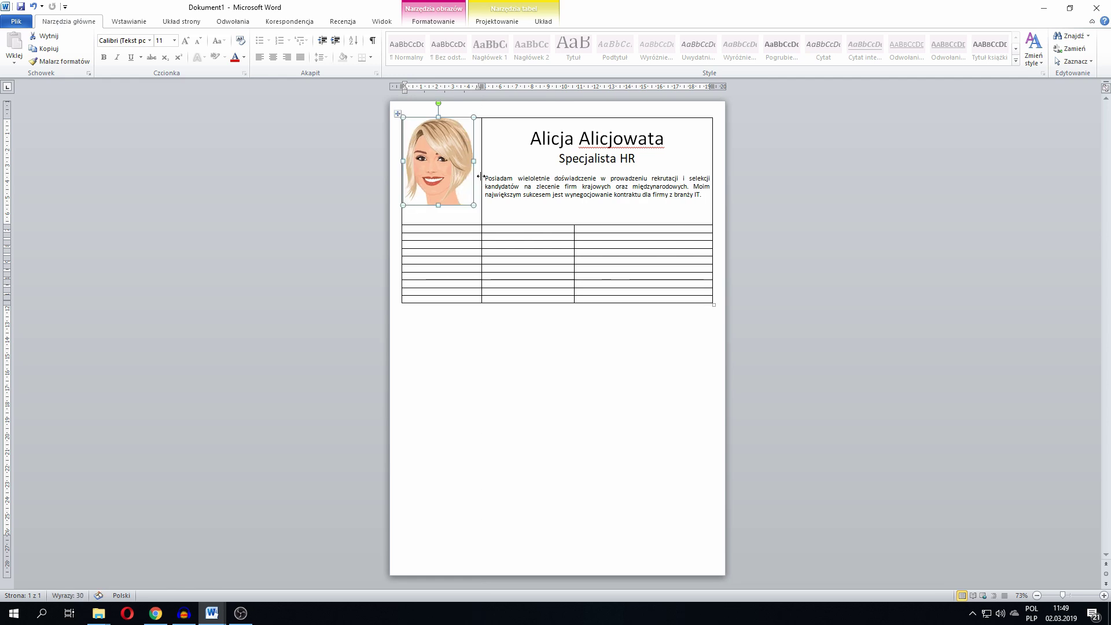
left_click_drag(478, 175, 477, 175)
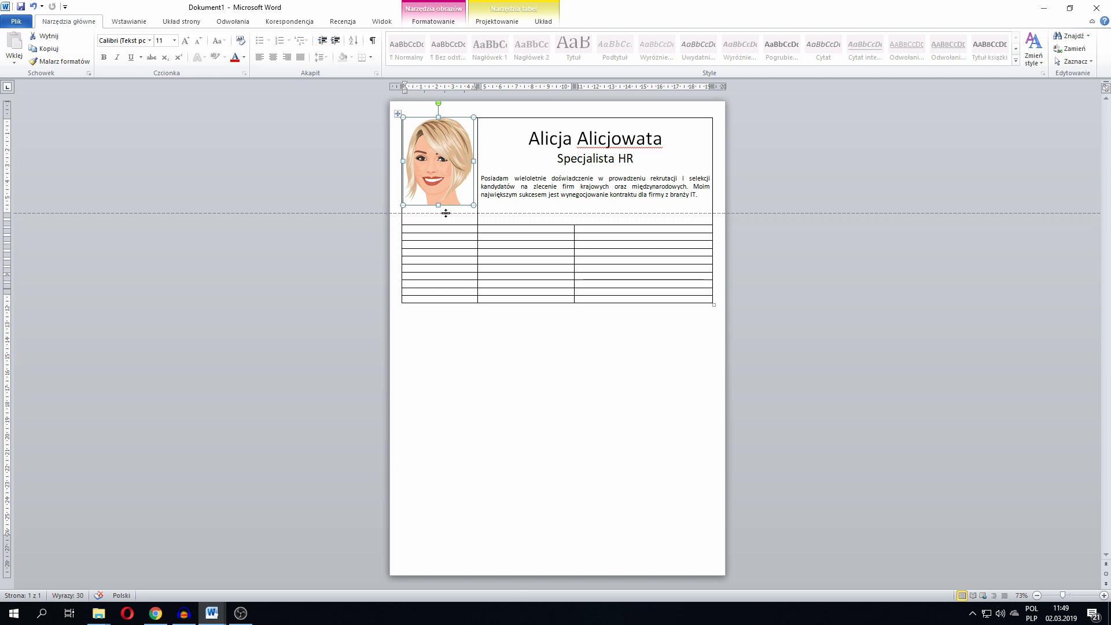
Step: Raise the top row's lower border to the photo's bottom and nudge the picture into place
left_click_drag(444, 226, 446, 209)
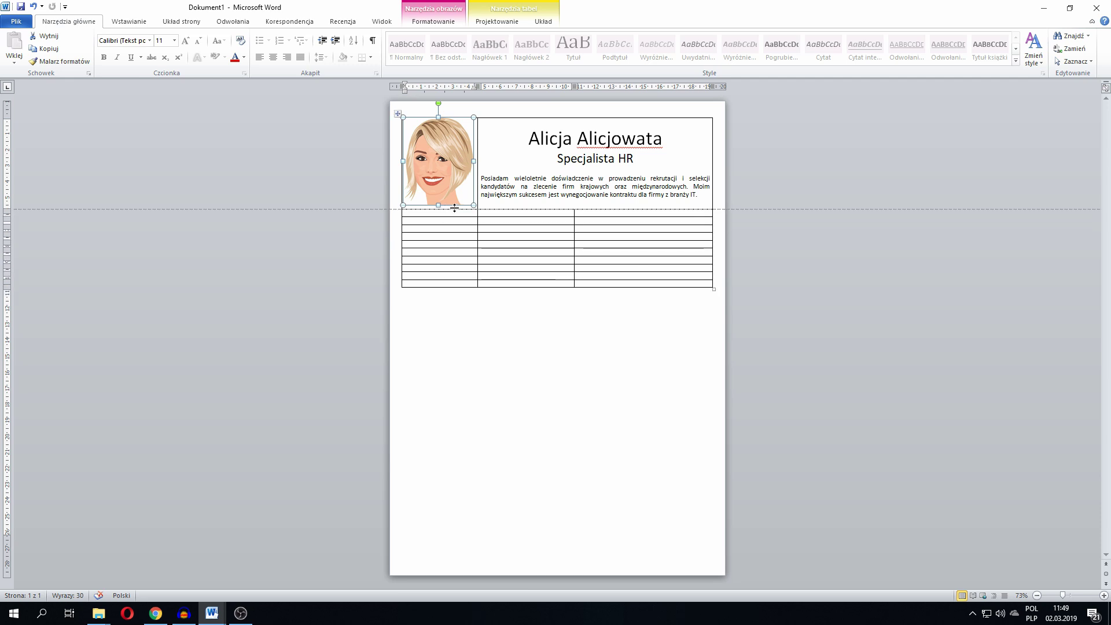
left_click(432, 163)
left_click_drag(432, 163, 444, 158)
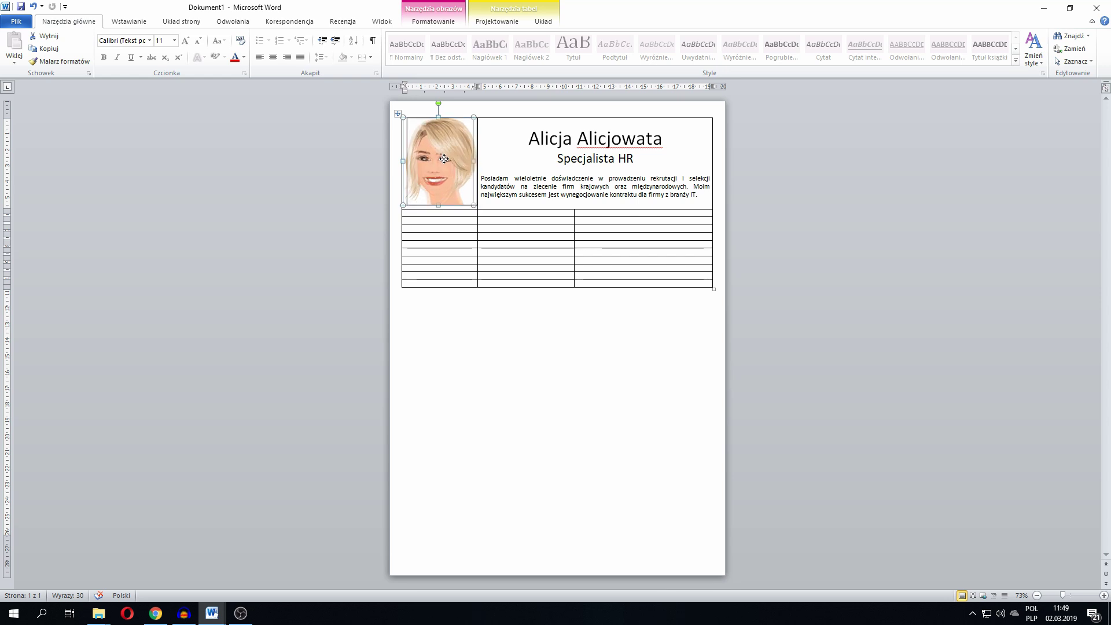
Step: Fine-tune the font size of the blank line above the summary with Grow and Shrink Font
left_click(502, 178)
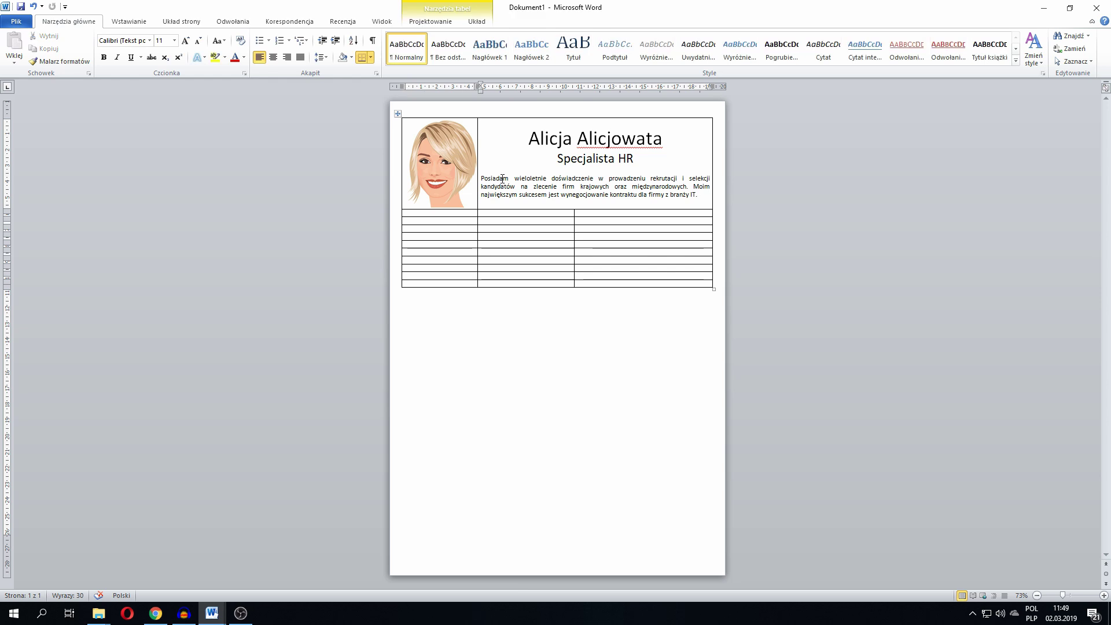
left_click(596, 167)
left_click(602, 170)
left_click(185, 40)
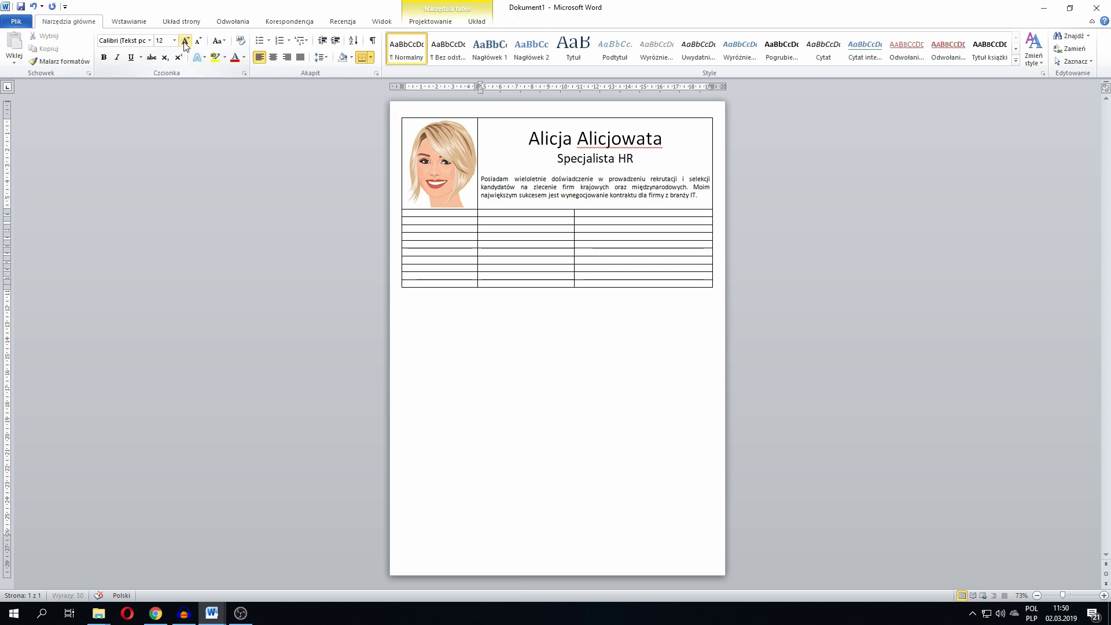
left_click(186, 41)
left_click(186, 41)
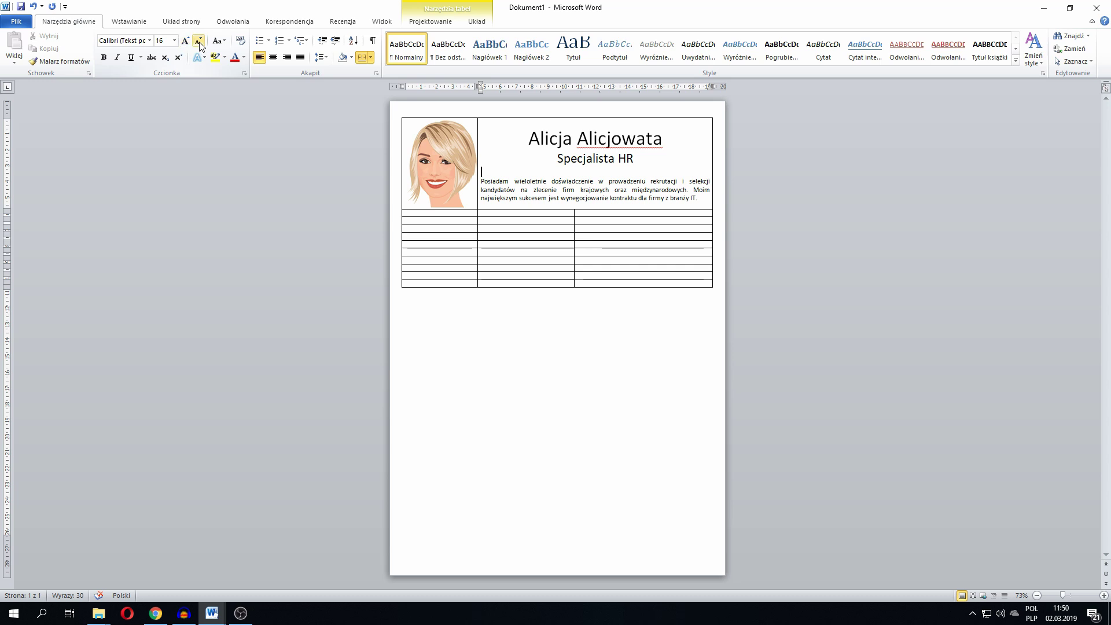
left_click(199, 42)
left_click(185, 42)
left_click(199, 42)
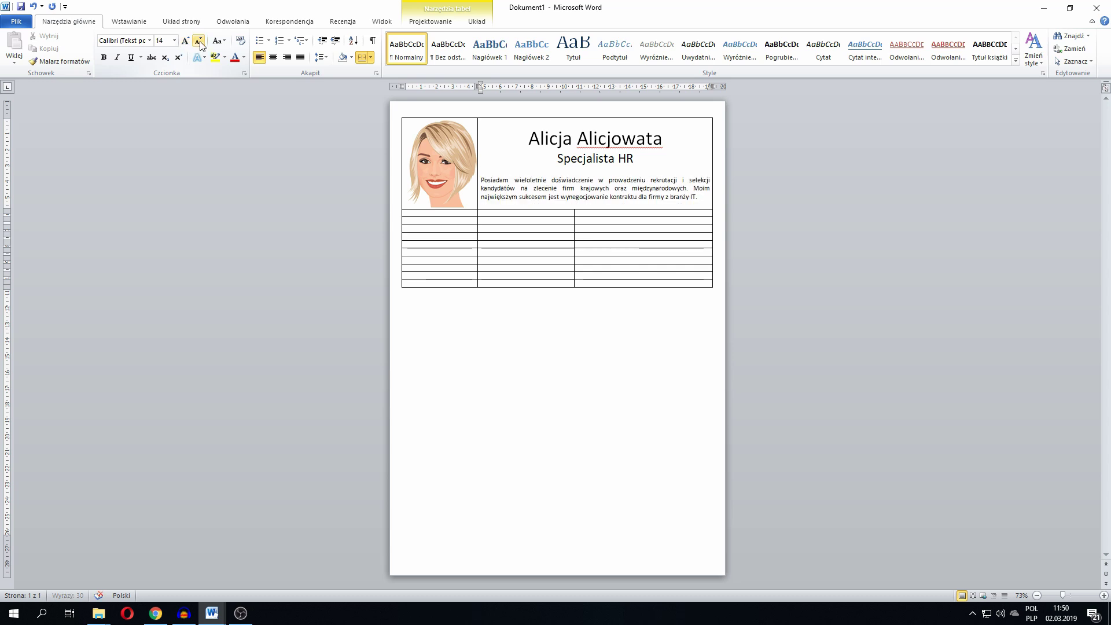
Step: Insert an empty spacer line above the name and shrink it to font size 3
mouse_move(558, 156)
left_click(577, 139)
key("Home")
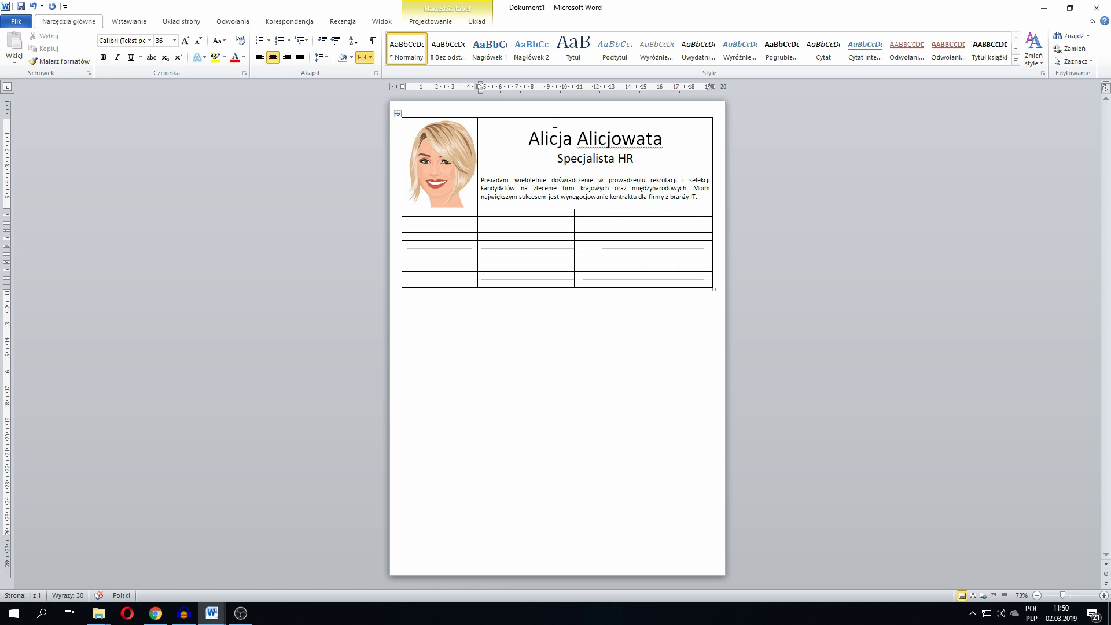
key("Return")
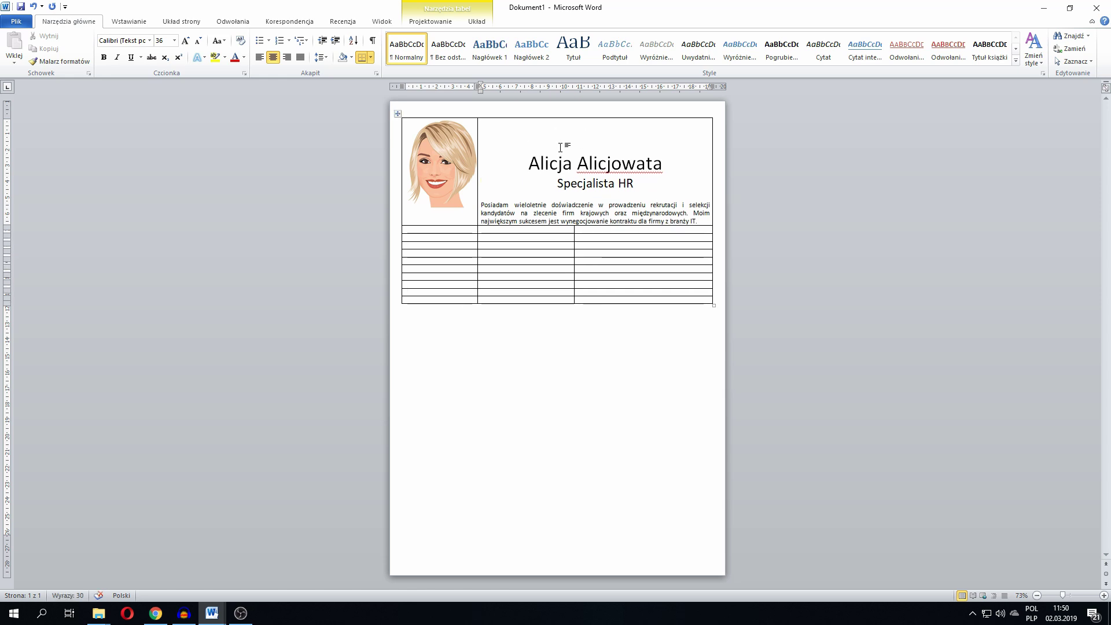
left_click(199, 41)
left_click(198, 41)
left_click(199, 41)
left_click(198, 41)
left_click(198, 41)
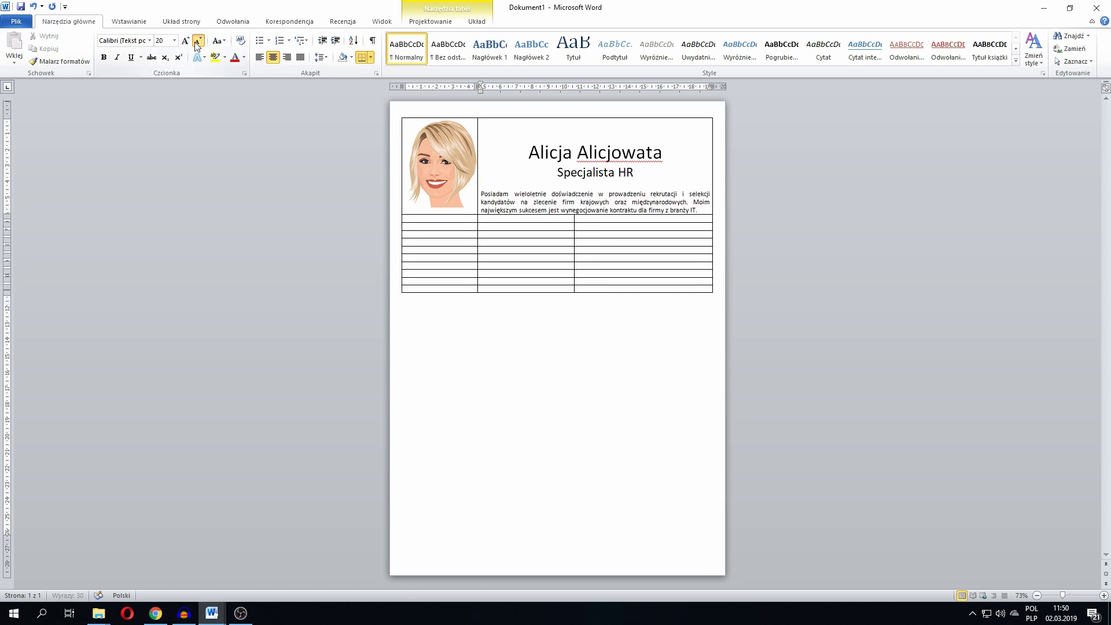
left_click(199, 41)
left_click(198, 41)
left_click(199, 41)
left_click(198, 41)
left_click(198, 41)
left_click(199, 41)
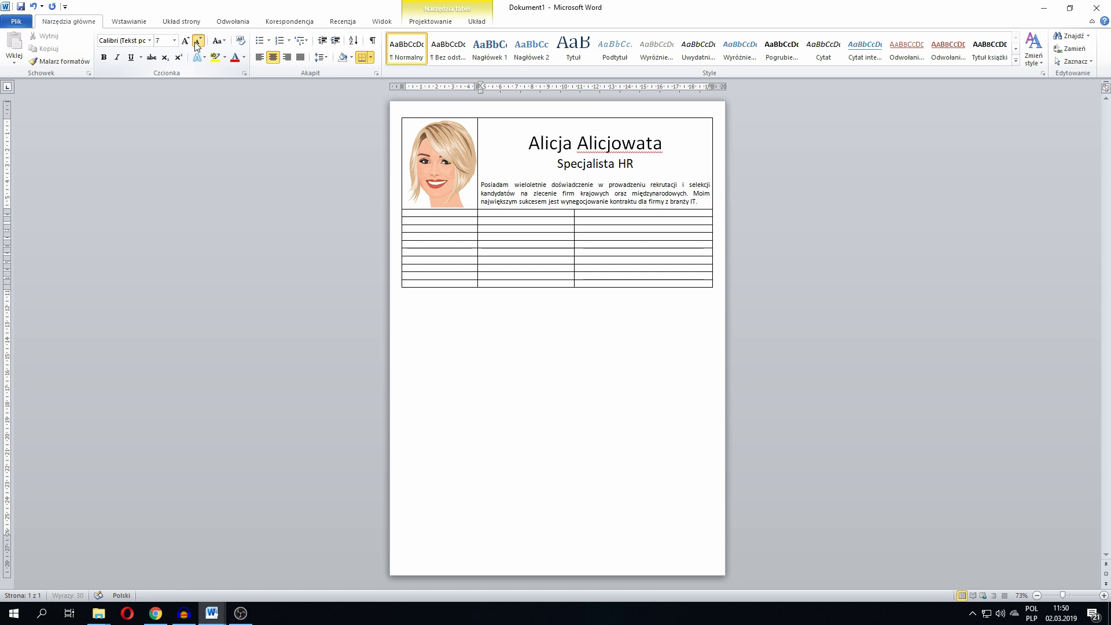
left_click(196, 42)
left_click(197, 42)
left_click(198, 42)
left_click(197, 41)
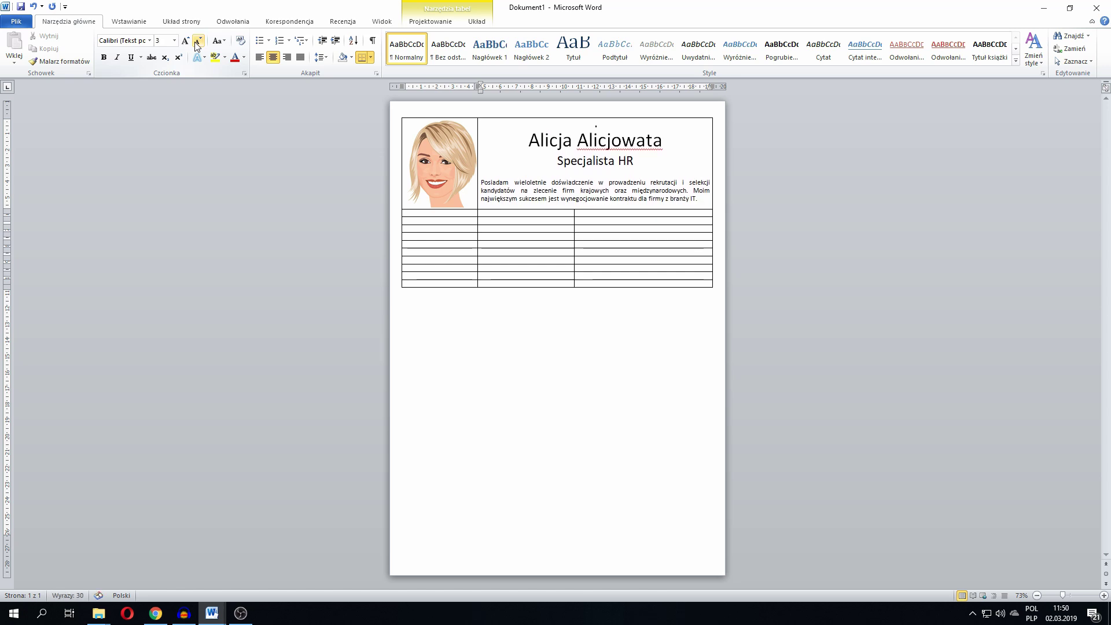
Step: Select the subtitle through the summary and check line spacing options without changing them
left_click(185, 41)
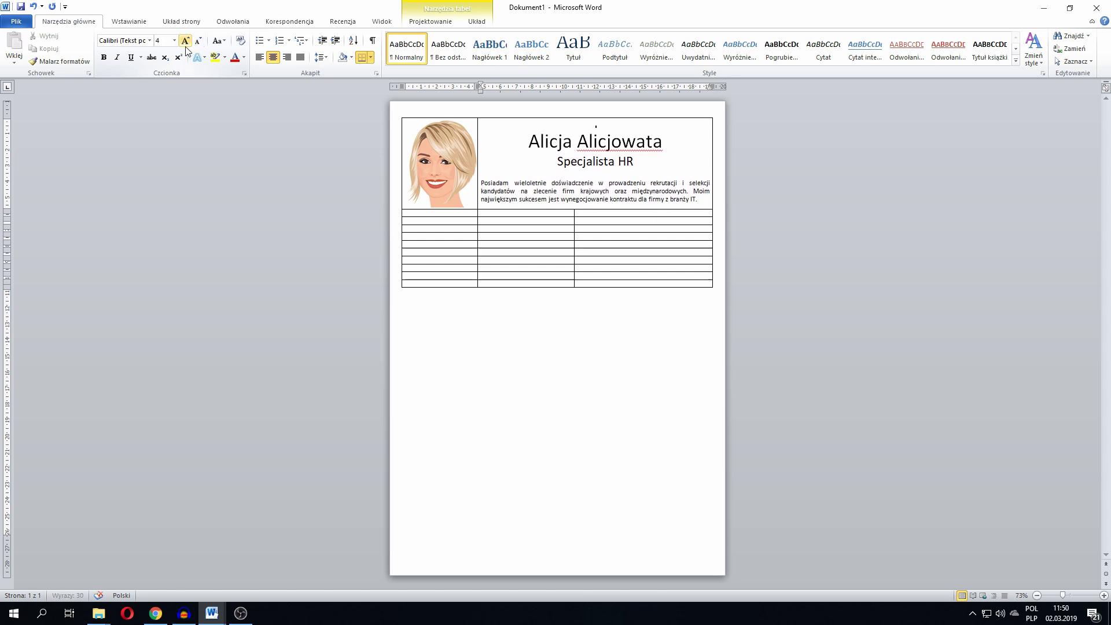
left_click(594, 176)
left_click_drag(558, 162, 612, 191)
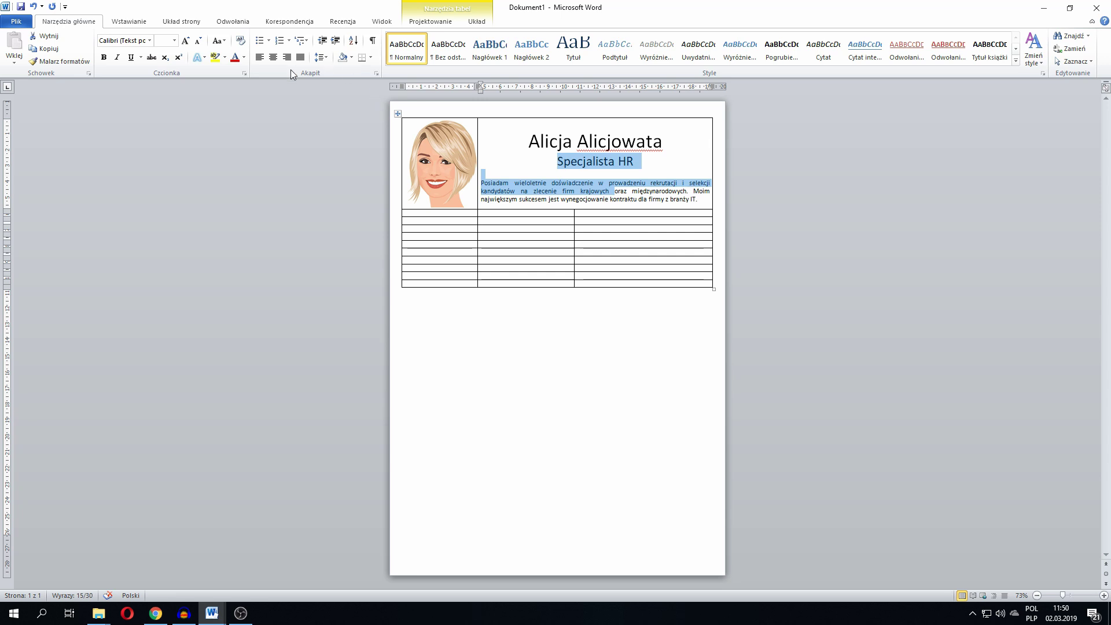
left_click(327, 58)
left_click(601, 180)
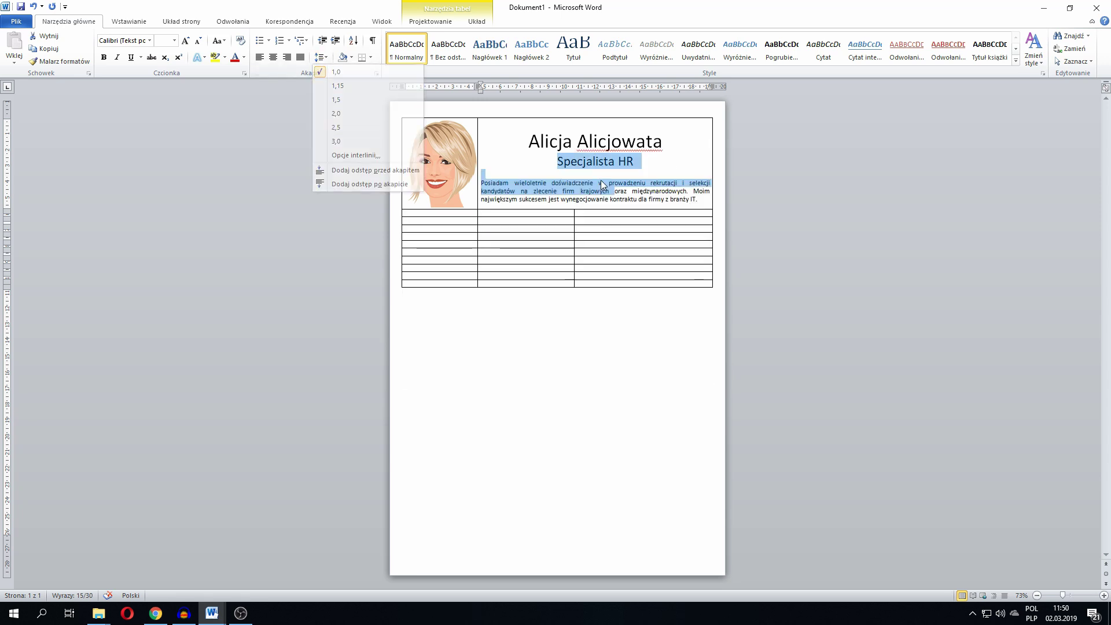
left_click(604, 172)
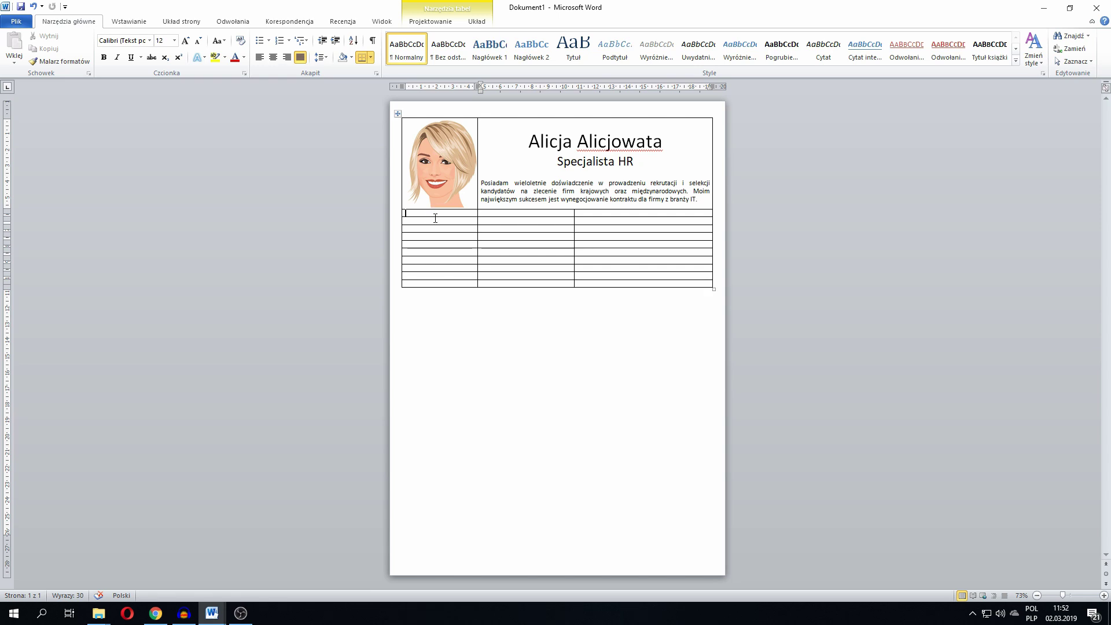
Step: Merge the left-column cells below the photo into one cell with Scal komórki
left_click_drag(433, 213, 437, 274)
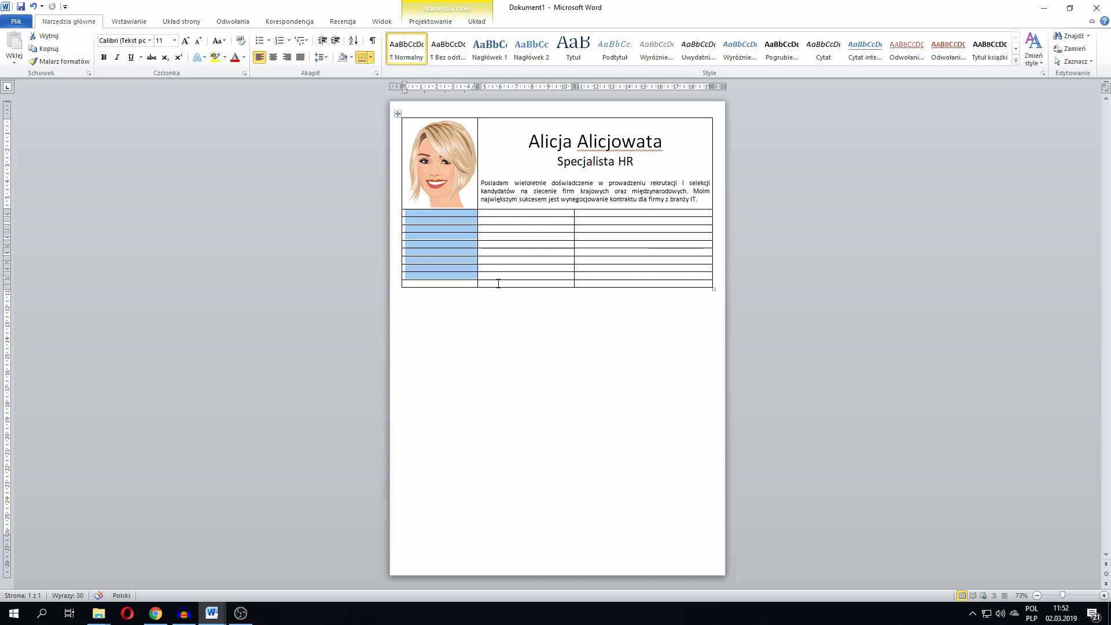
right_click(439, 237)
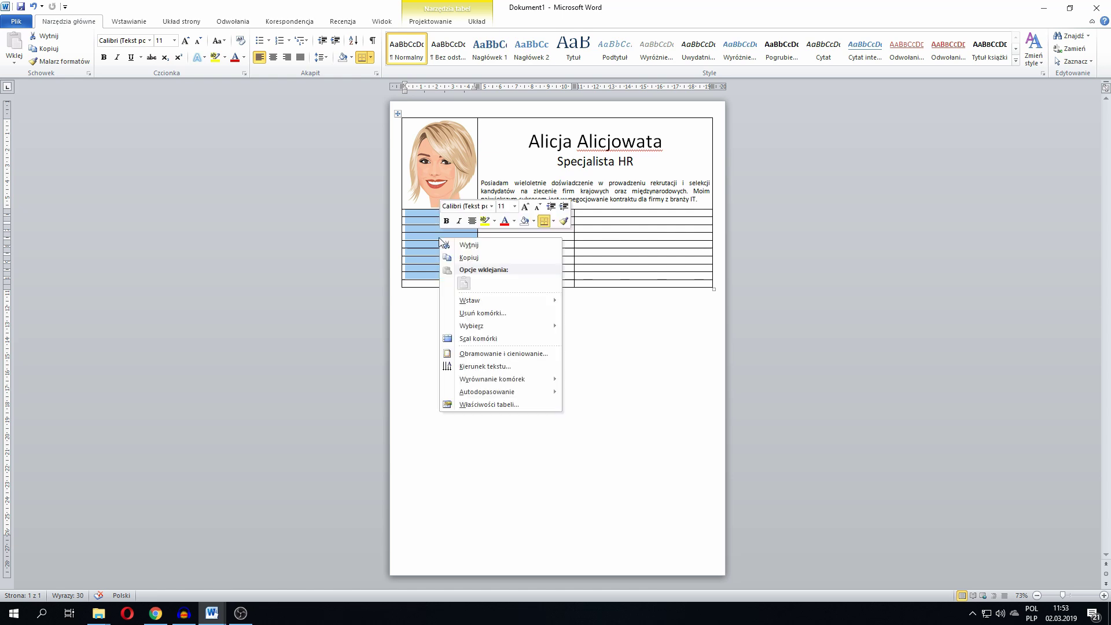
left_click(493, 340)
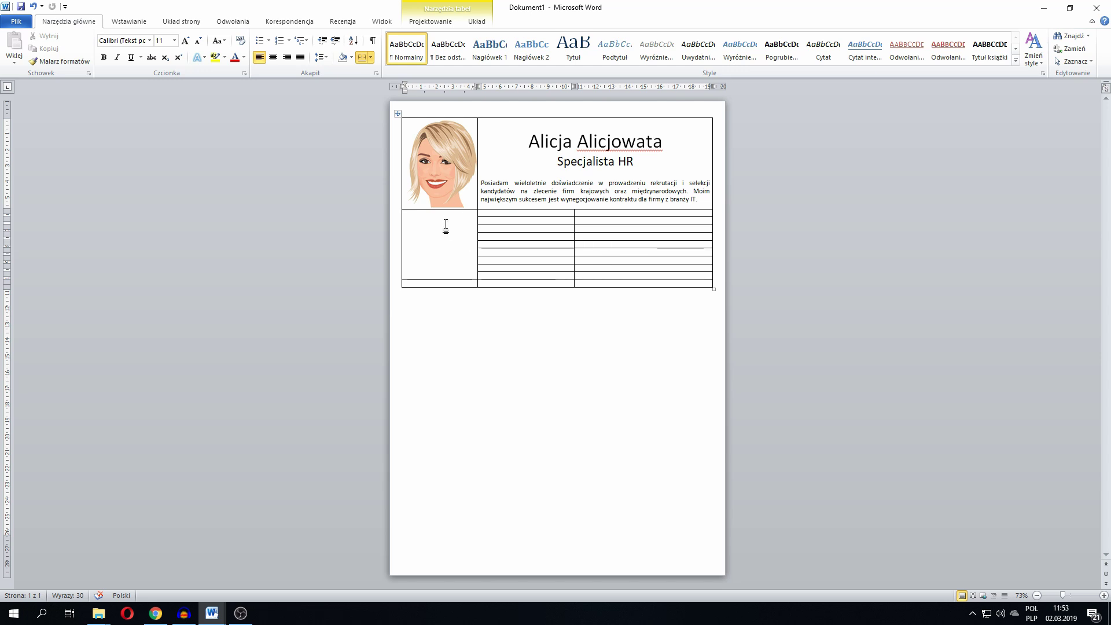
Step: Type a phone line and a line with the candidate's e-mail address in the merged cell
key("ctrl+z")
type("te")
type(".")
type("l")
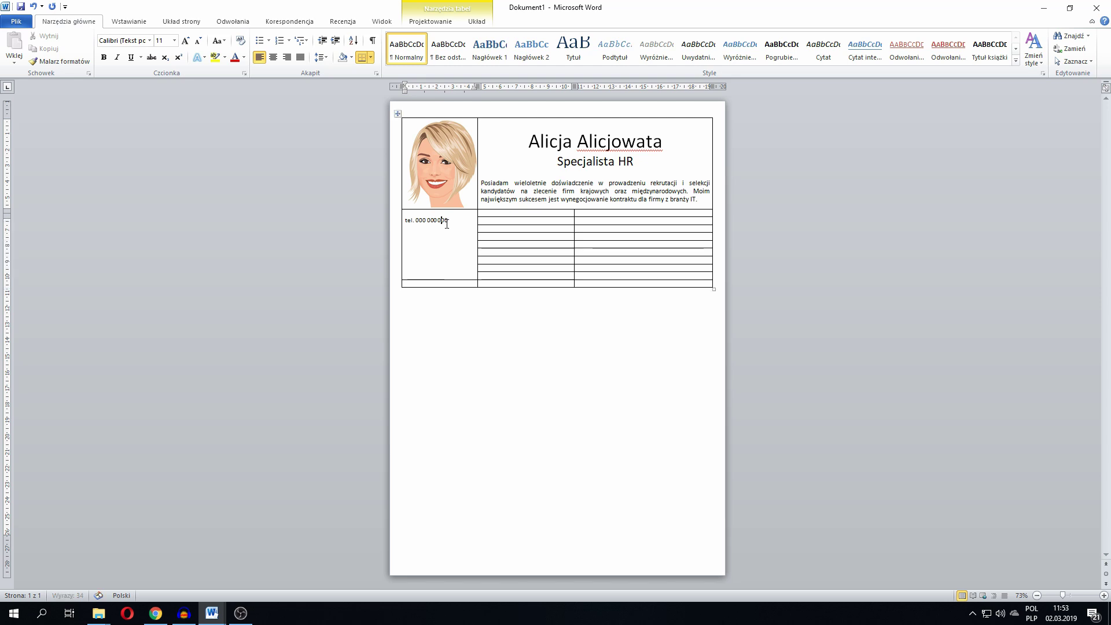
key("Return")
type("mail: fikcyjny")
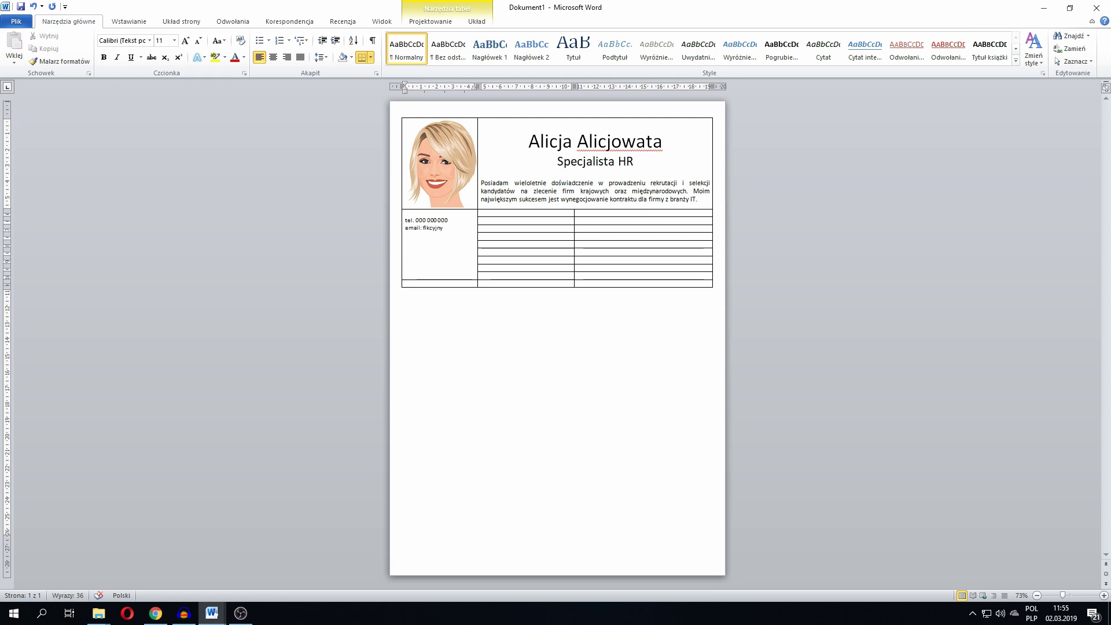
type("@email.com")
key("space")
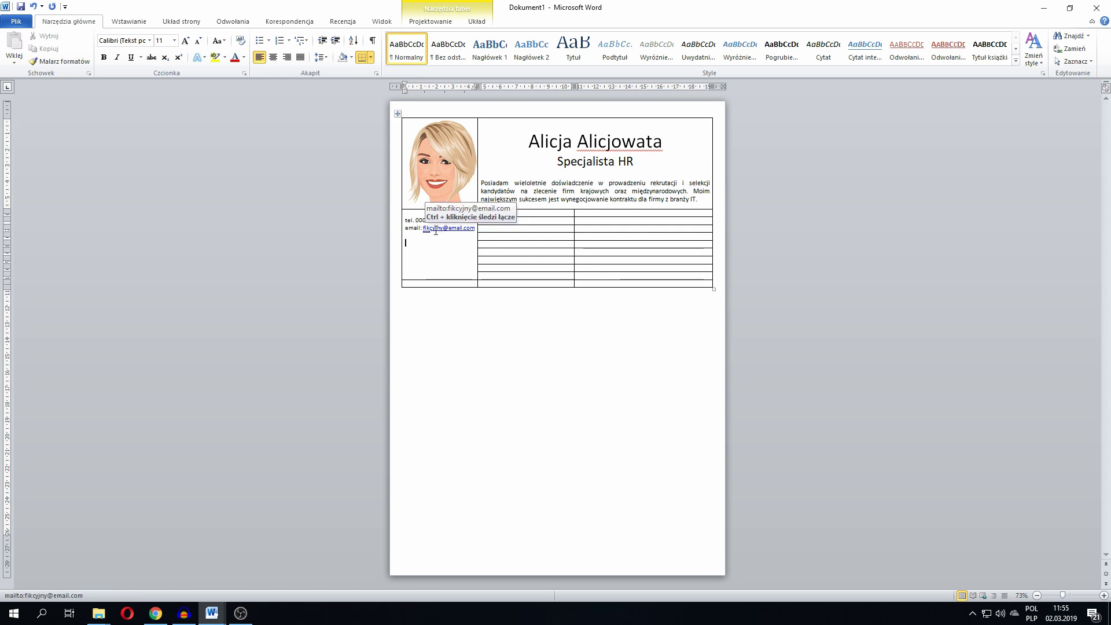
Step: Remove the hyperlink from the e-mail address with Usuń hiperłącze
right_click(439, 229)
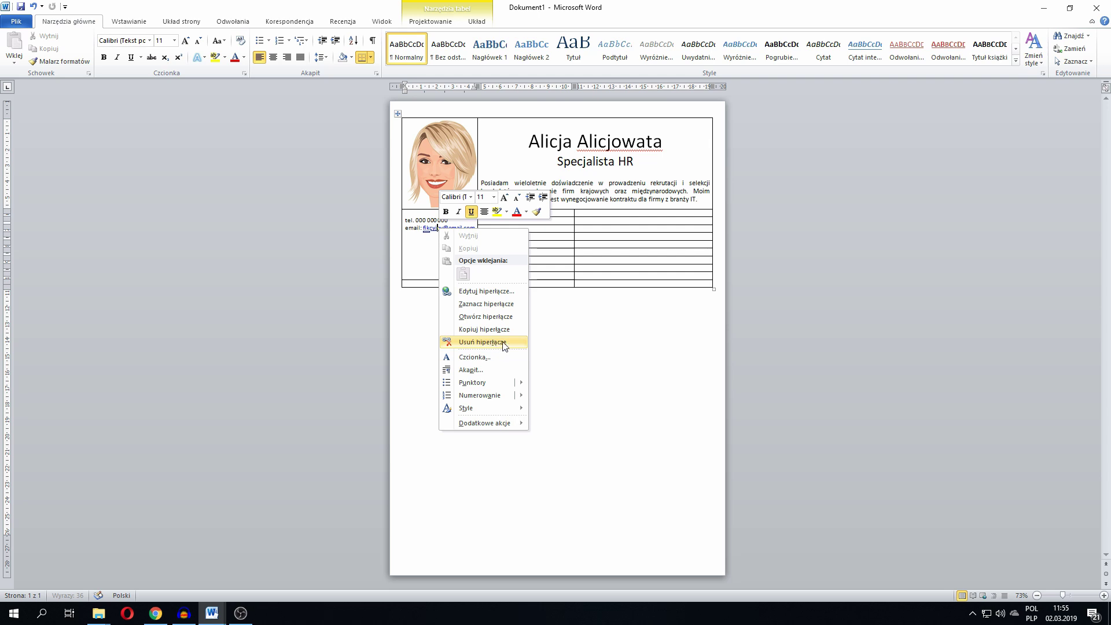
left_click(495, 343)
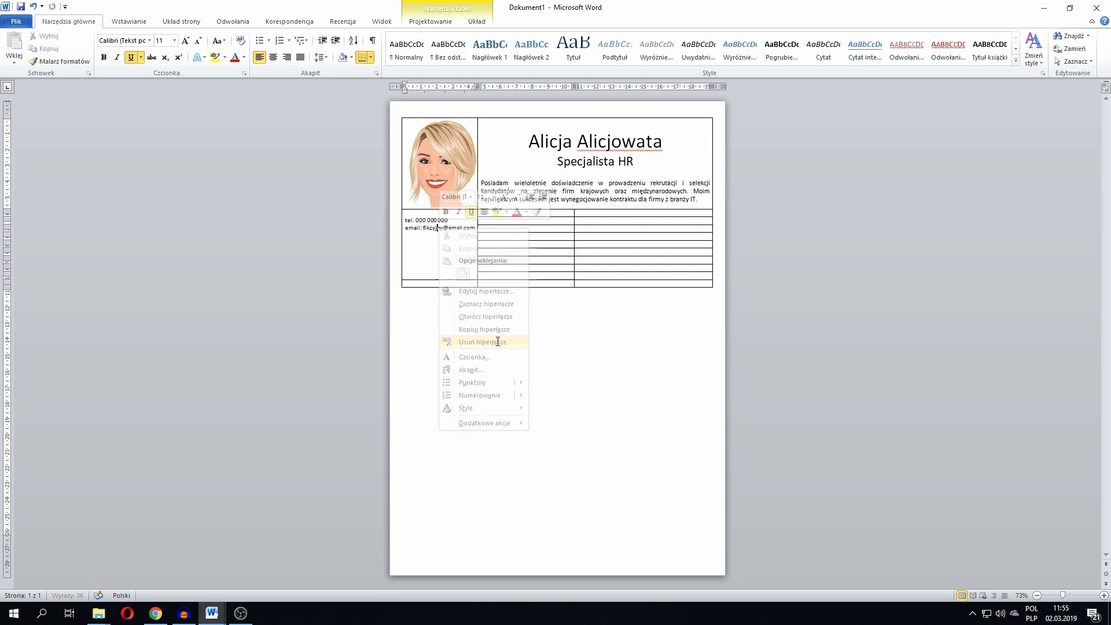
right_click(429, 230)
left_click(424, 255)
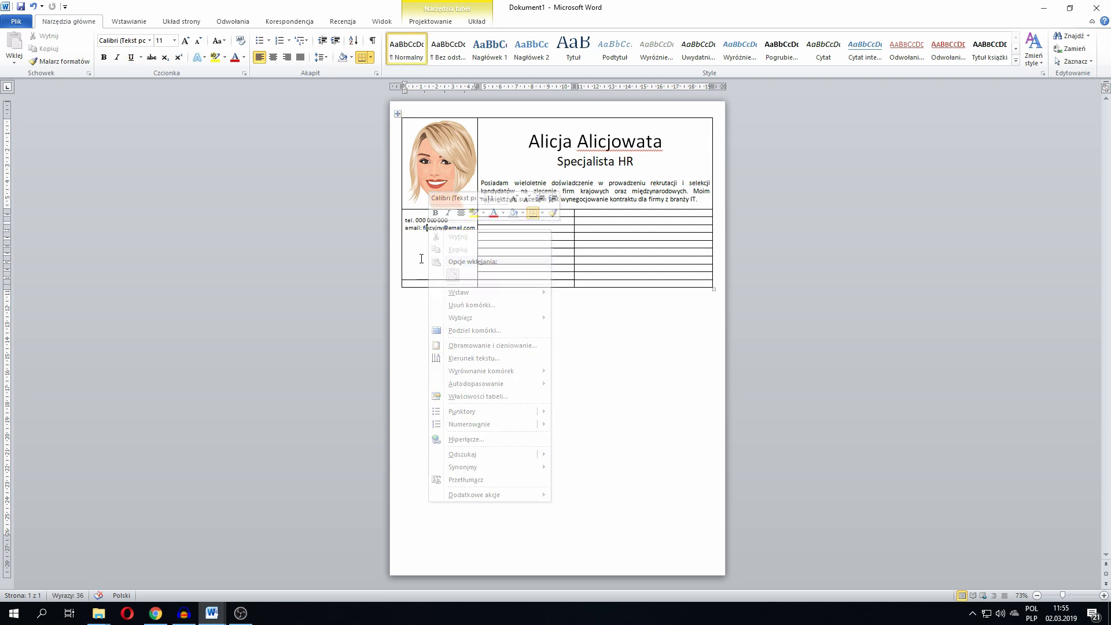
left_click(420, 248)
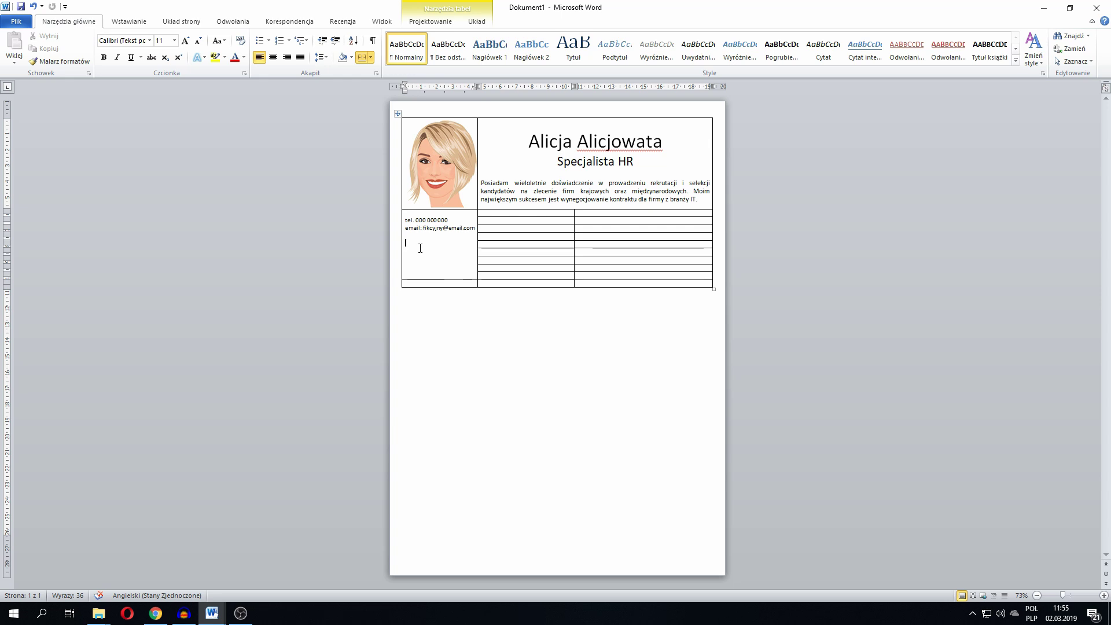
Step: Type 'Kursy i szkolenia:', 'Umiejętności:' and 'Zainteresowania:' on separate lines, leaving a blank line under the first
type("Kursy i szko")
type("Umiejętności:")
key("Return")
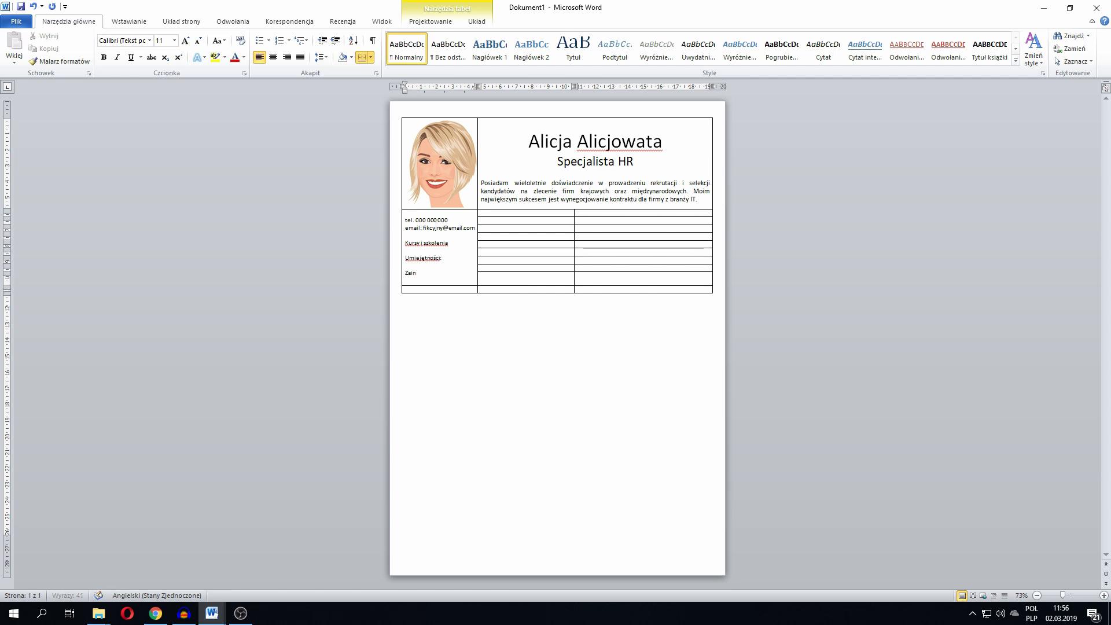
type("Zainteresowania:")
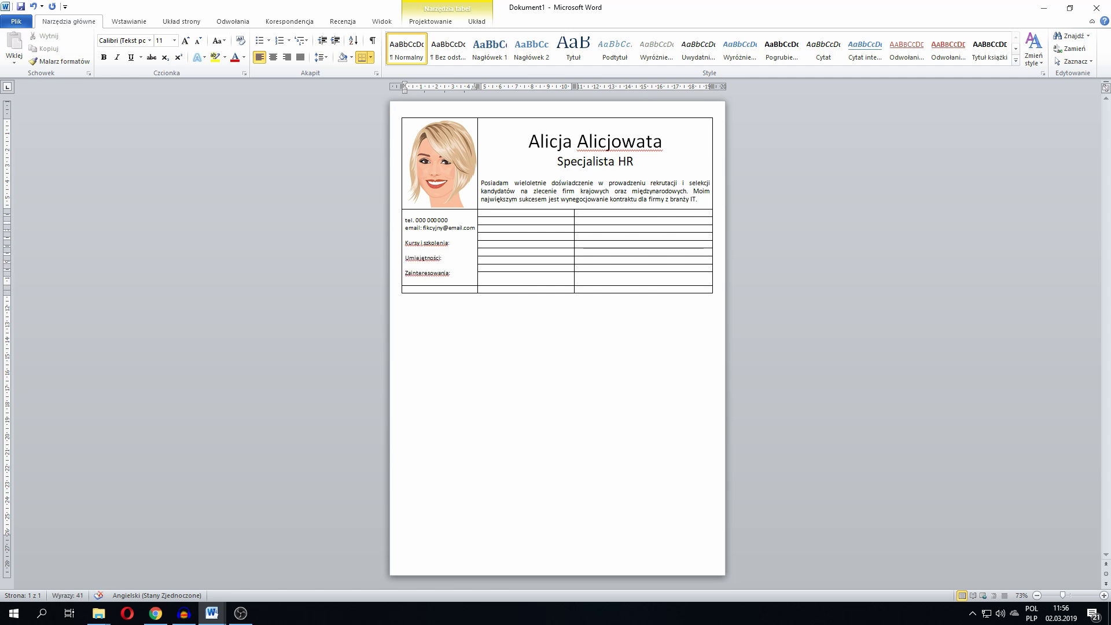
left_click(449, 243)
type(":")
key("Return")
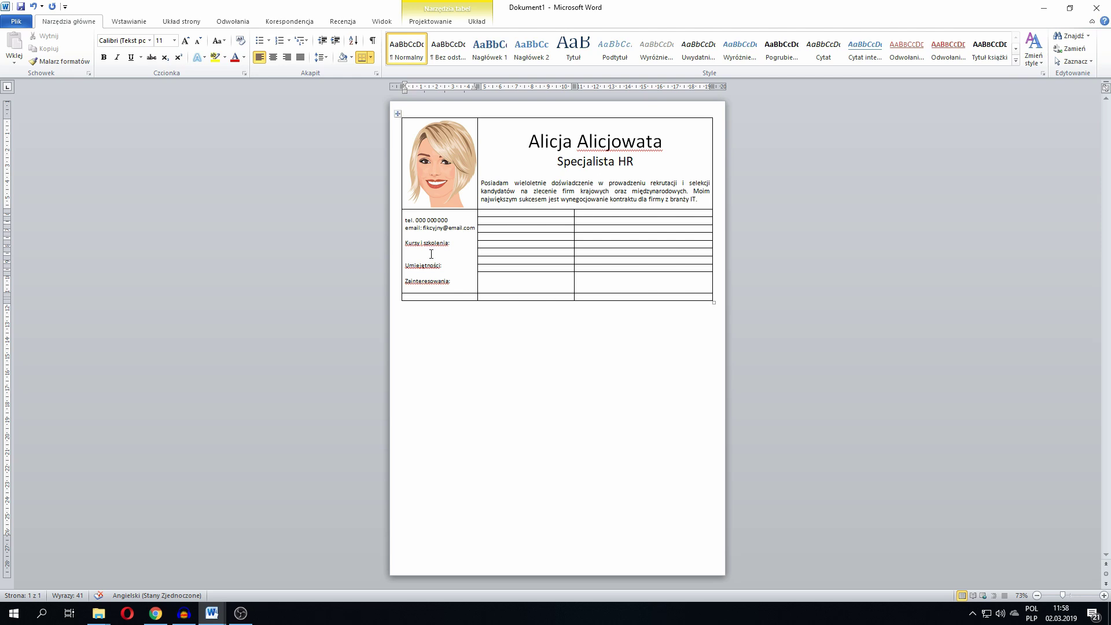
scroll(484, 285, "up", 1, "ctrl")
scroll(484, 285, "up", 1, "ctrl")
scroll(420, 321, "up", 1, "ctrl")
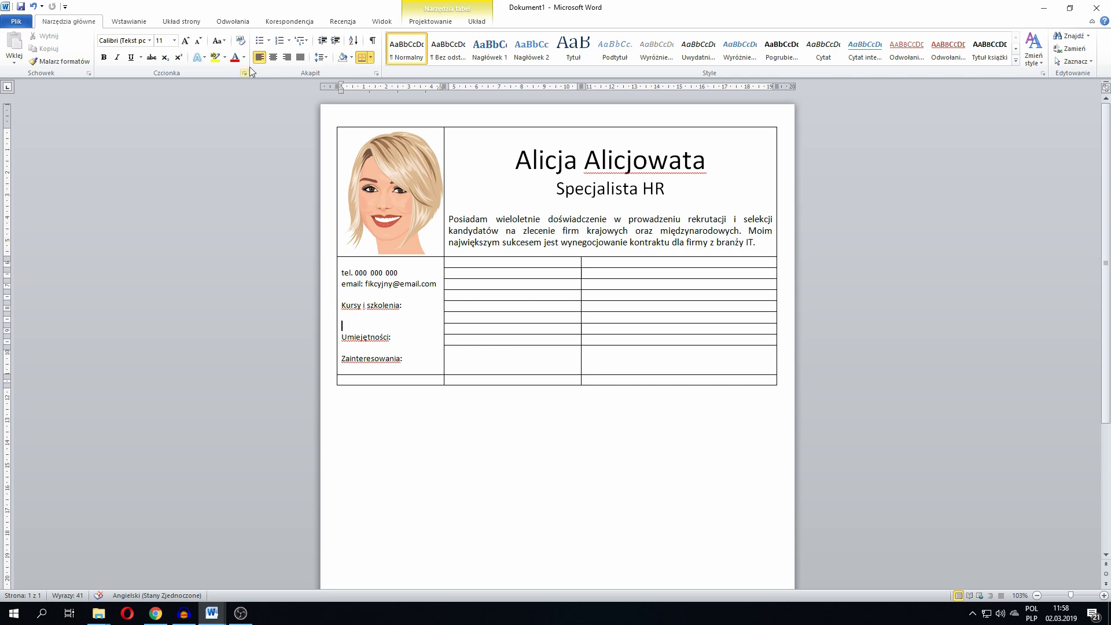
Step: Add bullets 'Zarządzanie talentami wg Gallupa', 'Assesstment Center I Development Center' and 'Employer Branding' under the courses heading
left_click(260, 40)
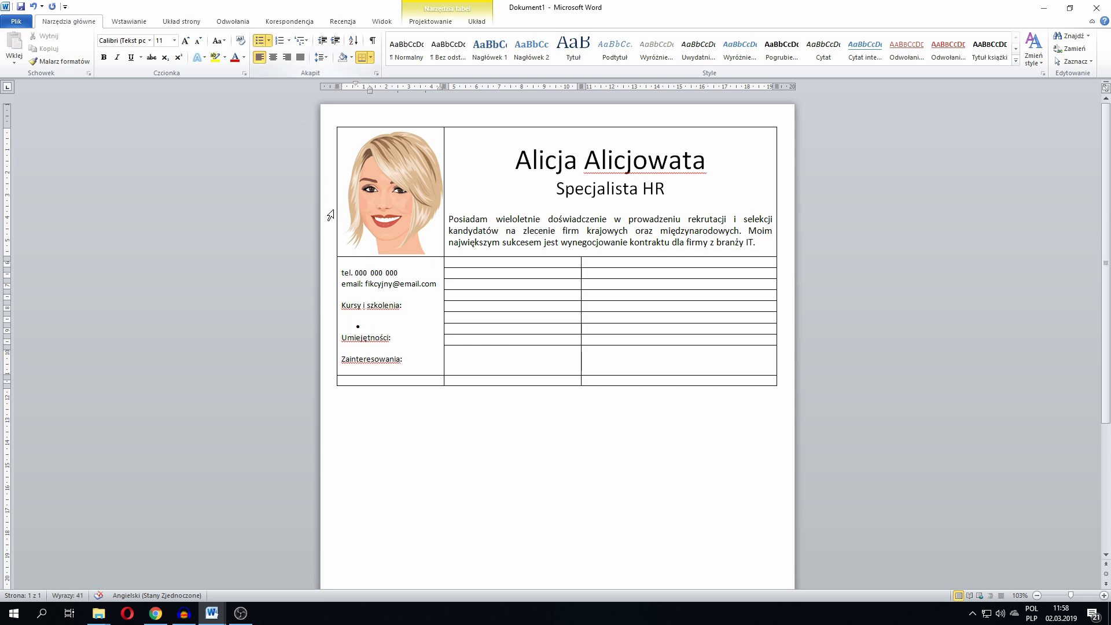
type("Zarządz")
type("anie talentami wg Gallupa")
key("Return")
type("Assesstment Cent")
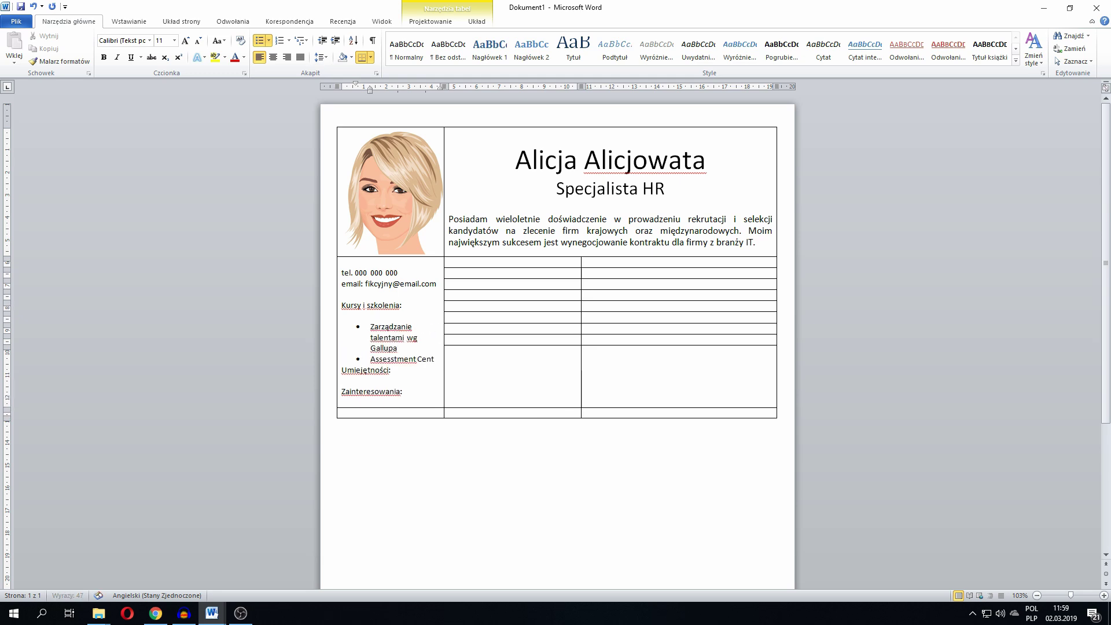
type("er I Development Center")
key("Return")
type("Employer Branding")
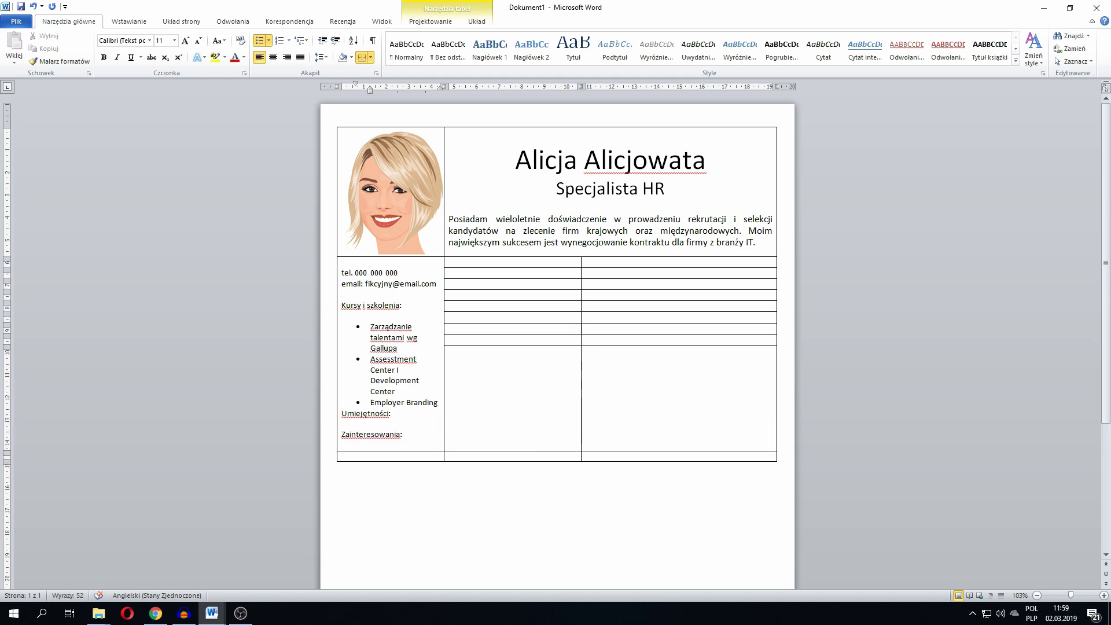
Step: Pull the course list's left indent closer to the cell edge and add a plain line after it
left_click_drag(438, 402, 370, 327)
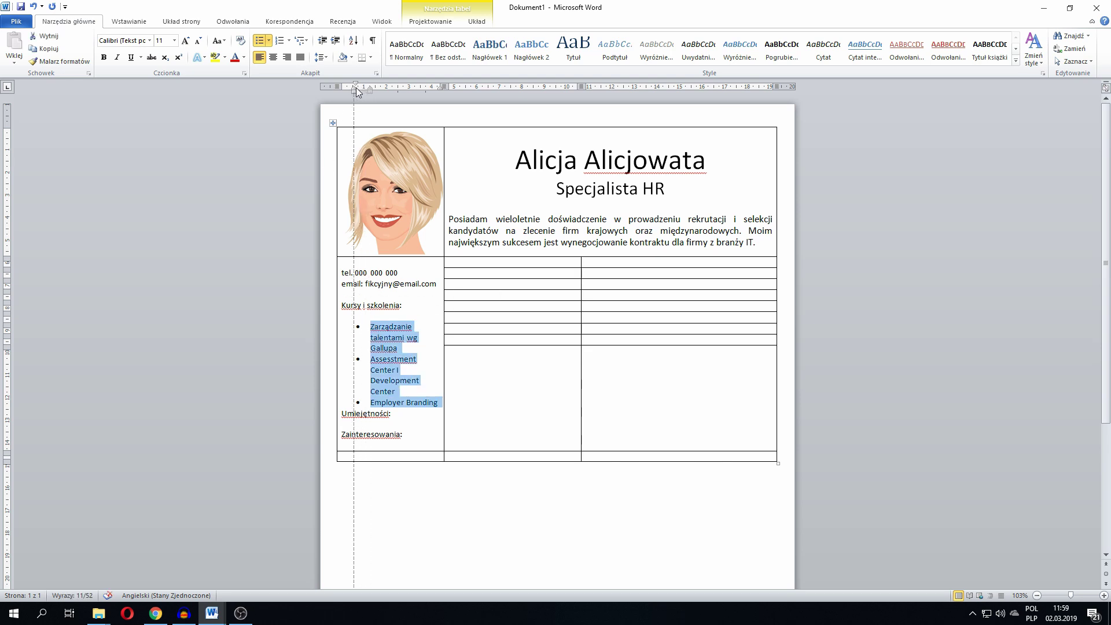
left_click_drag(357, 88, 341, 88)
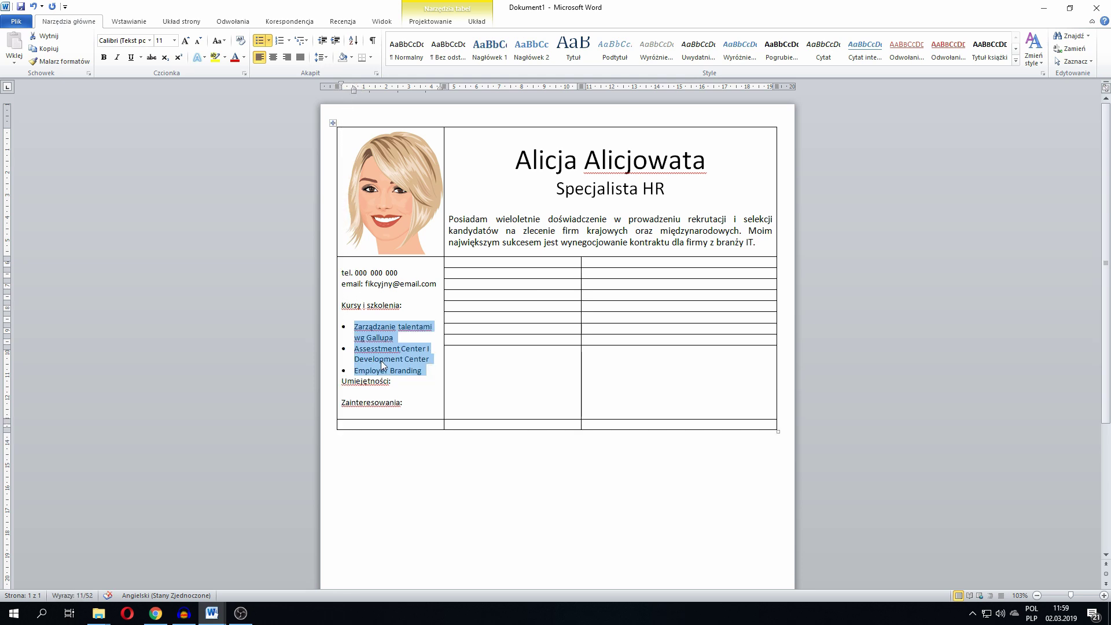
left_click(432, 373)
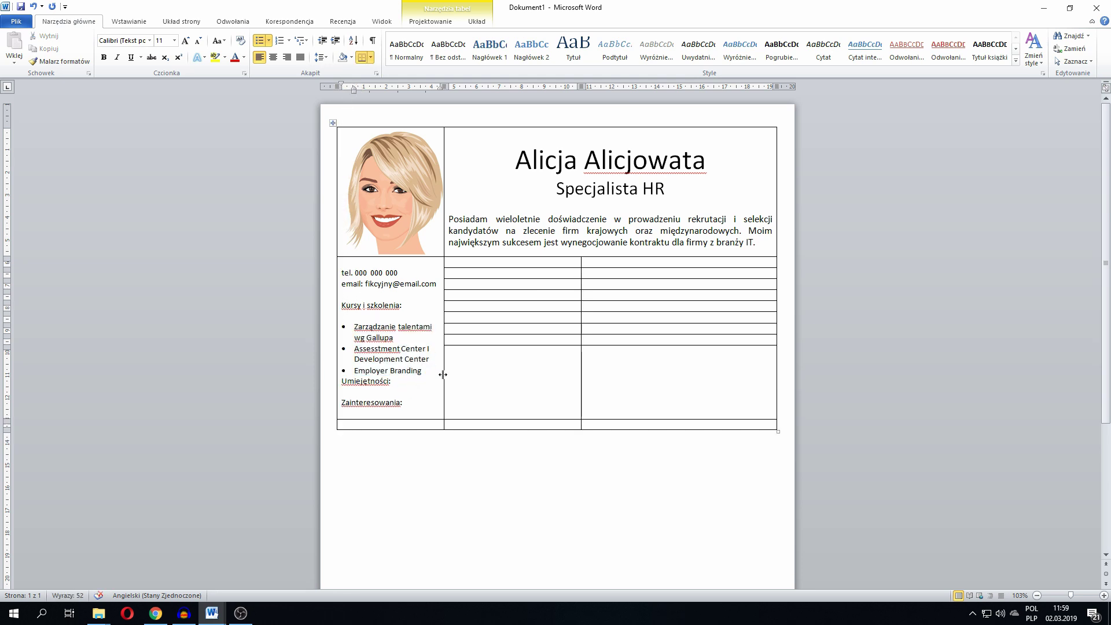
key("Return")
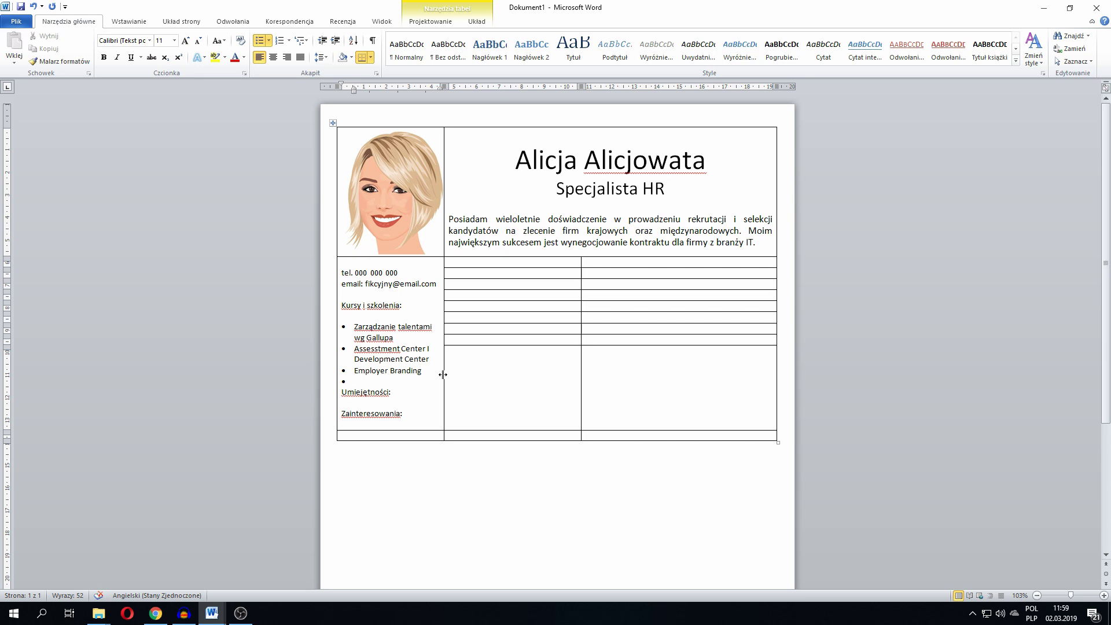
key("BackSpace")
key("BackSpace")
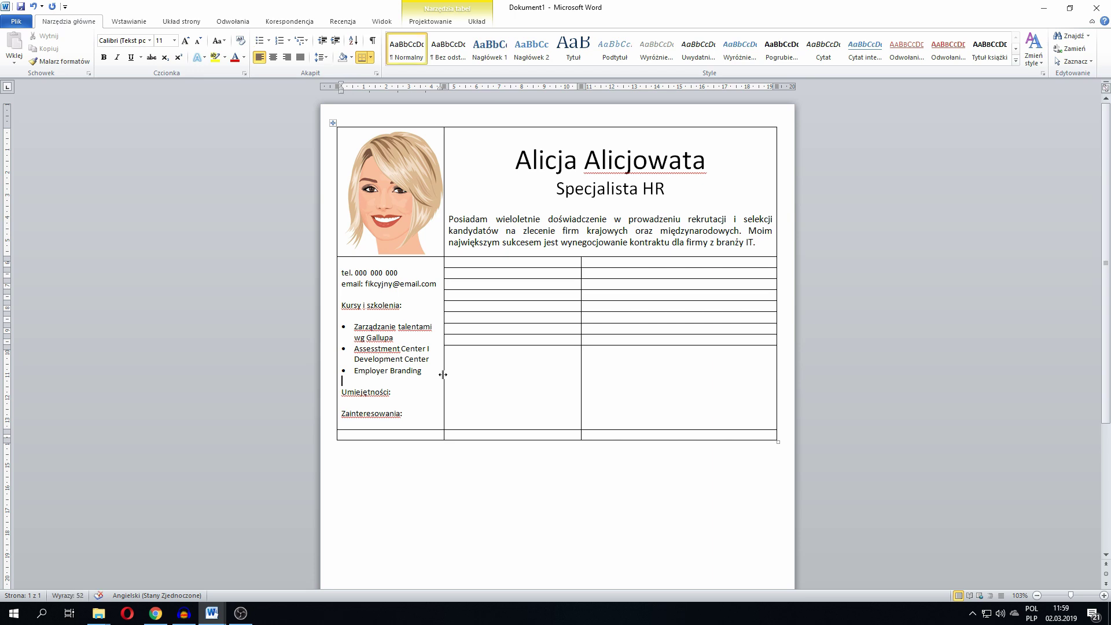
scroll(406, 336, "down", 1)
Step: Bullet five skills under Umiejętności:, from 'prawo jazdy kat. B.' to 'umiejętność pracy pod presją czasu'
scroll(407, 336, "down", 2)
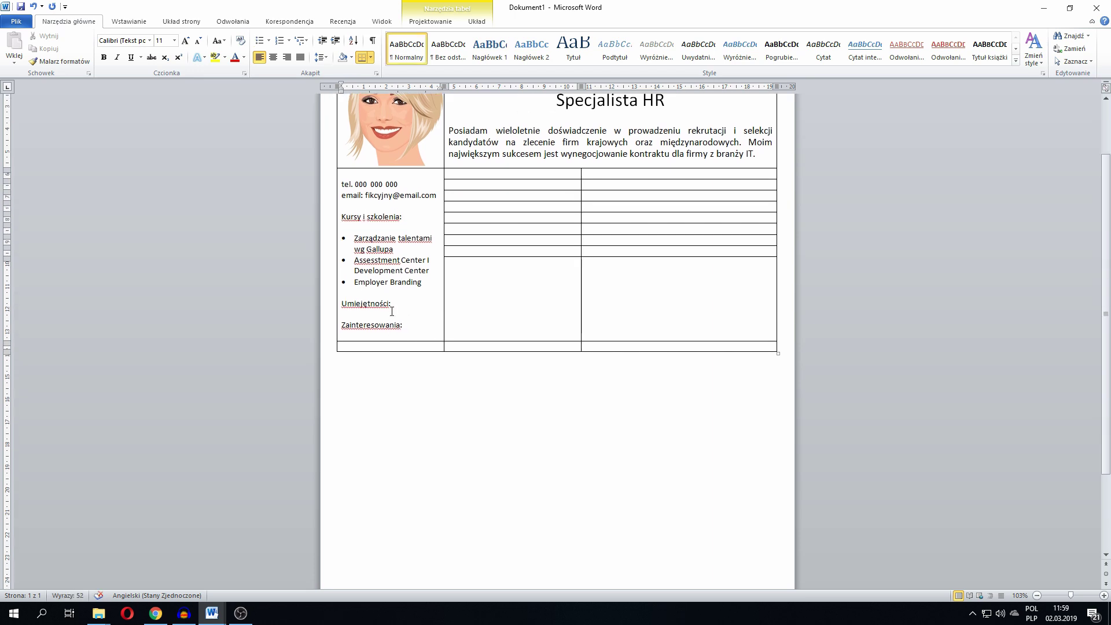
left_click(371, 319)
left_click(260, 40)
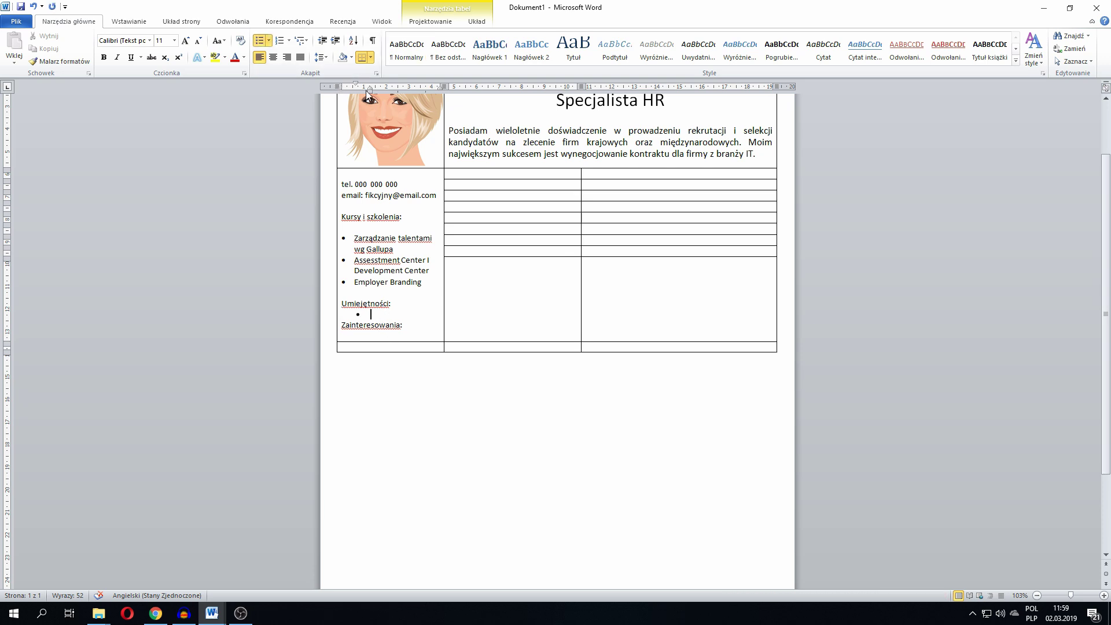
type("prawo jazdy kat. B.")
key("Return")
type("zaa")
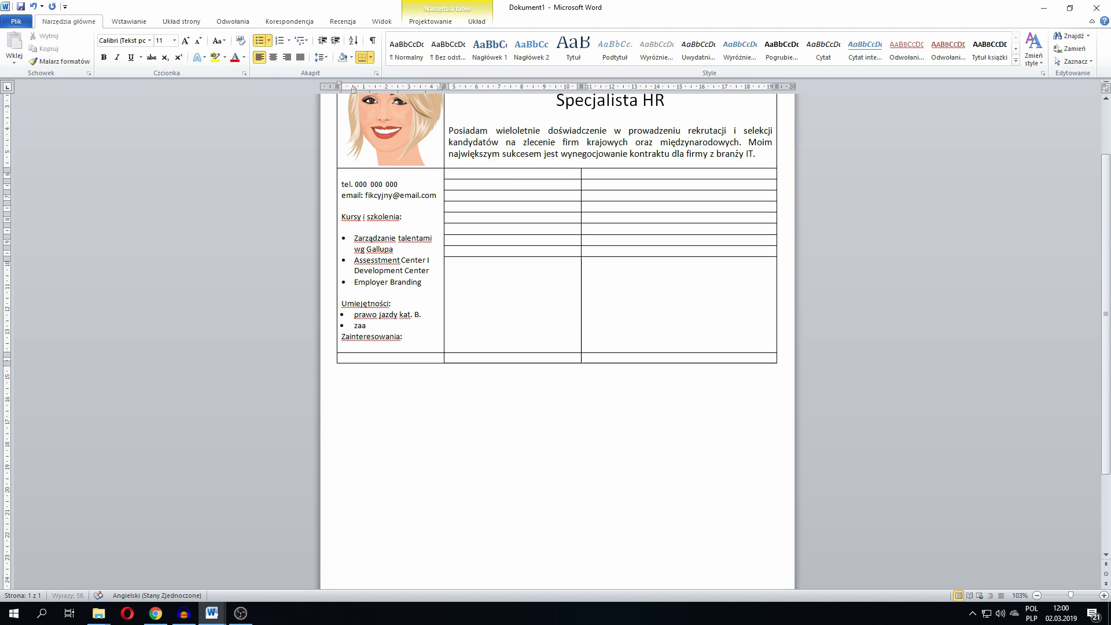
type("wansowana obsługa komputera oraz narzędzi pakietu MS Office")
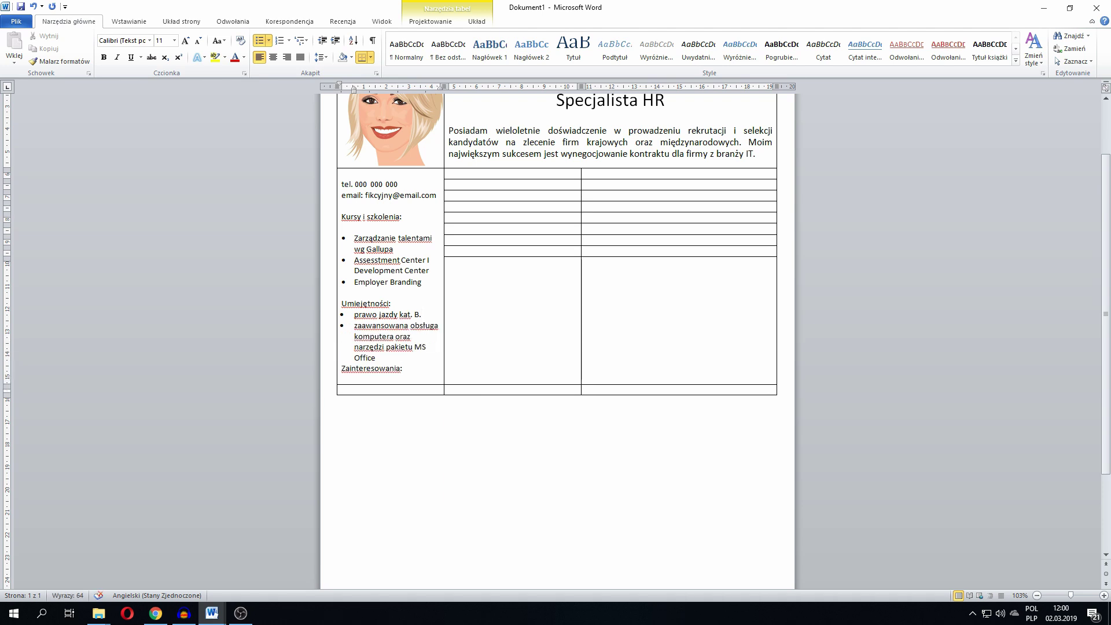
key("Return")
type("zarządzanie zasobami ludzkimi")
key("Return")
type("łatwość nawiązywania kontaktów")
key("Return")
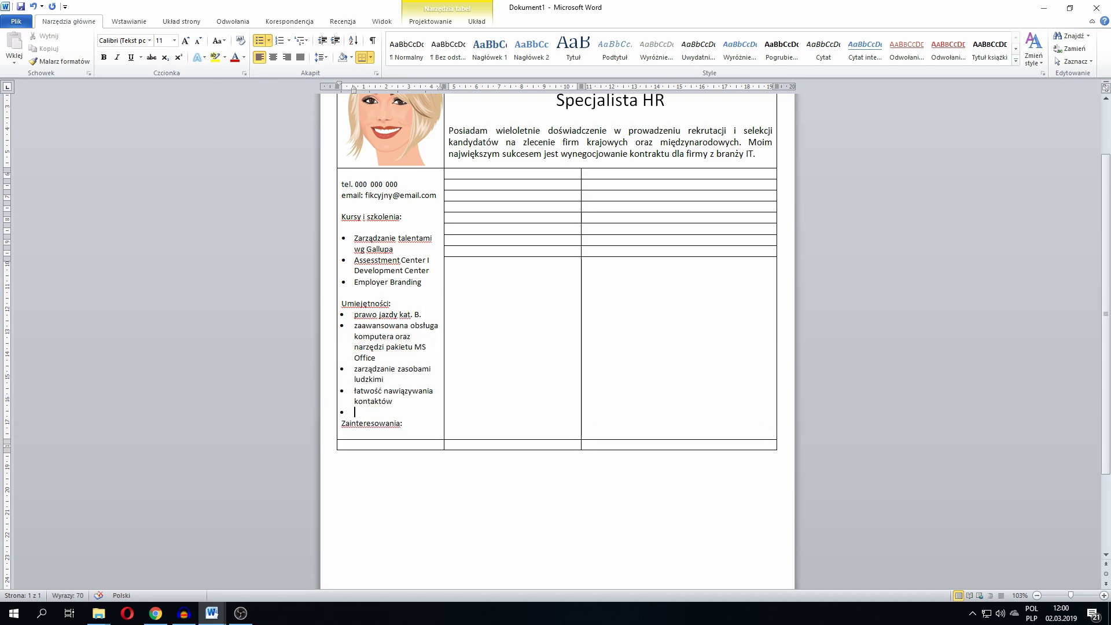
type("umiejętność pracy pod presją czasu")
key("Return")
Step: Bullet the interests 'nowoczesne sposoby prowadzenia rekrutacji', 'muzyka klasyczna, jazz' and 'podróże - Ameryka Południowa' under Zainteresowania:
key("Return")
key("Down")
key("End")
key("Return")
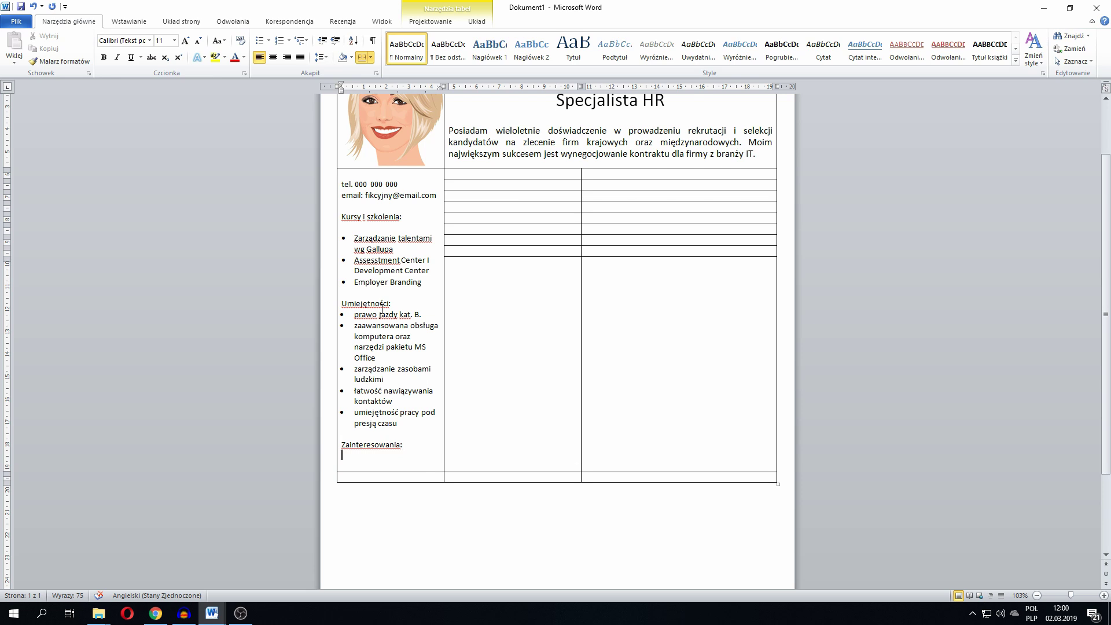
key("Return")
type("nowoczesne sposoby prowadzenia ")
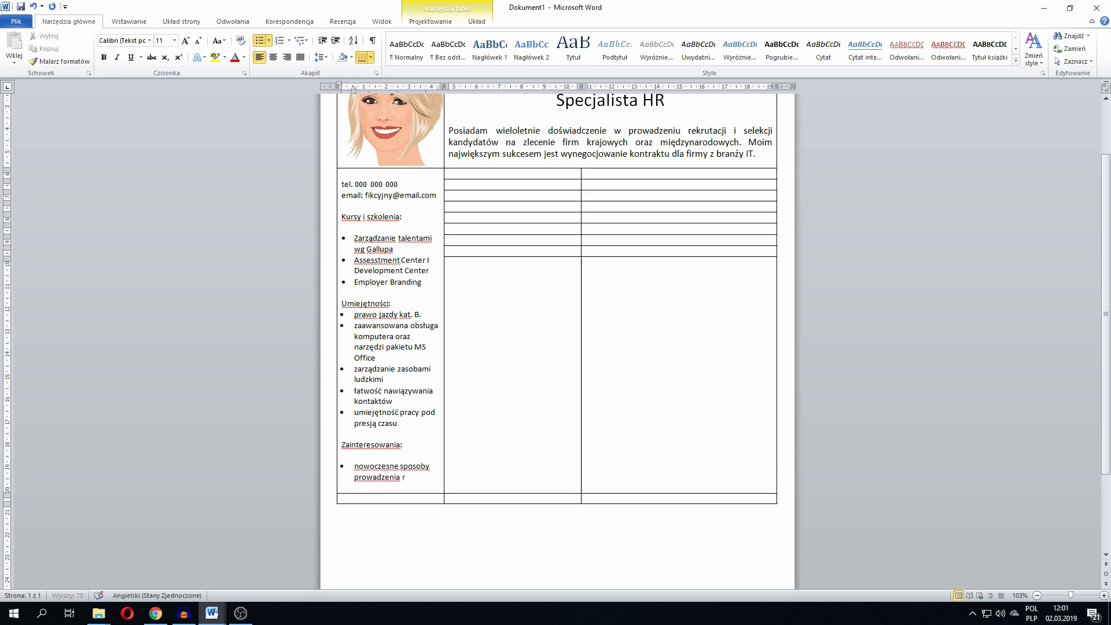
type("rekrutacji")
key("Return")
type("muzyka klasyczna, jazz")
key("Return")
type("podróże - Ameryka")
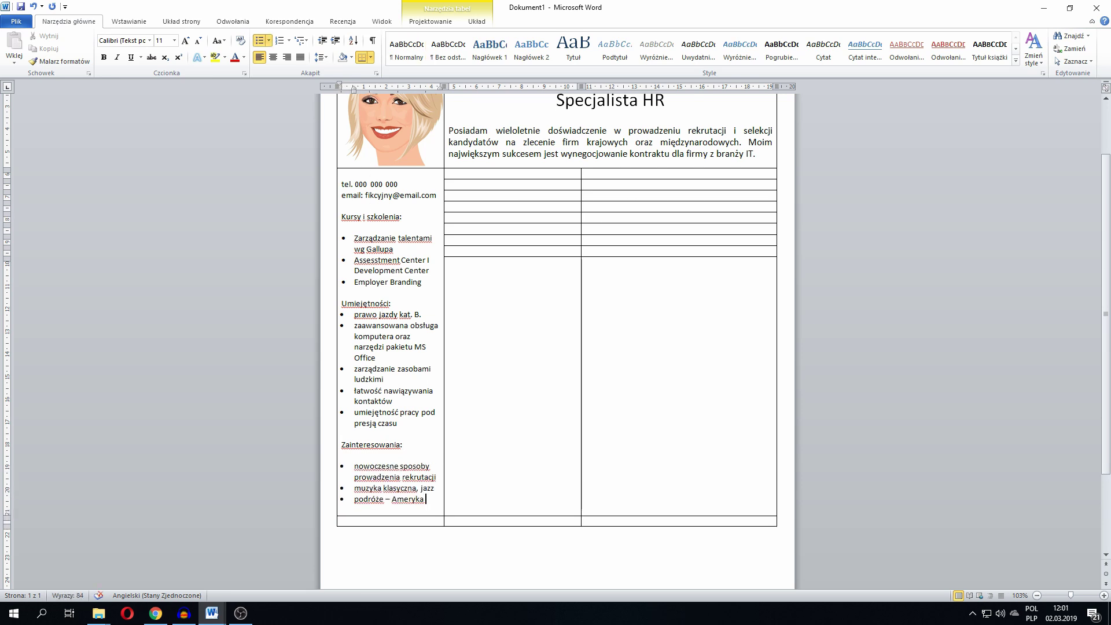
type(" Południowa")
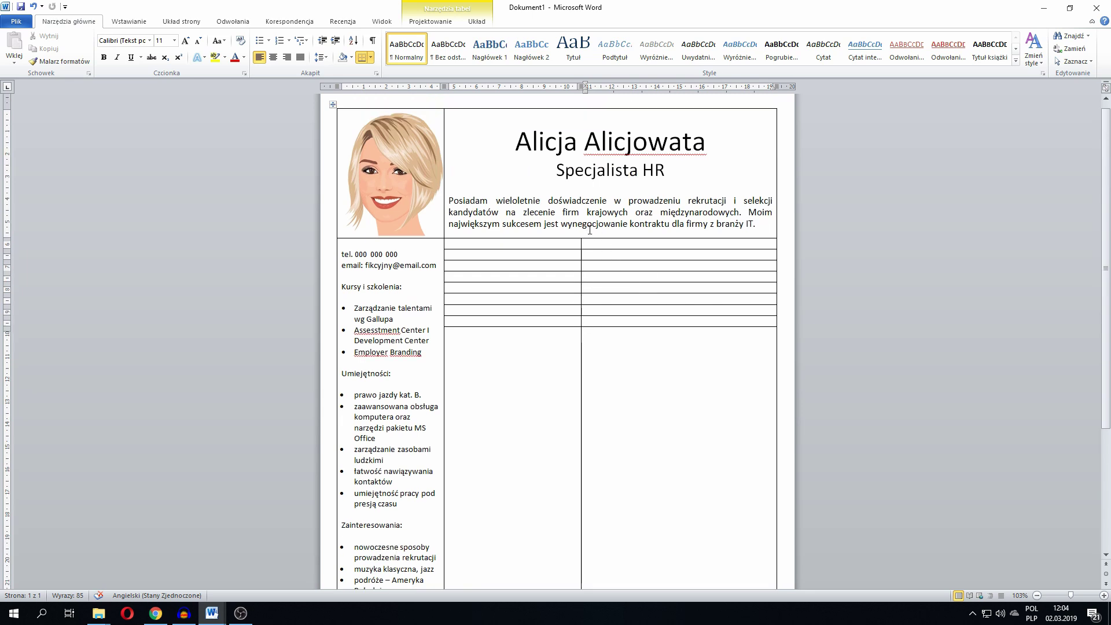
Step: Narrow the experience table's left column and merge its first row into one cell
left_click_drag(581, 244, 534, 241)
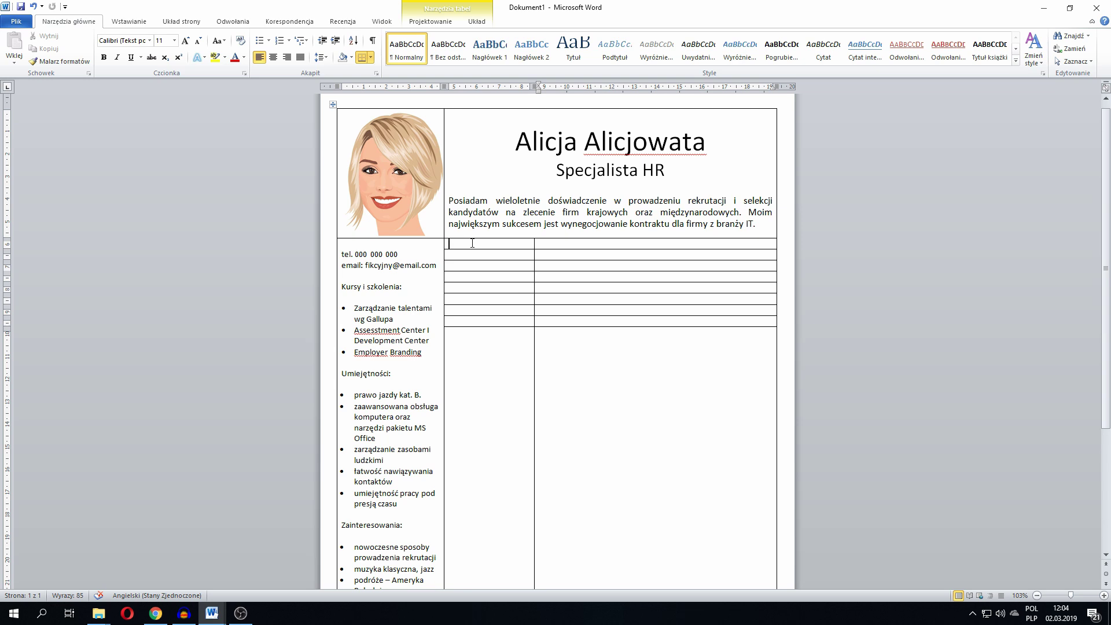
left_click_drag(523, 243, 546, 244)
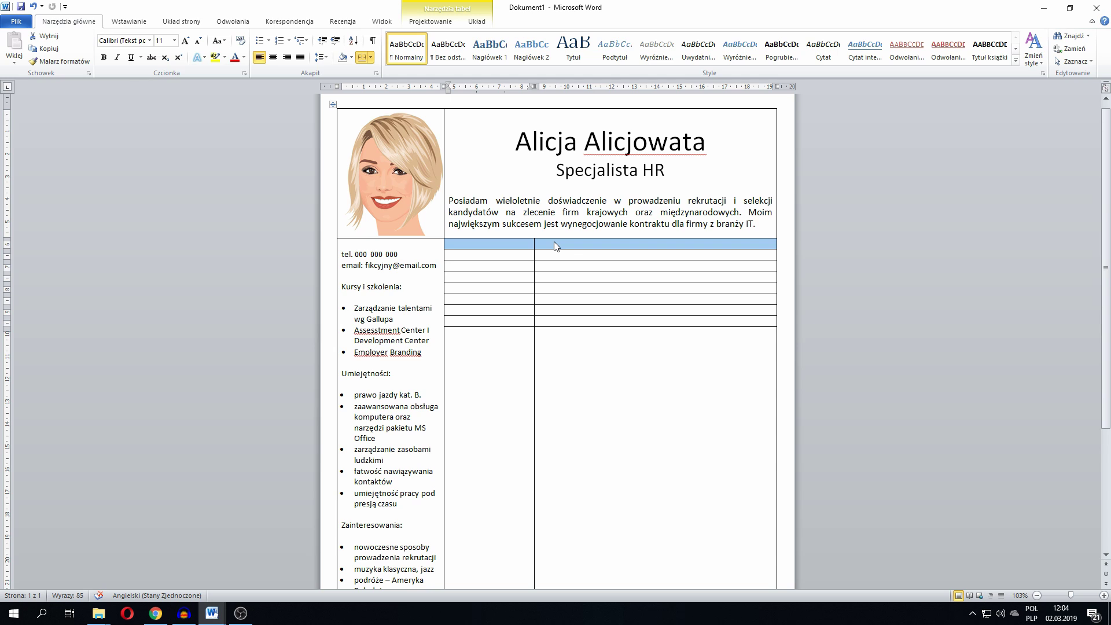
right_click(553, 243)
left_click(608, 344)
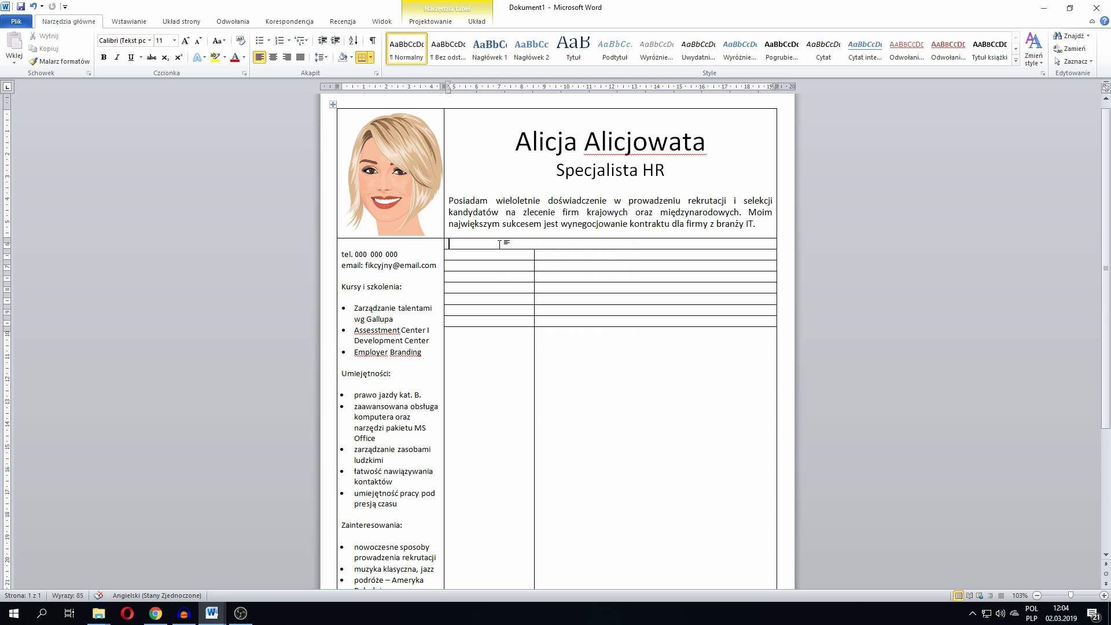
Step: Type the heading 'Doświadczenie zawodowe' in the merged row and 'od 10.2015 do obecnie' below
left_click(499, 244)
type("Doświadcze")
type("nie ")
type("zawodowe")
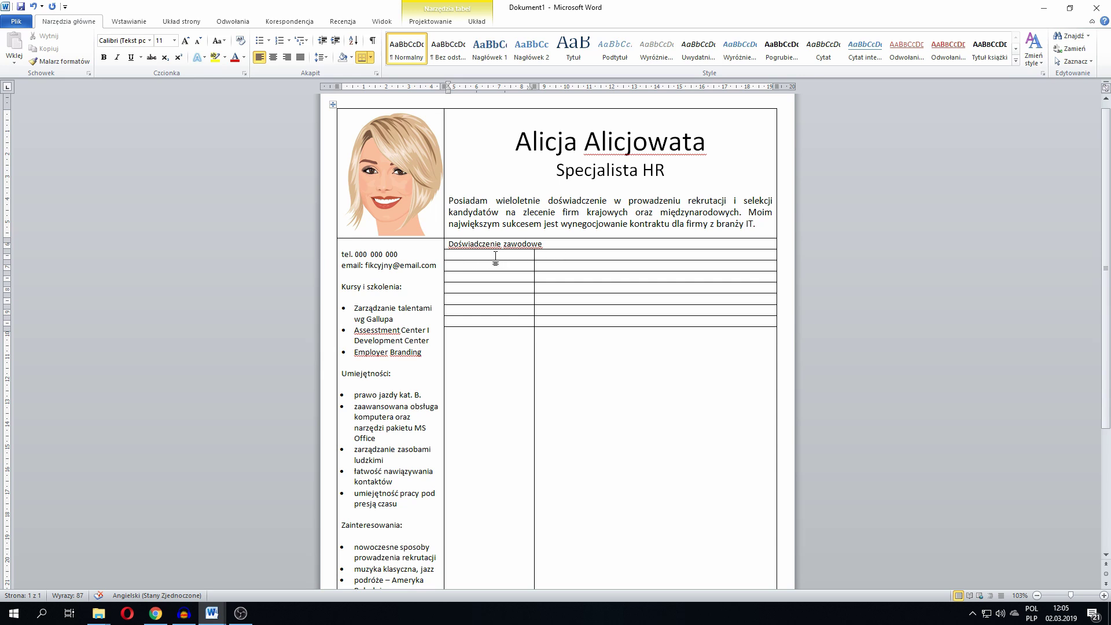
type("od 10.2015 do obecnie")
Step: Narrow the date column and type 'Omega HR - HR Manager' with a 'zakres obowiązków:' line
left_click_drag(534, 273, 495, 274)
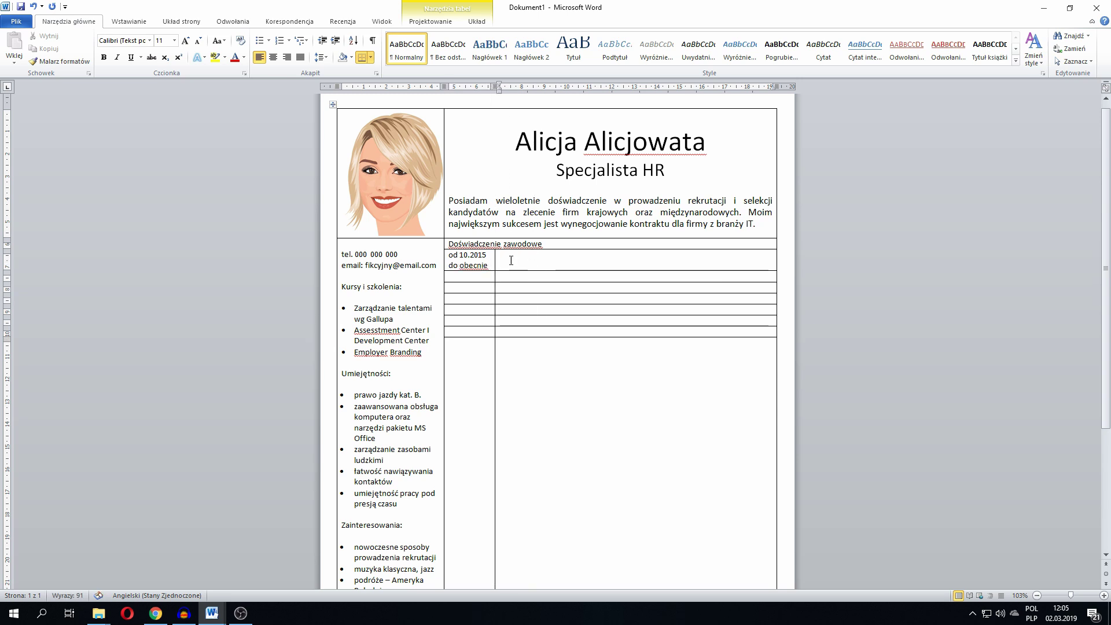
left_click(517, 260)
type("Omega HR")
type(" - H")
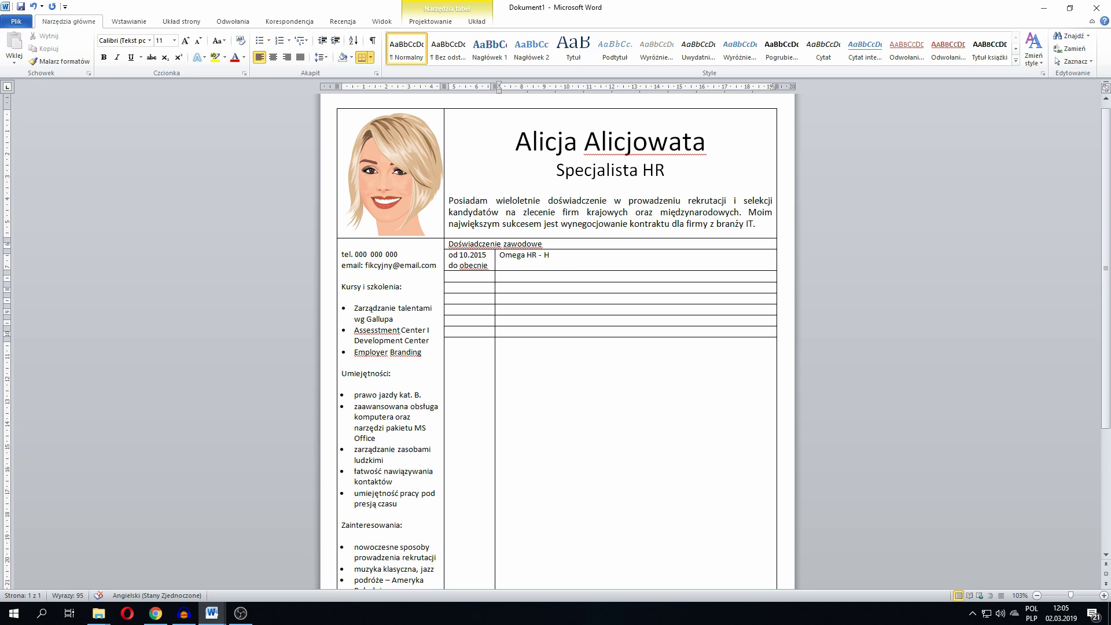
type("R Manager")
key("Return")
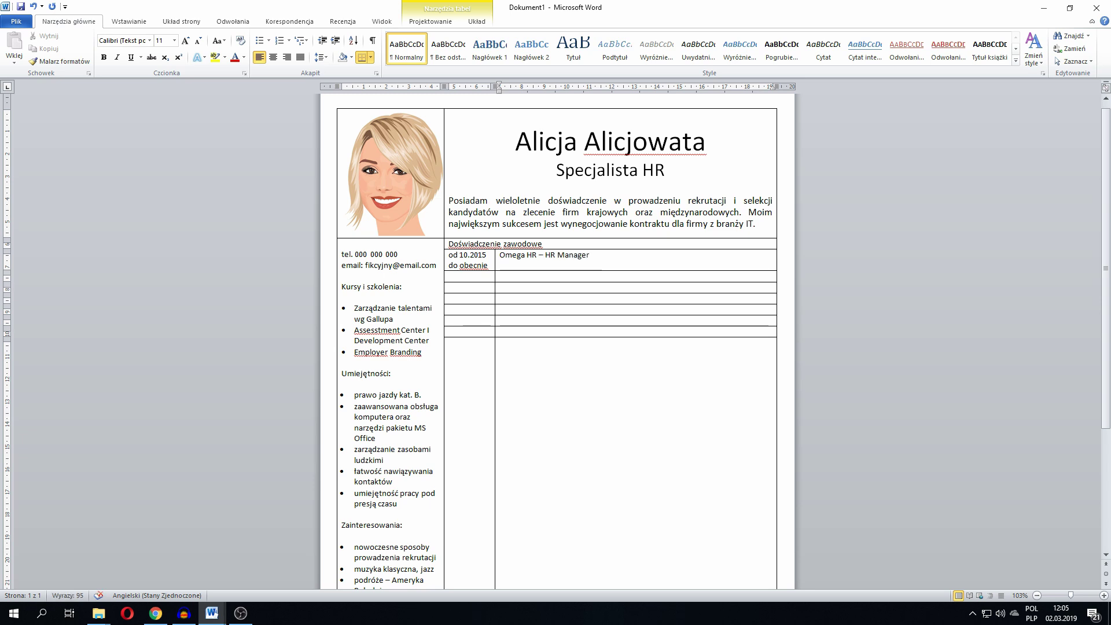
type("zakres obowi")
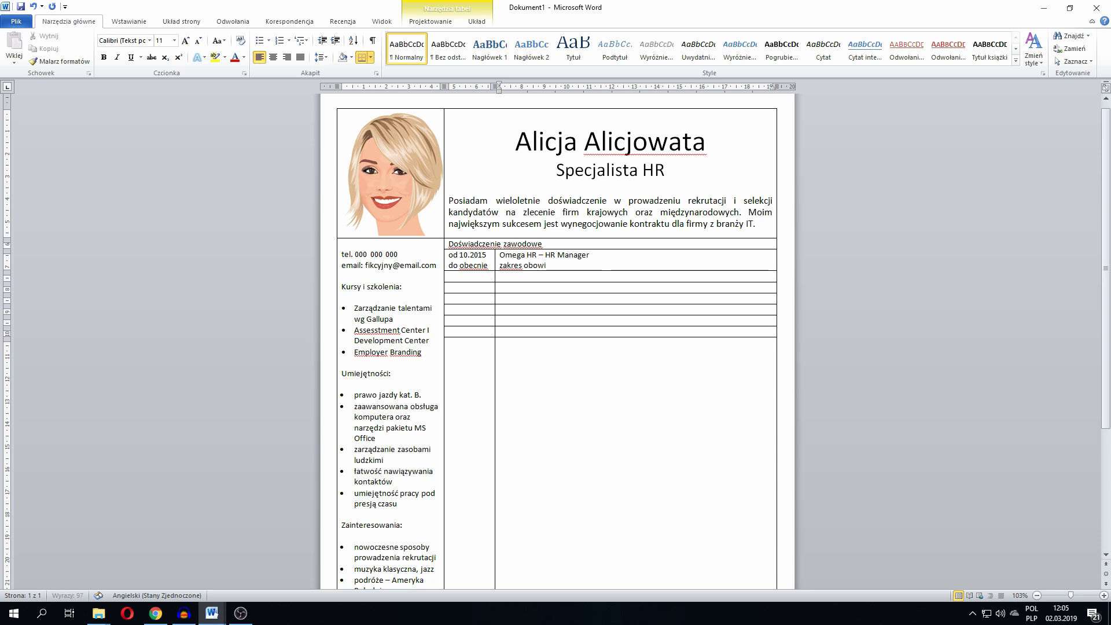
type("ązków:")
Step: Bold the Omega HR job title and underline the 'zakres obowiązków:' heading
mouse_move(596, 255)
left_mouse_down()
mouse_move(499, 255)
mouse_move(572, 265)
left_mouse_up()
left_click(104, 57)
key("ctrl+u")
key("End")
key("Return")
Step: Bullet duties such as 'prowadzenie dokumentacji pracowników', 'tworzenie raportów do ZUS' and 'praca w zespole projektowym'
left_click(259, 40)
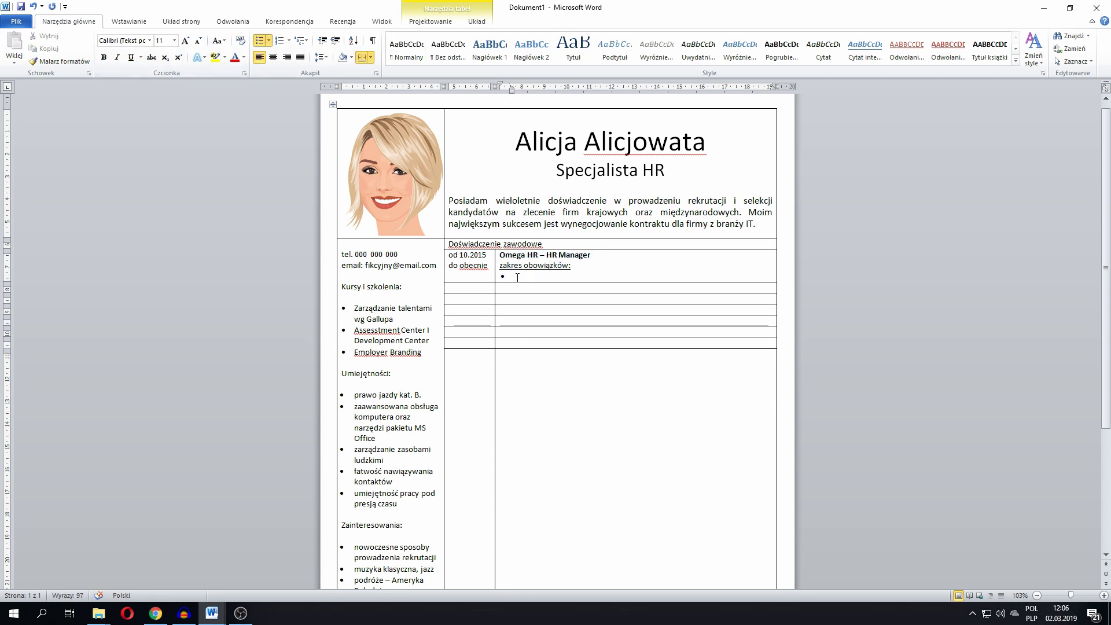
type("realizacja projektów rekrutacyjnych z obszaru księgowości, controllingu i audytu, podatków dla klienta międzynarodowego")
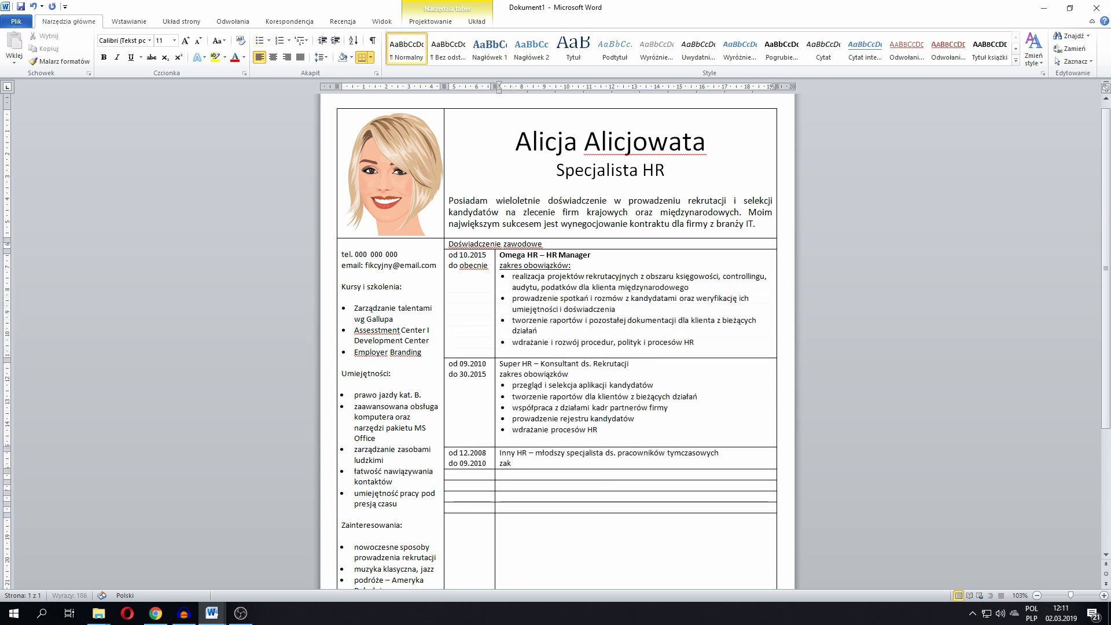
type("res obowiązków:")
key("Return")
type("prowadzenie dokumentacji pra")
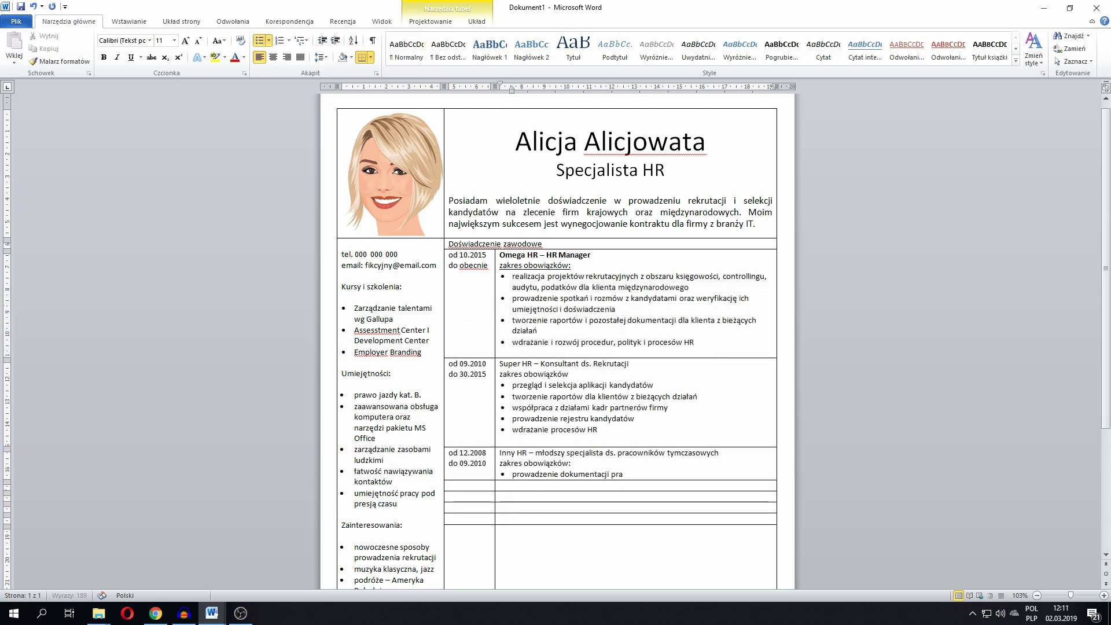
type("cowników")
key("Return")
type("tworzenie raportów do ZUS")
key("Return")
type("praca w zespole projektowym")
key("Return")
type("aktualizacja ")
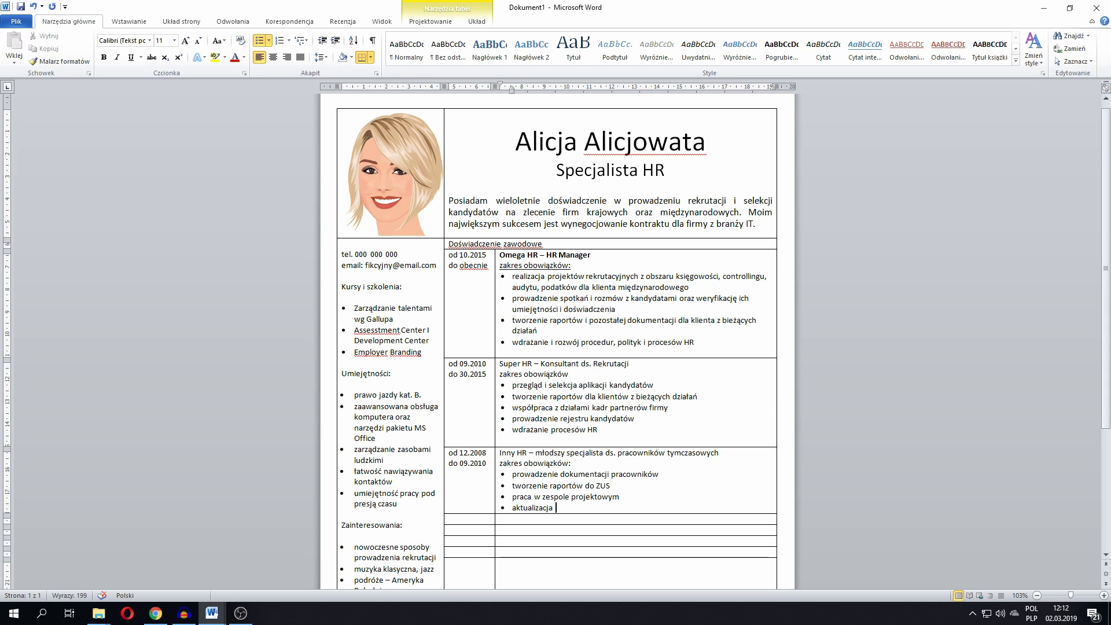
type("danych personalnych")
Step: Bold the Super HR and Inny HR job titles and underline their duty headings
key("Return")
left_click_drag(500, 363, 629, 363)
key("ctrl+b")
key("ctrl+b")
key("ctrl+u")
mouse_move(499, 452)
left_mouse_down()
mouse_move(723, 452)
mouse_move(571, 463)
left_mouse_up()
key("ctrl+u")
key("ctrl+u")
scroll(556, 347, "down", 4)
left_click_drag(637, 399, 484, 397)
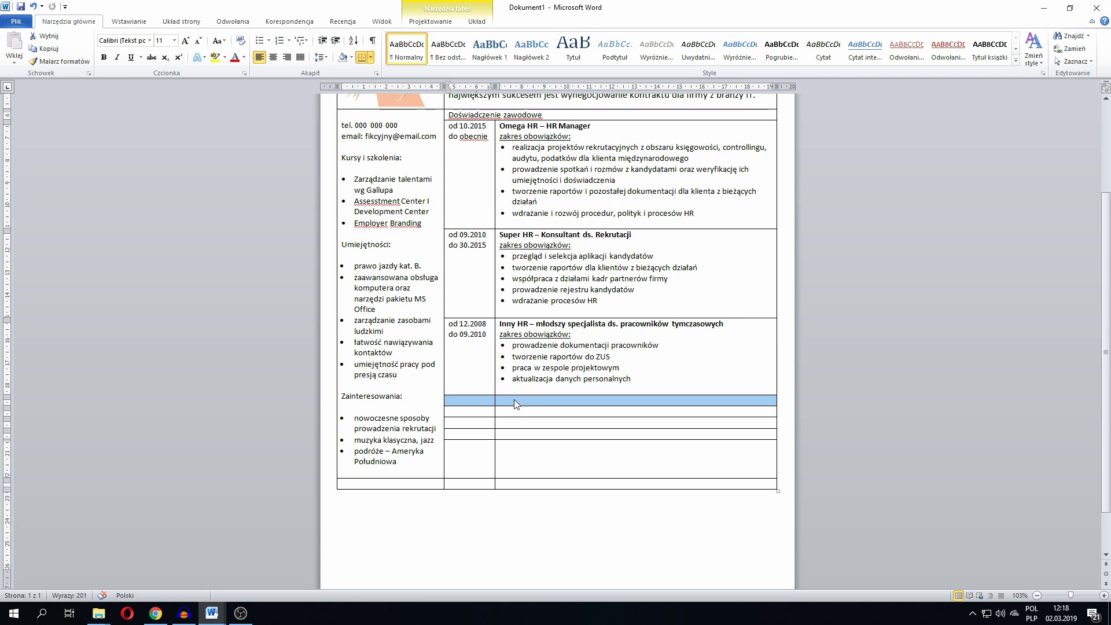
Step: Merge the empty table row into one cell and type the Wykształcenie heading
right_click(515, 400)
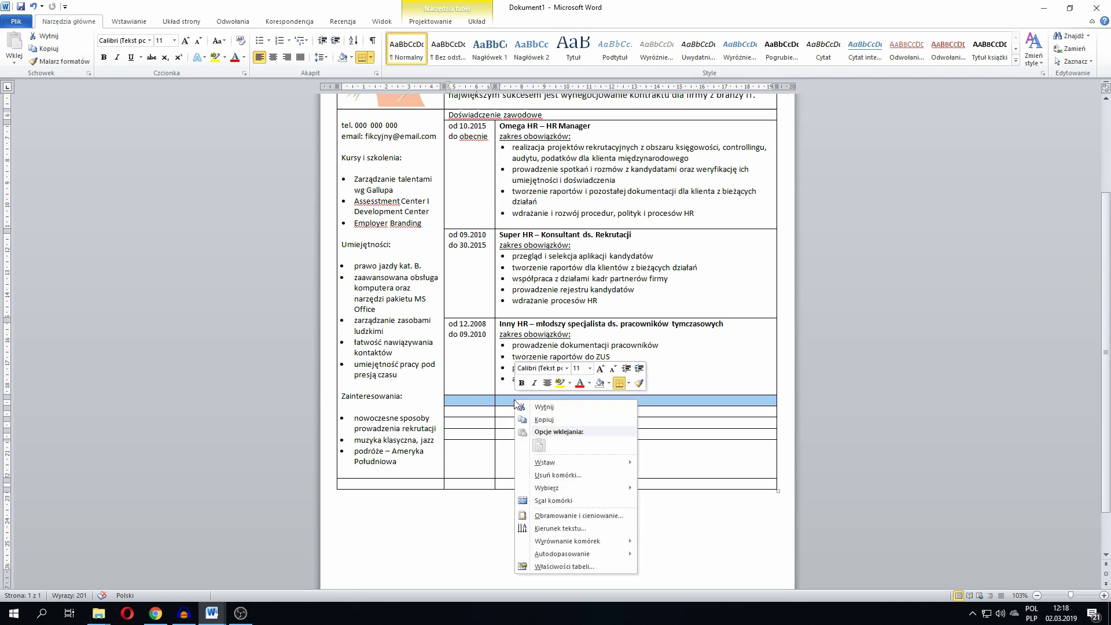
left_click(567, 505)
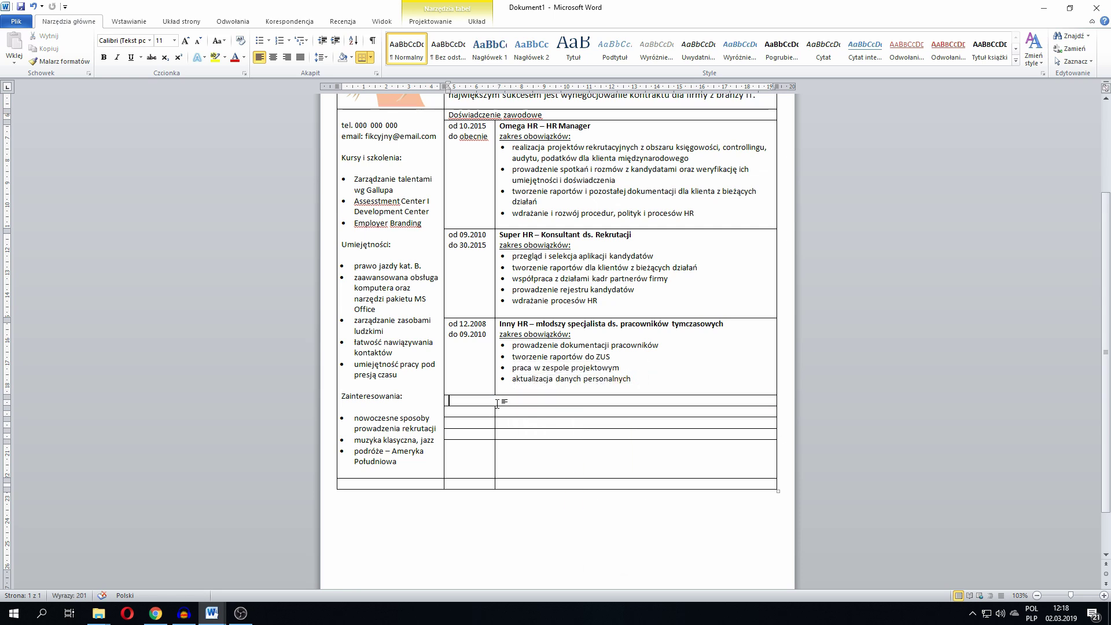
type("Wykształcenie")
Step: Add the 2008-2010 entry: Wyższa Szkoła Specjalistyczna HR, Finanse i rachunkowość, Specjalista ds. kadr i płac, studia magisterskie
left_click(470, 411)
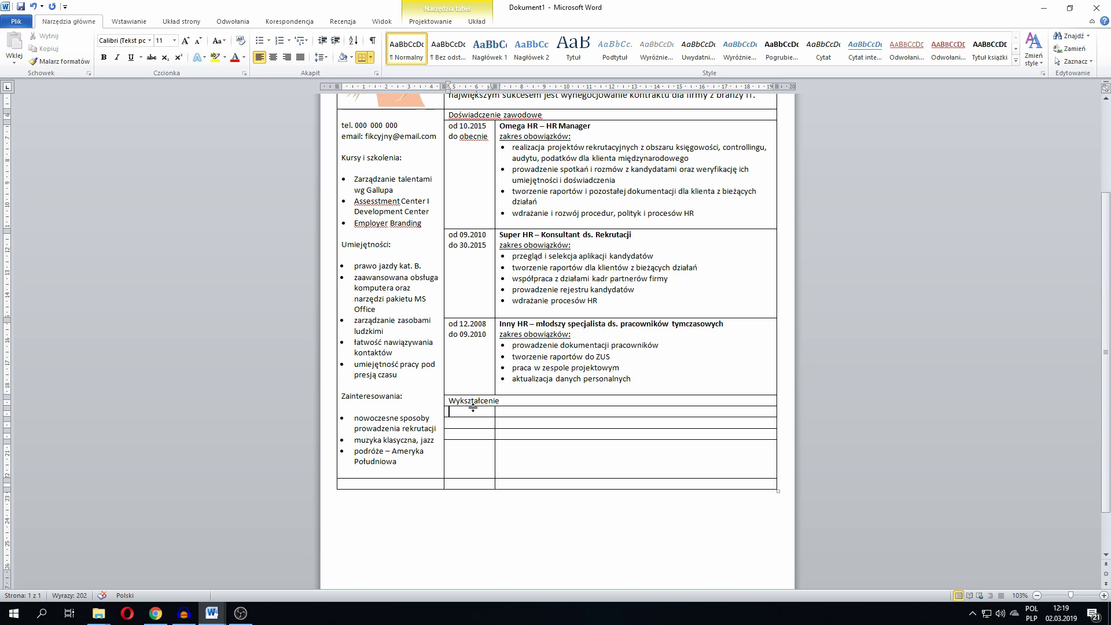
type("20")
type("08-2010")
key("Tab")
type("Wyższa Szkoła Specjalistyczna HR")
key("Return")
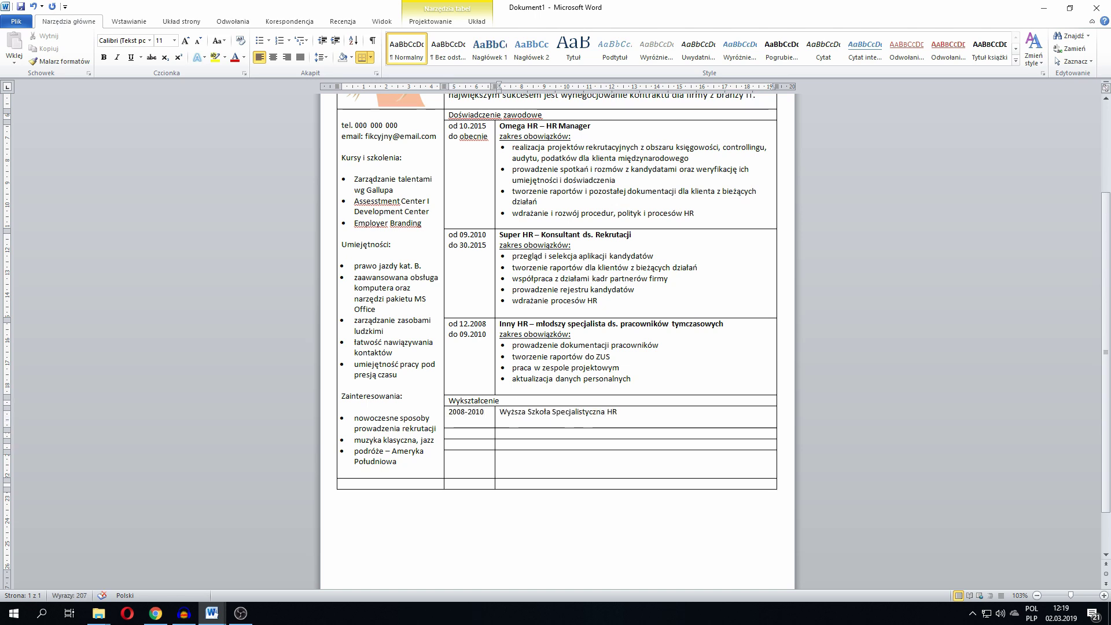
type("Finanse i rachunkowość")
key("Return")
type("Specjalista ds. kadr i płac")
key("Return")
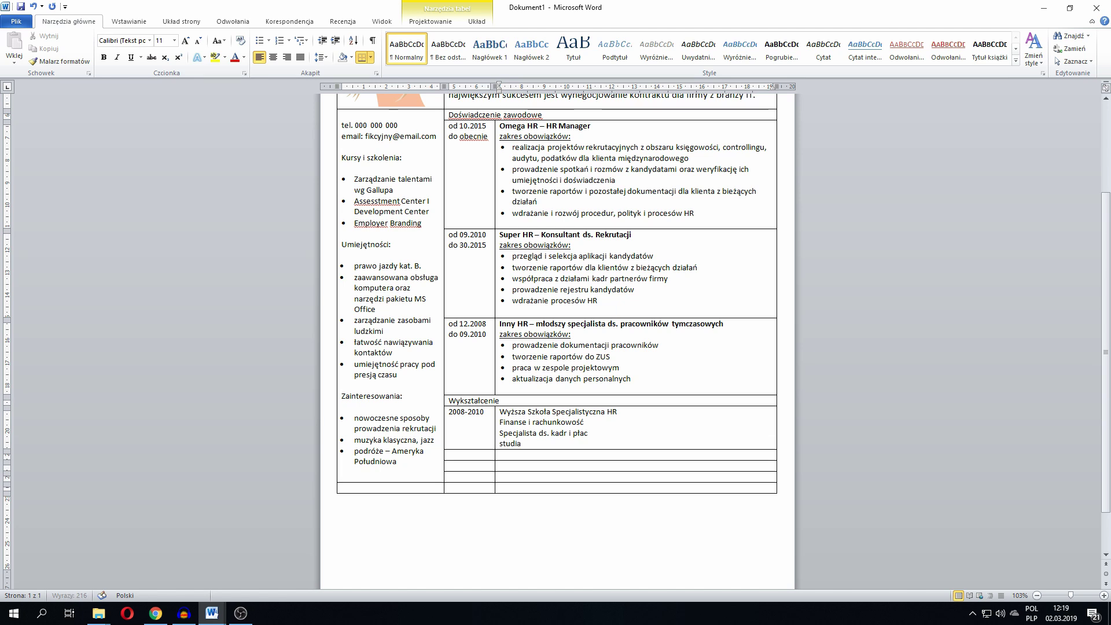
type("studia magisterskie")
Step: Add the 2005-2008 entry: Wyższa Szkoła Finansów, Psychologia, Psychologia w biznesie
key("Tab")
type("2005-2008")
key("Tab")
type("Wyższa Szkoła Fina")
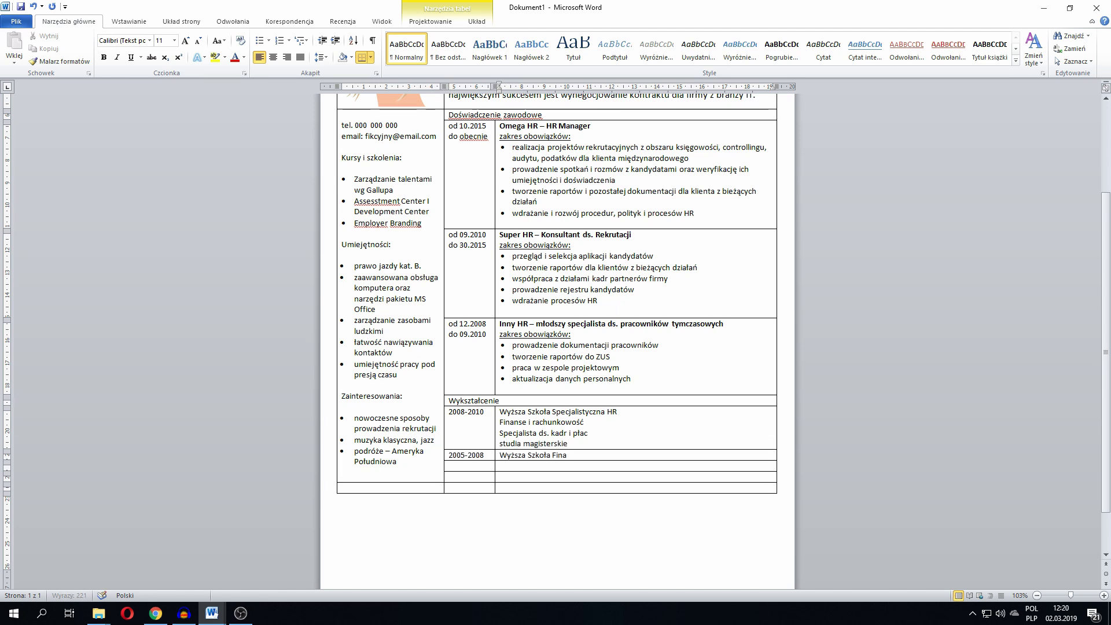
type("nsów")
key("Return")
type("Psychologia")
key("Return")
type("Psychologia w biznesie")
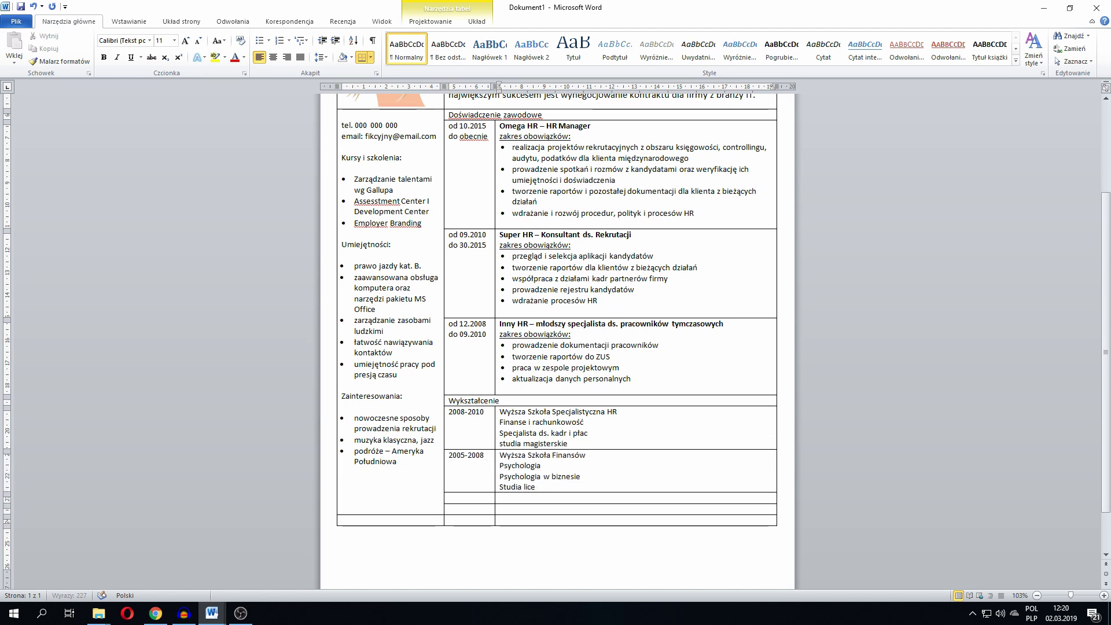
scroll(431, 310, "up", 4)
left_click(556, 221)
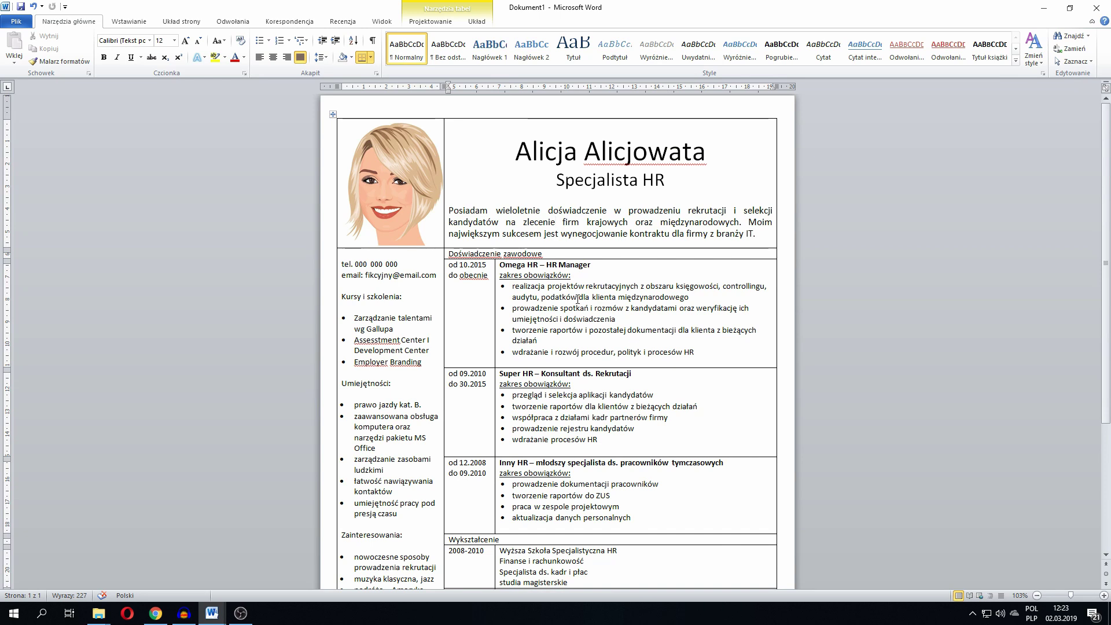
Step: Set the CV table text, down through the 2005-2008 row, to font size 12
scroll(431, 310, "down", 2)
left_click(374, 238)
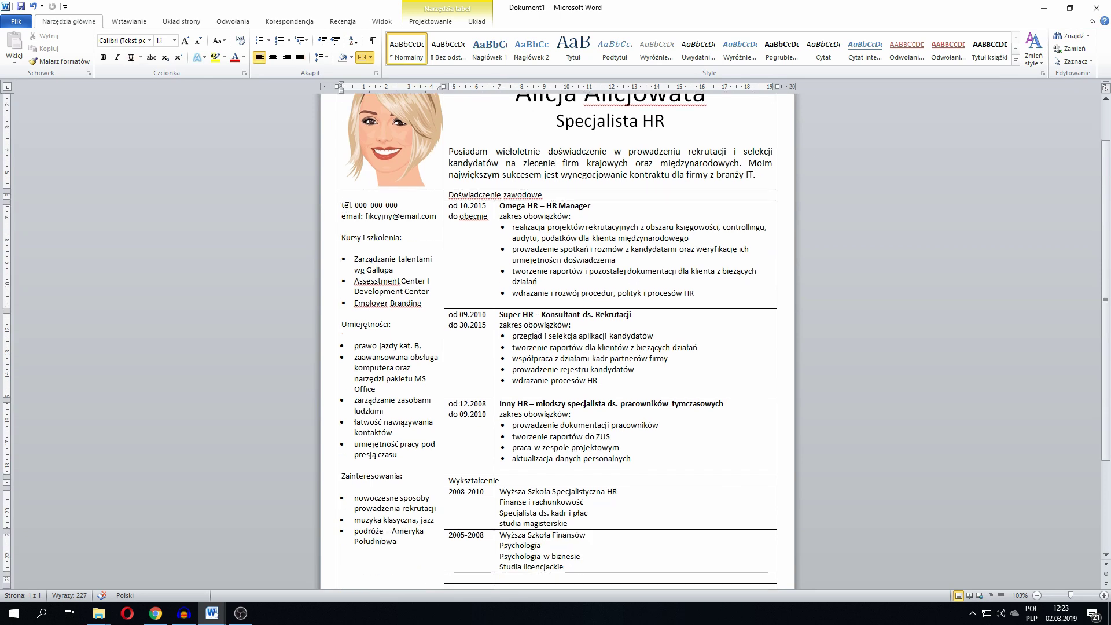
scroll(348, 207, "down", 4)
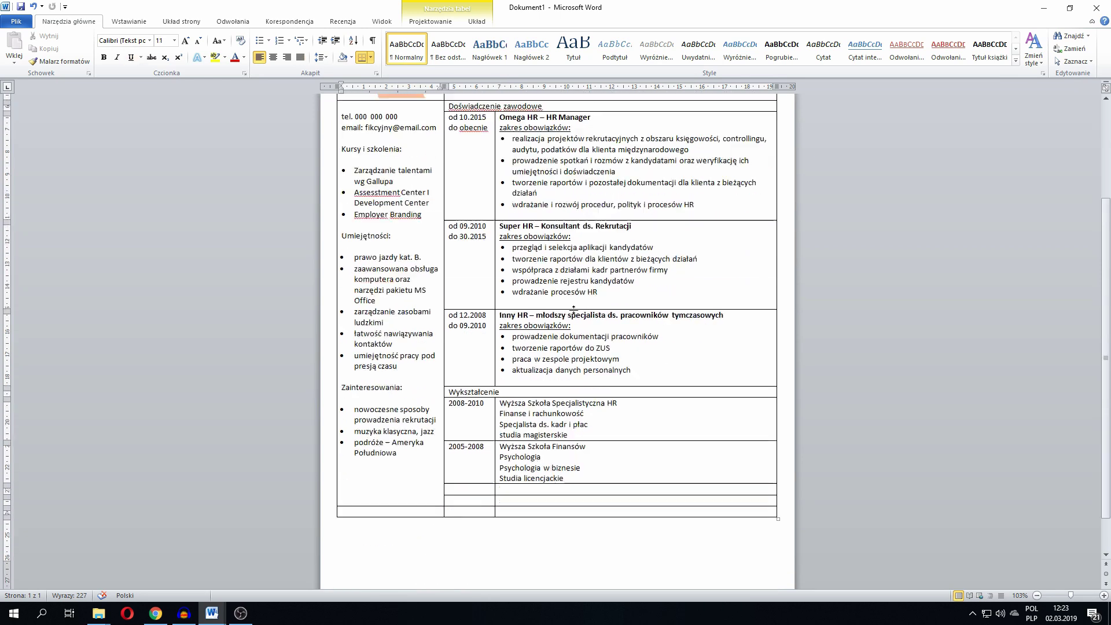
scroll(348, 168, "up", 6)
scroll(348, 168, "down", 1)
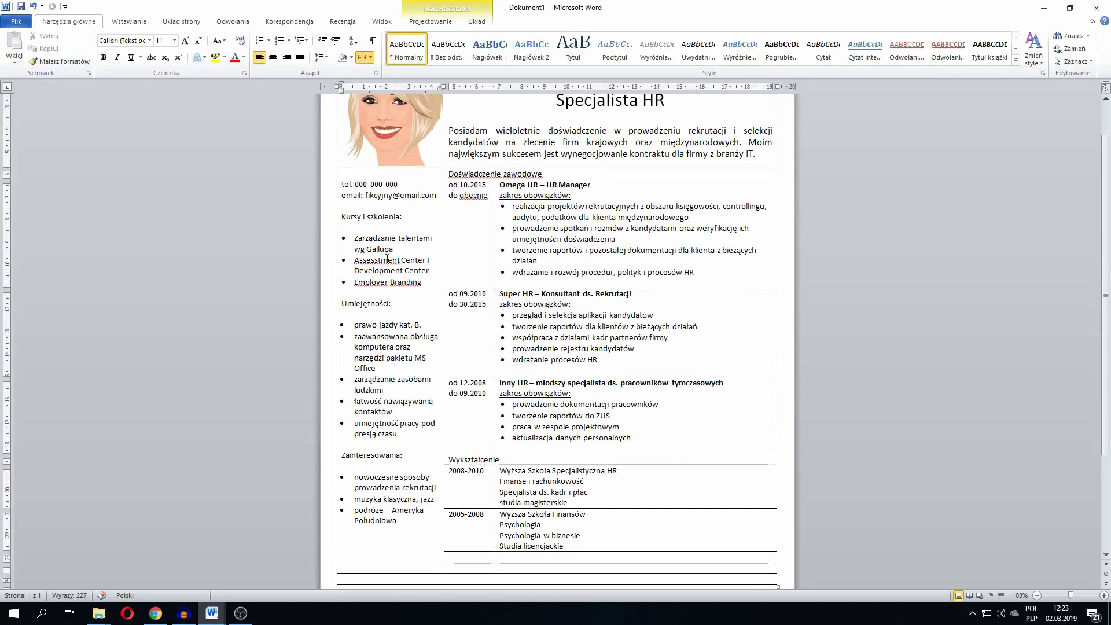
scroll(347, 168, "down", 2)
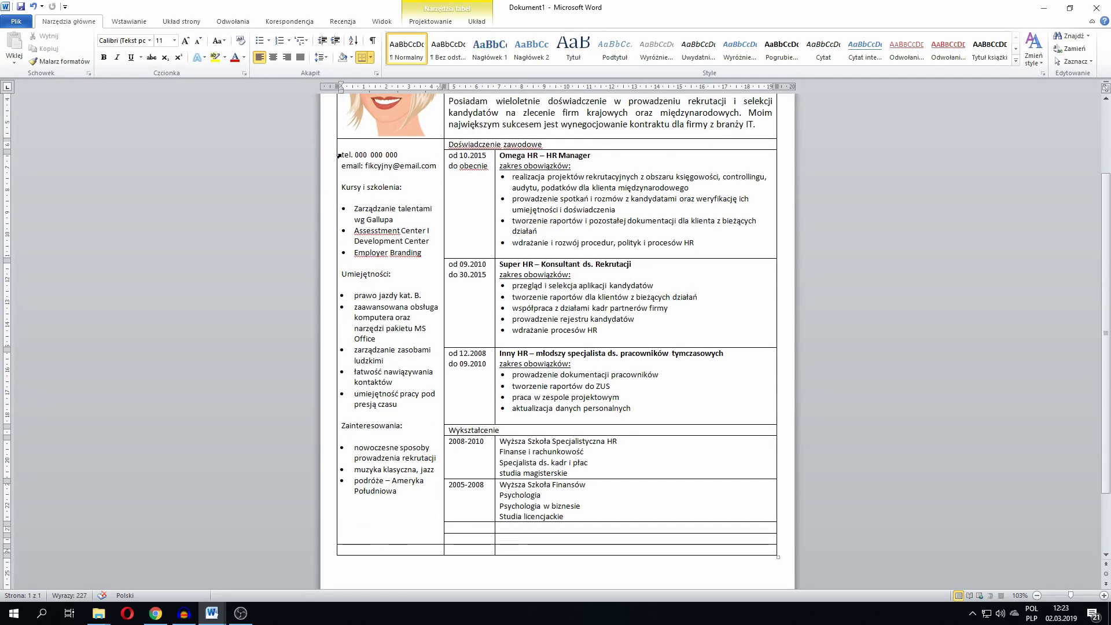
left_click_drag(342, 156, 520, 512)
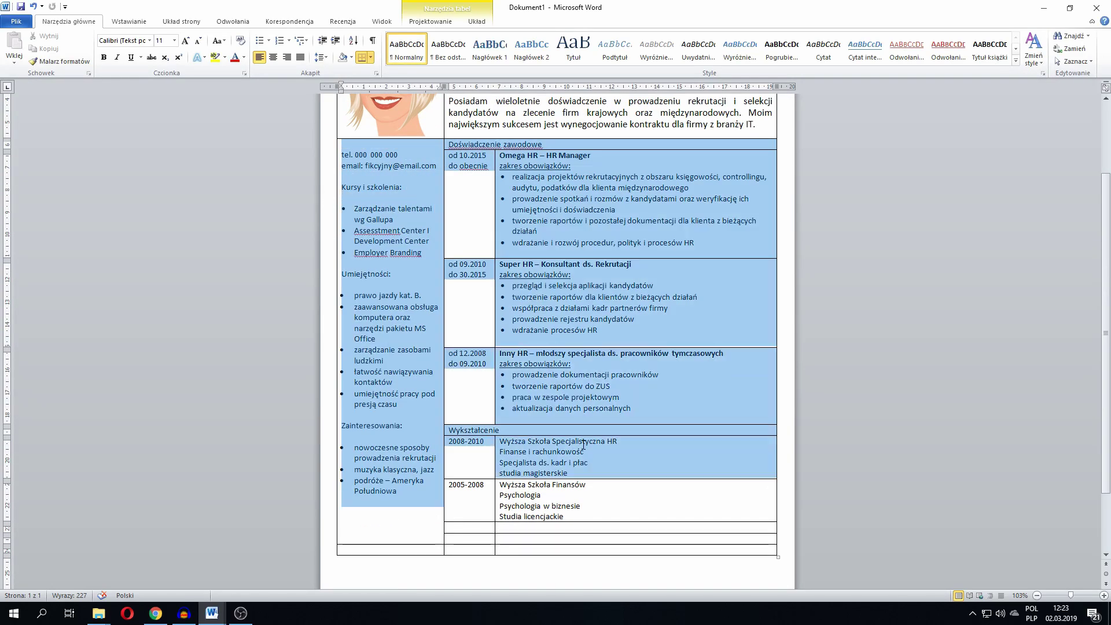
left_click(174, 41)
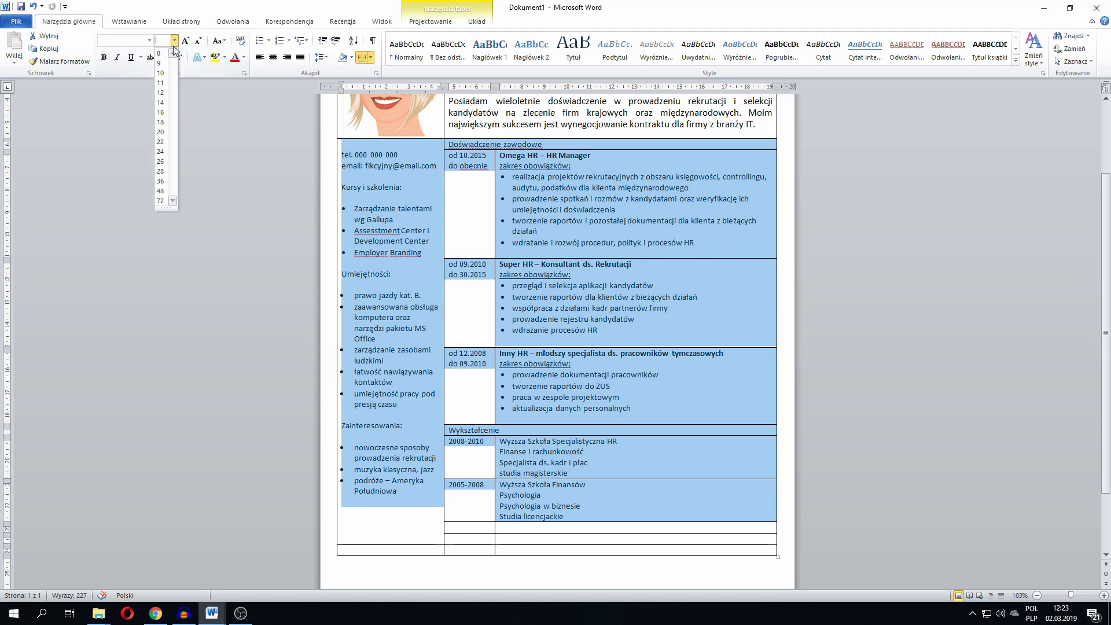
left_click(166, 95)
left_click(551, 301)
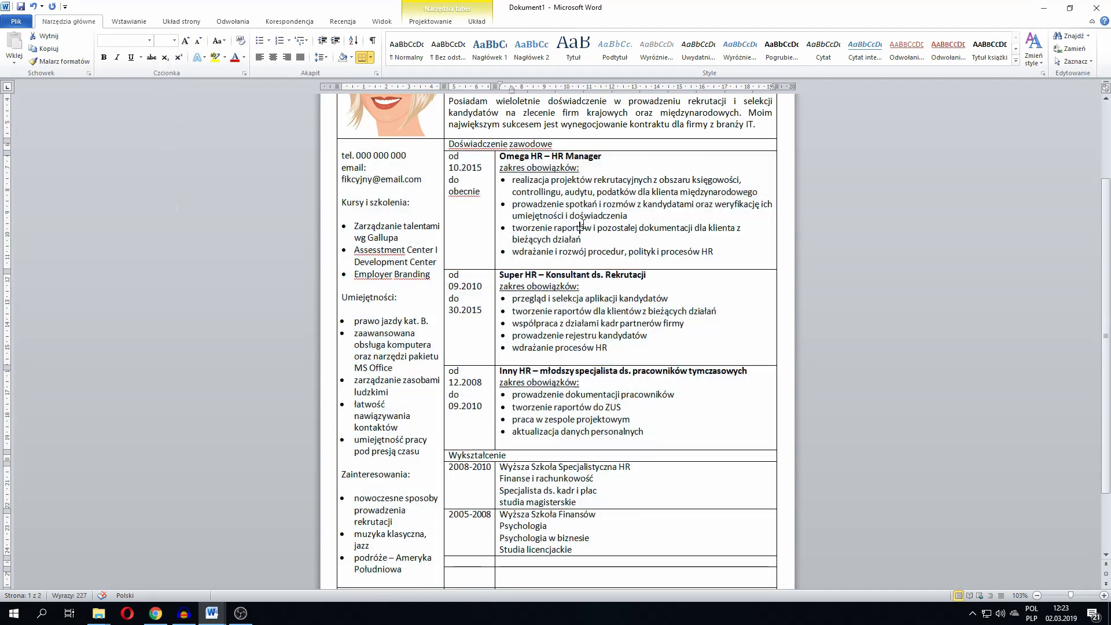
Step: Delete the empty line below Południowa in the sidebar
scroll(551, 301, "down", 3)
scroll(600, 351, "down", 3)
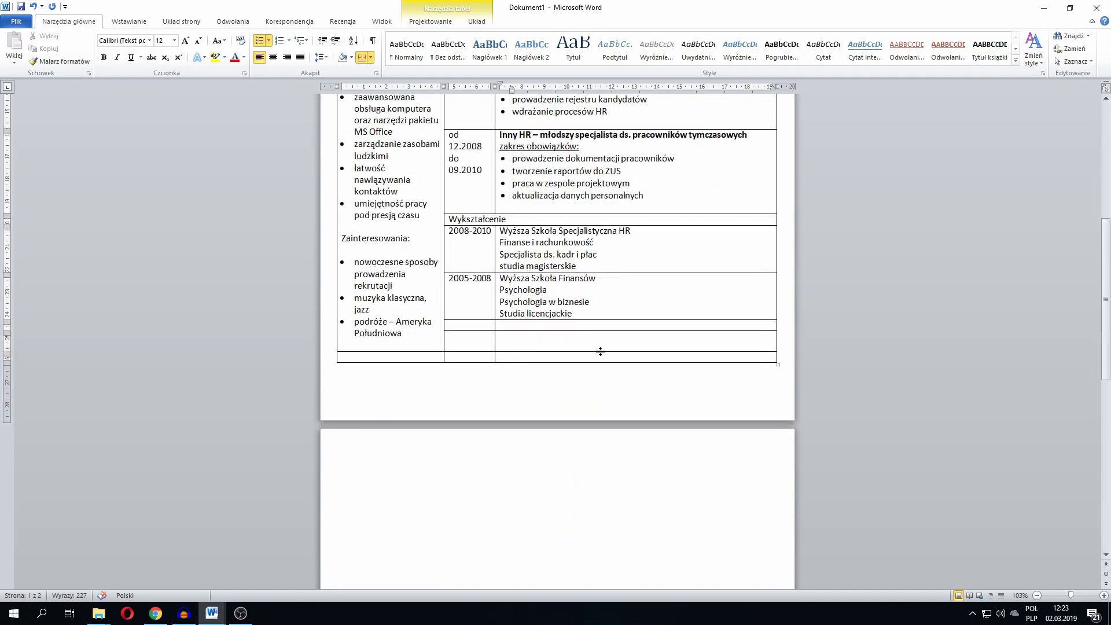
left_click(486, 405)
scroll(451, 405, "up", 2)
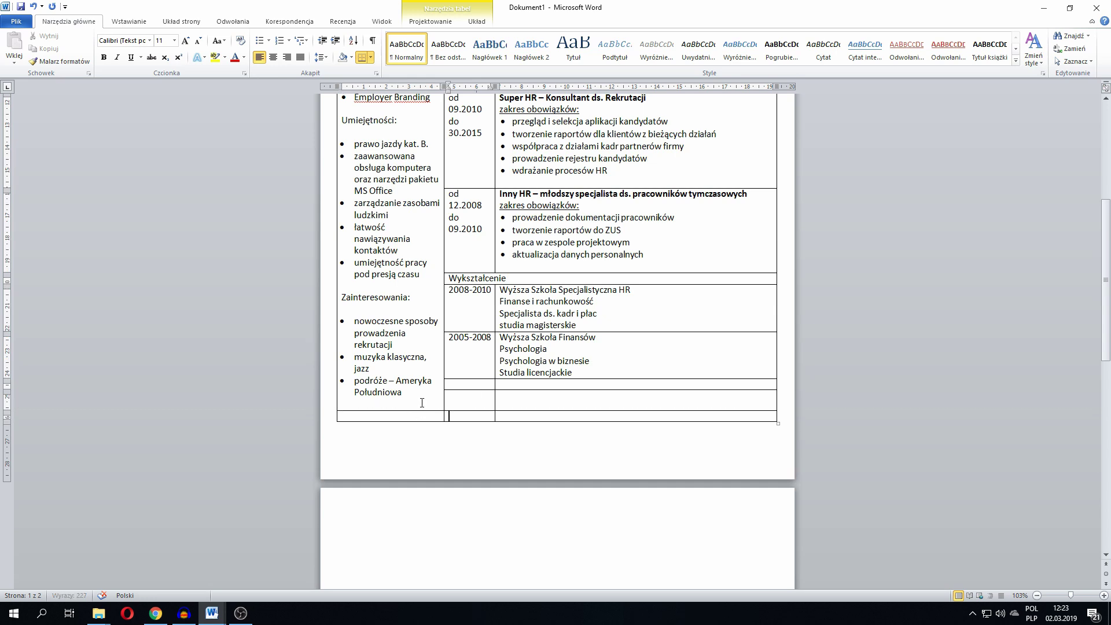
key("BackSpace")
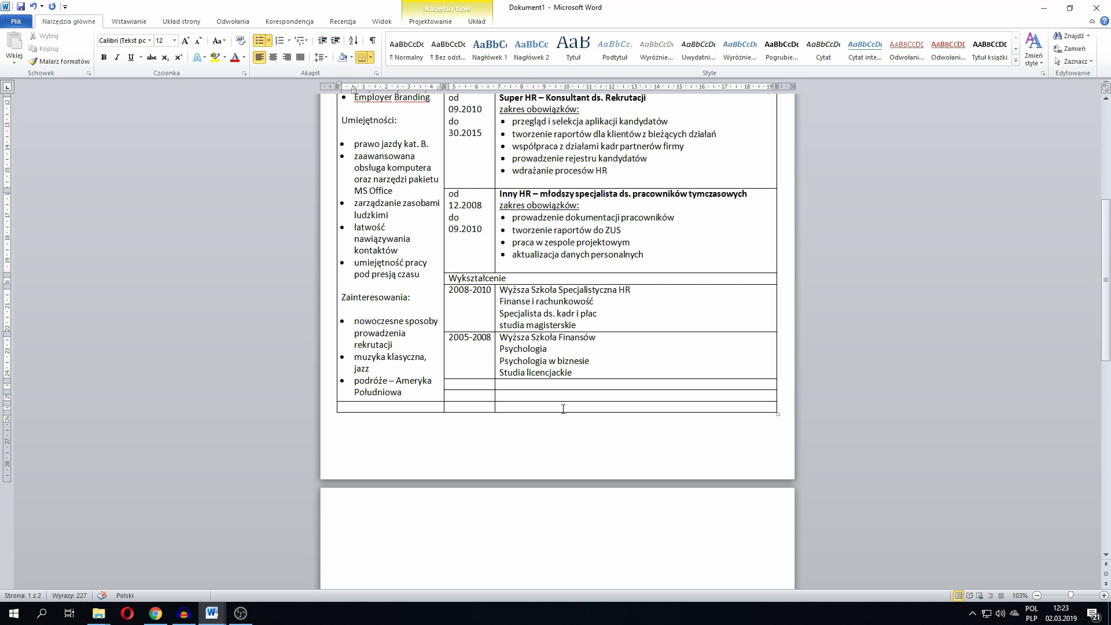
Step: Delete the blank last table row using Usuń komórki with Usuń cały wiersz
left_click_drag(535, 411, 408, 407)
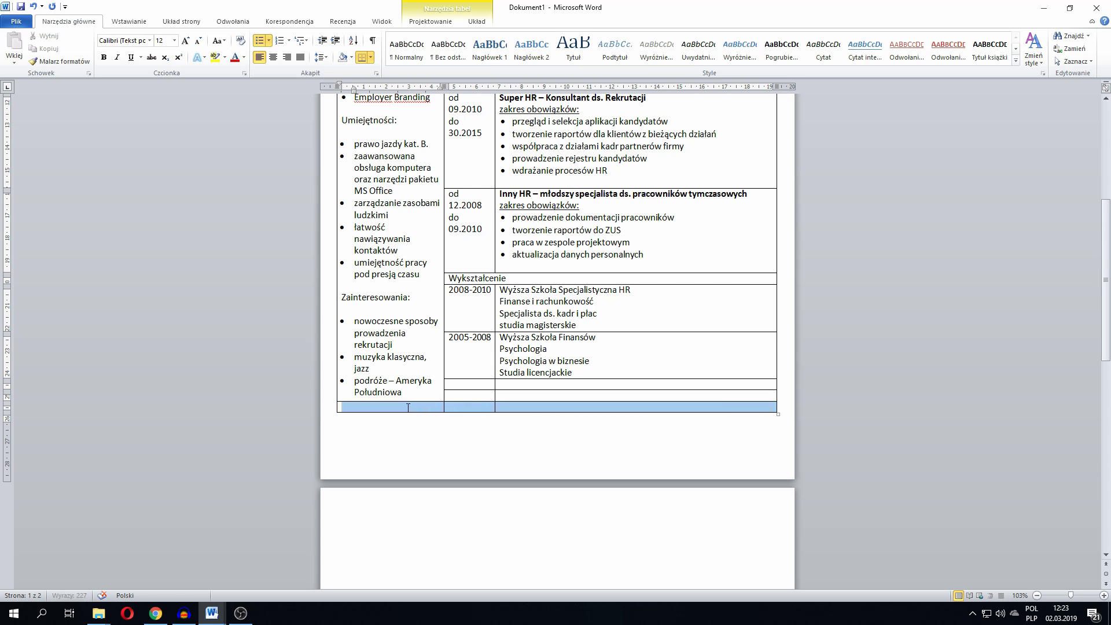
scroll(472, 423, "up", 1)
scroll(480, 452, "up", 1)
scroll(496, 464, "up", 1)
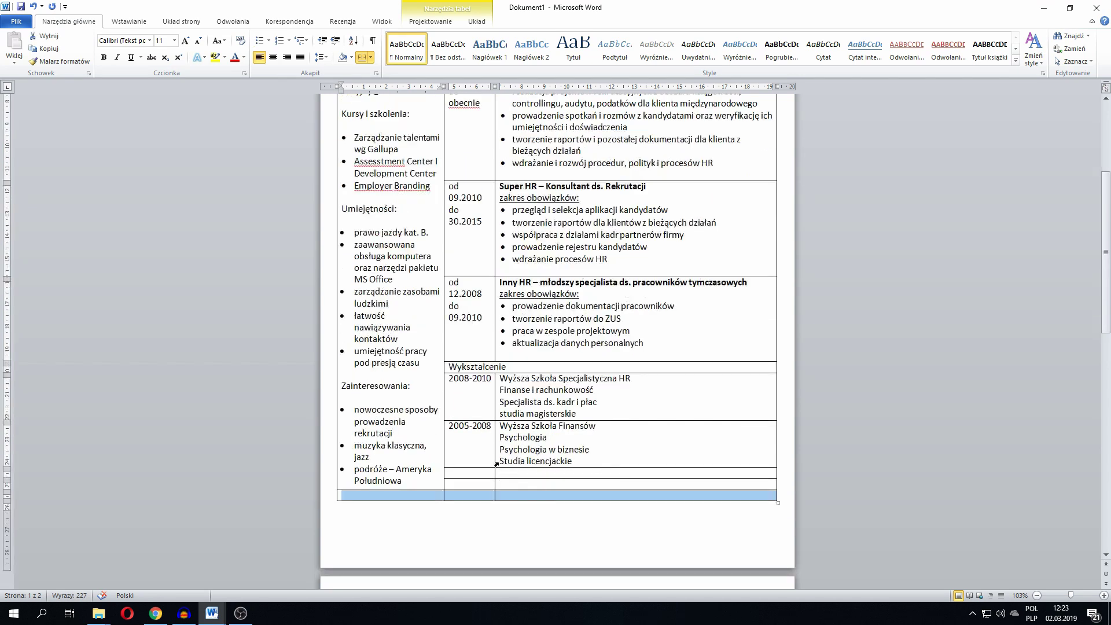
right_click(533, 497)
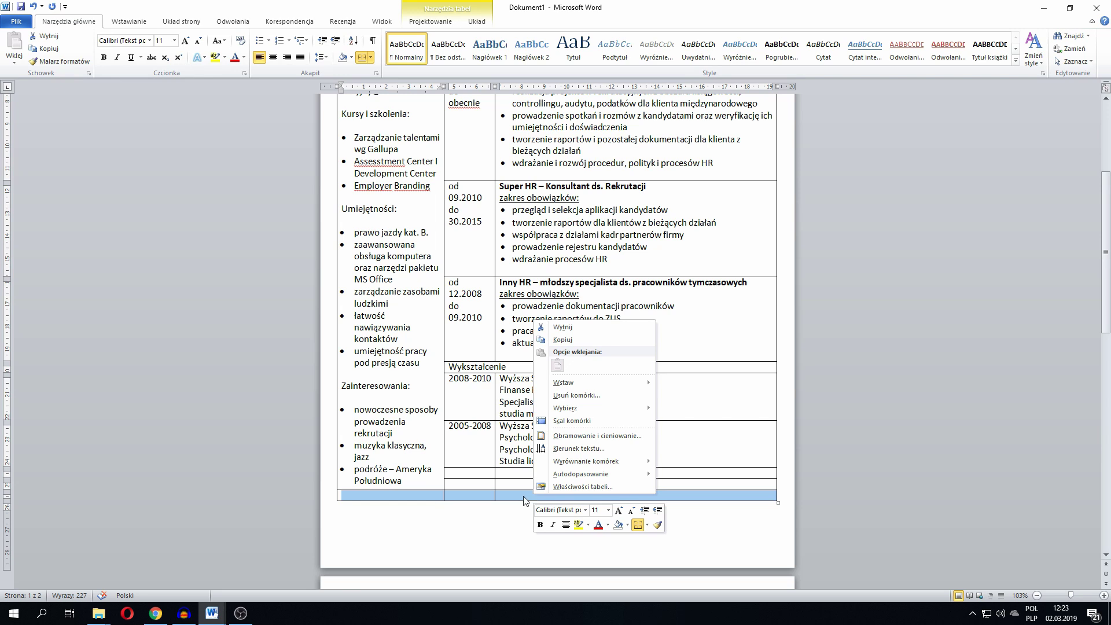
left_click(598, 400)
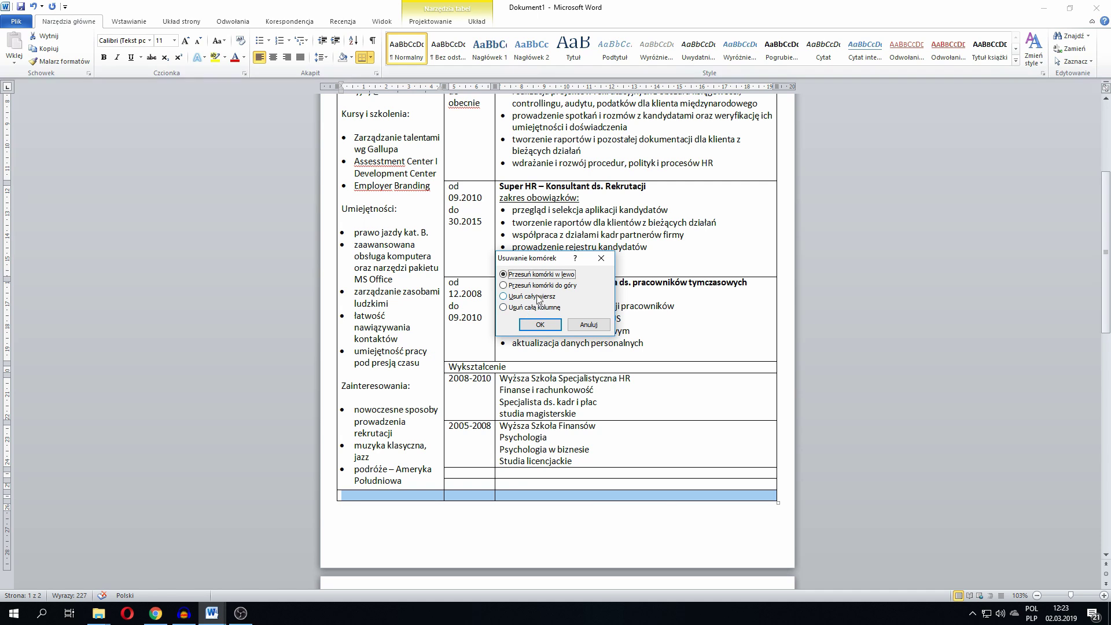
left_click(540, 324)
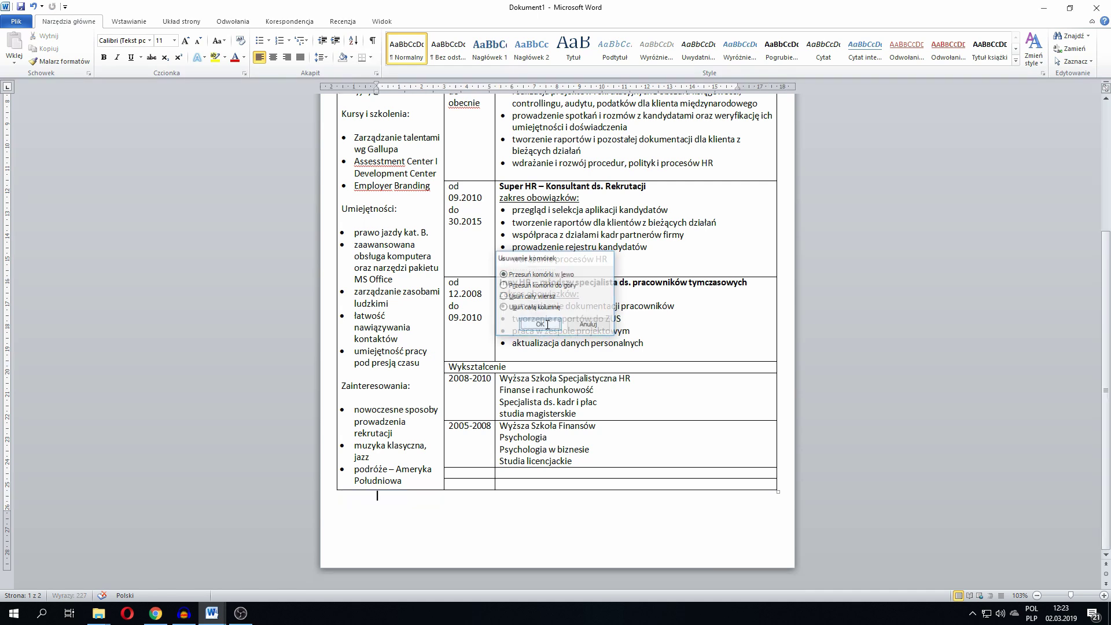
scroll(559, 510, "up", 6)
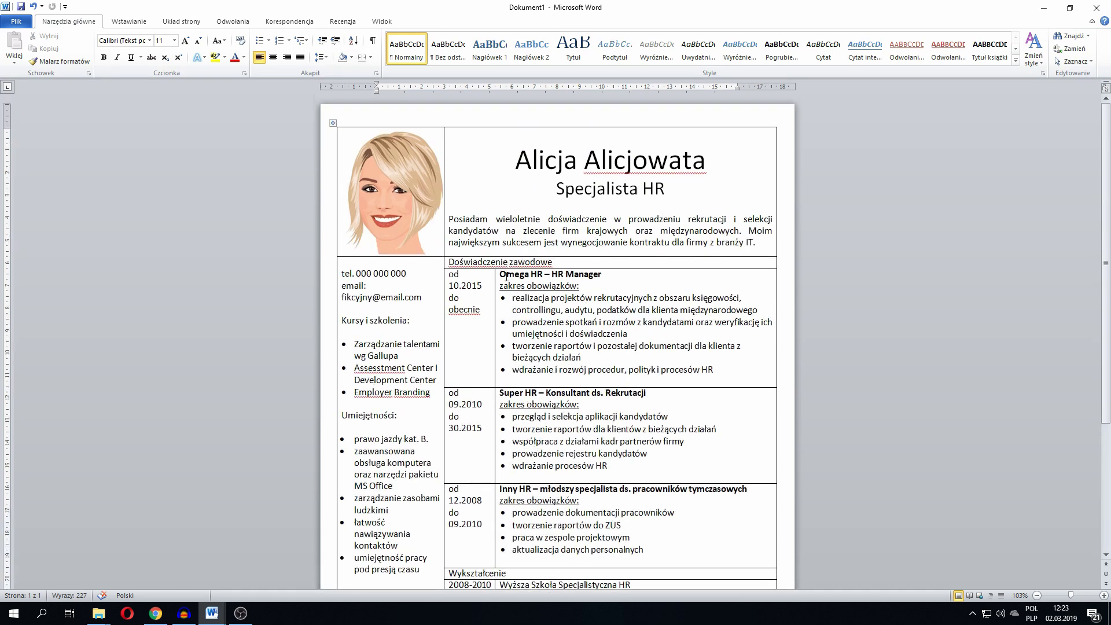
scroll(550, 348, "down", 3)
scroll(548, 281, "down", 3)
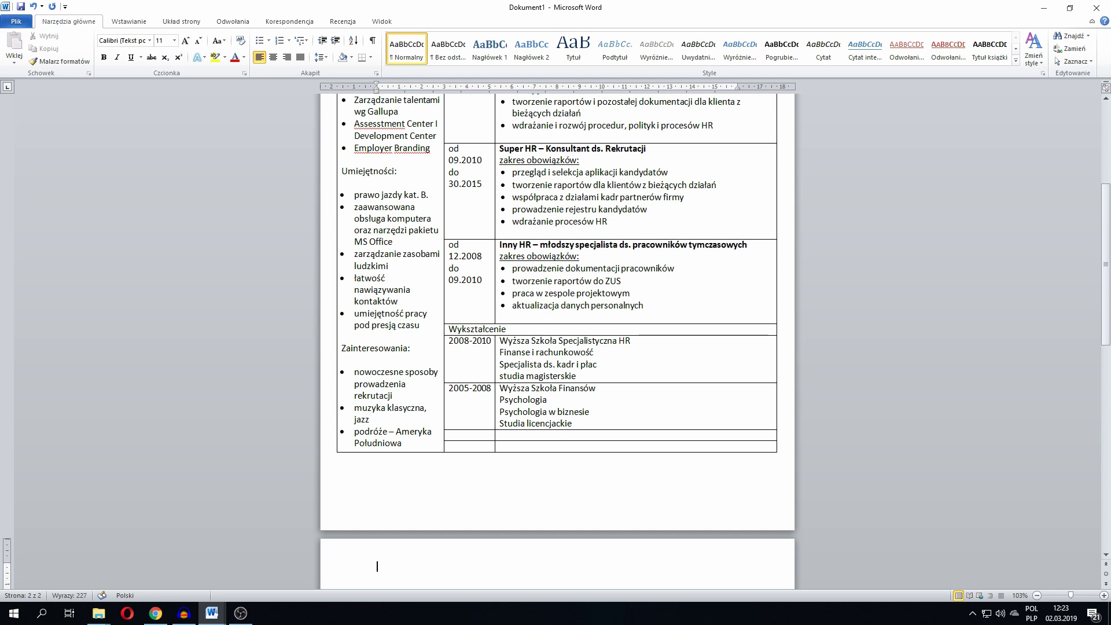
Step: Type the clause 'Wyrażam zgodę na przetwarzanie danych osobowych dla celów rekrutacji przez firmę XYZ.' below the table
scroll(376, 564, "down", 2)
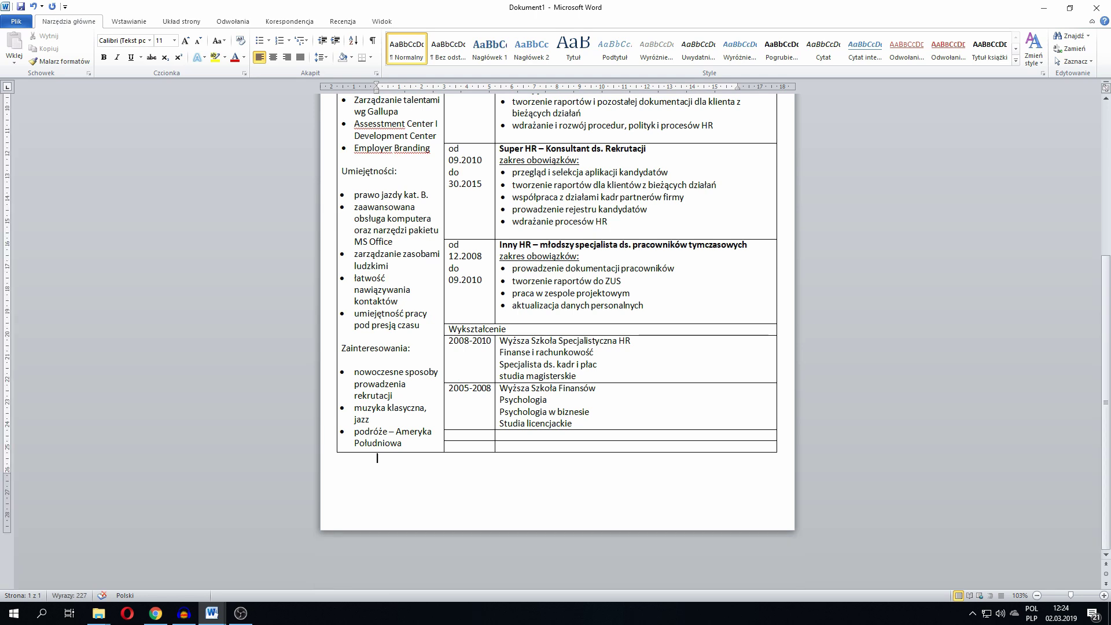
type("Wyrażam zgodę na przetwarzanie danych os")
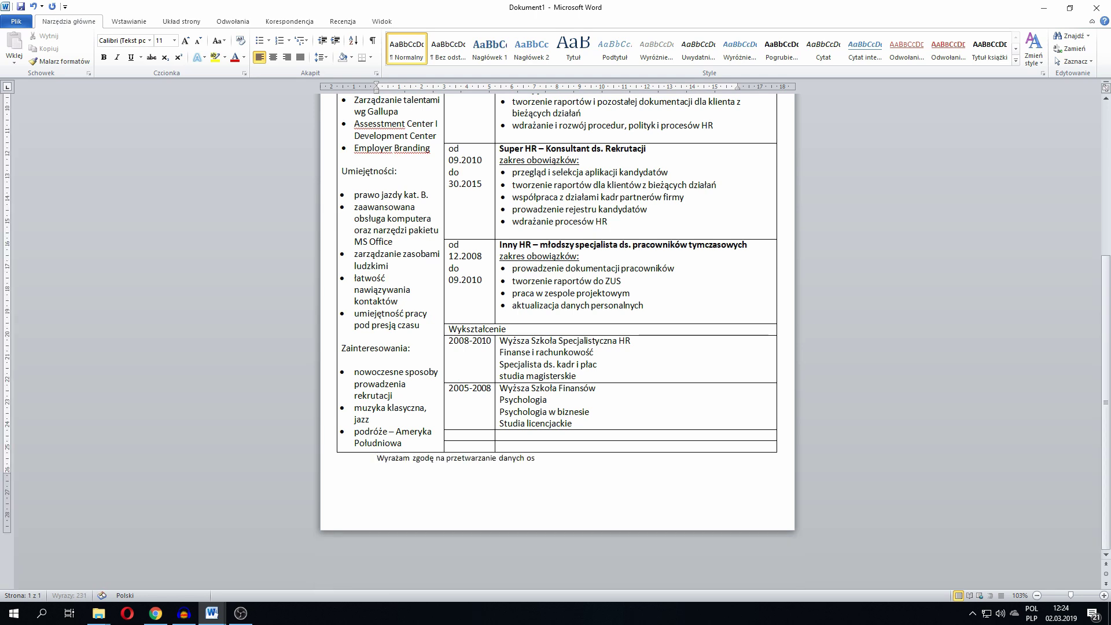
type("obowych dla celów rekrutacji przez firmę XYZ. Wyra")
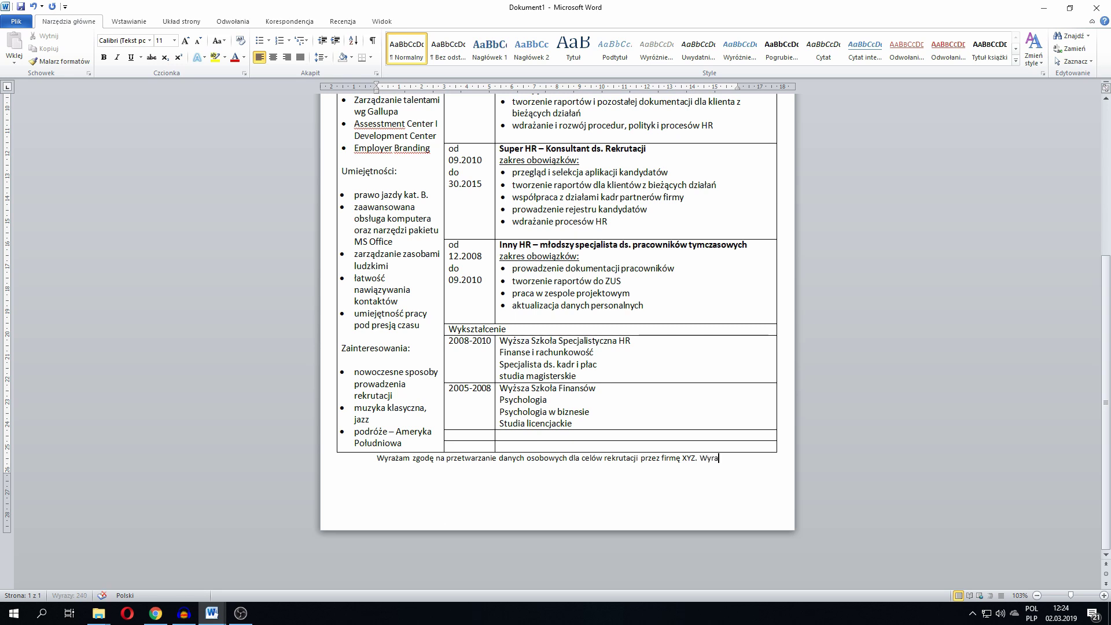
type("żam również zgodę na przetwarzanie moich danych podczas przysz")
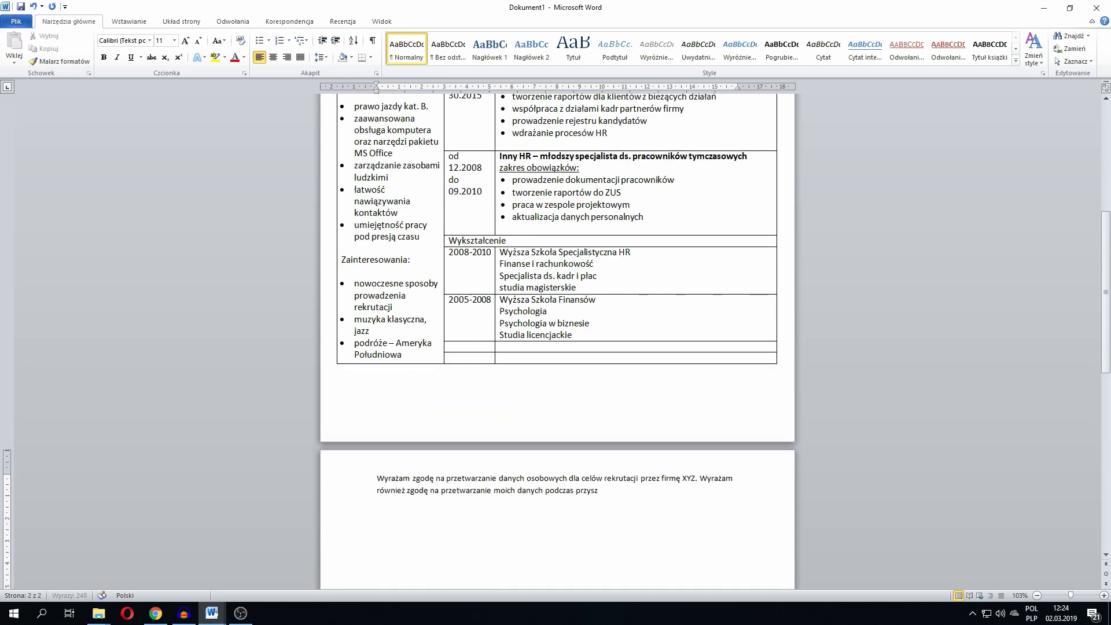
type("łych rekrutacji przez wyżej wskazaną firmę.")
left_click(450, 398)
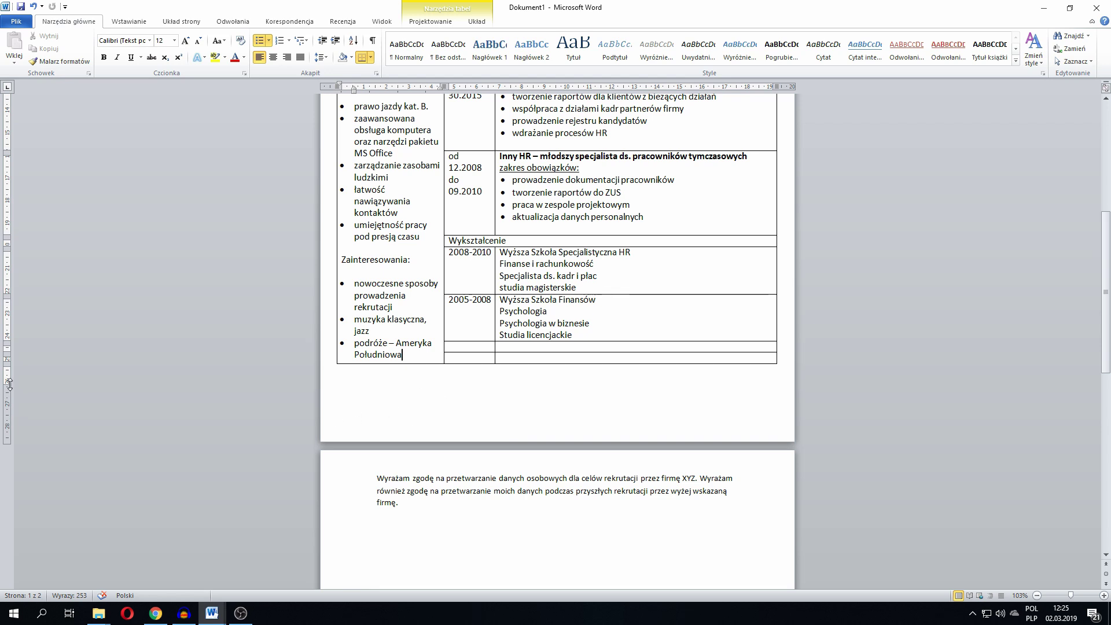
Step: Shrink the bottom margin, then insert a page break to move the consent clause to page two
left_click_drag(8, 383, 8, 413)
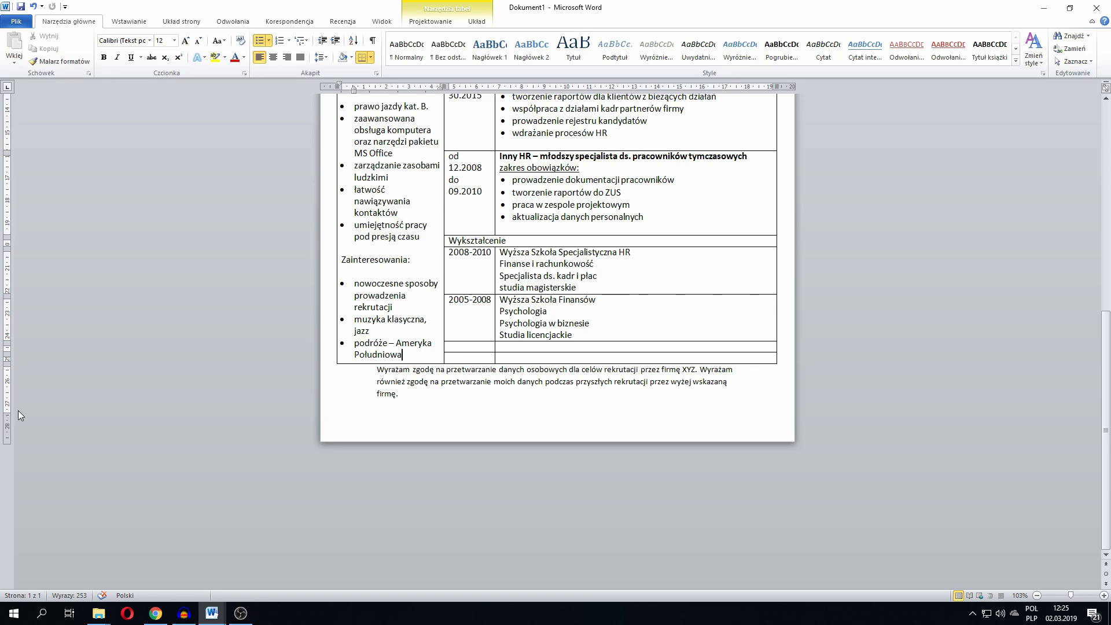
left_click_drag(10, 405, 10, 406)
left_click(373, 369)
key("ctrl+Return")
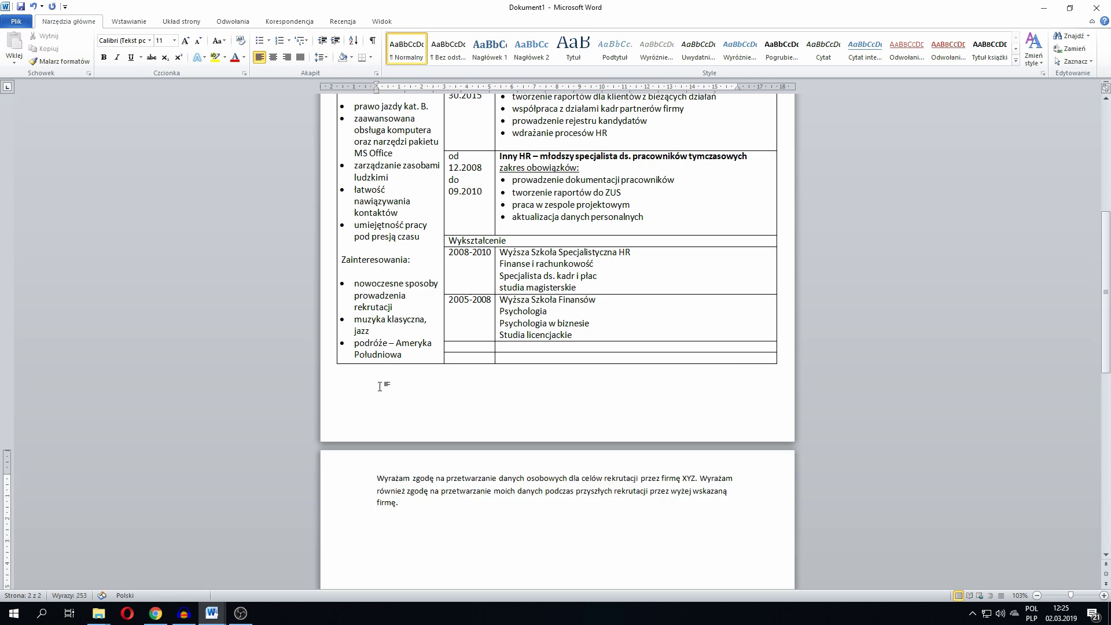
left_click(413, 388)
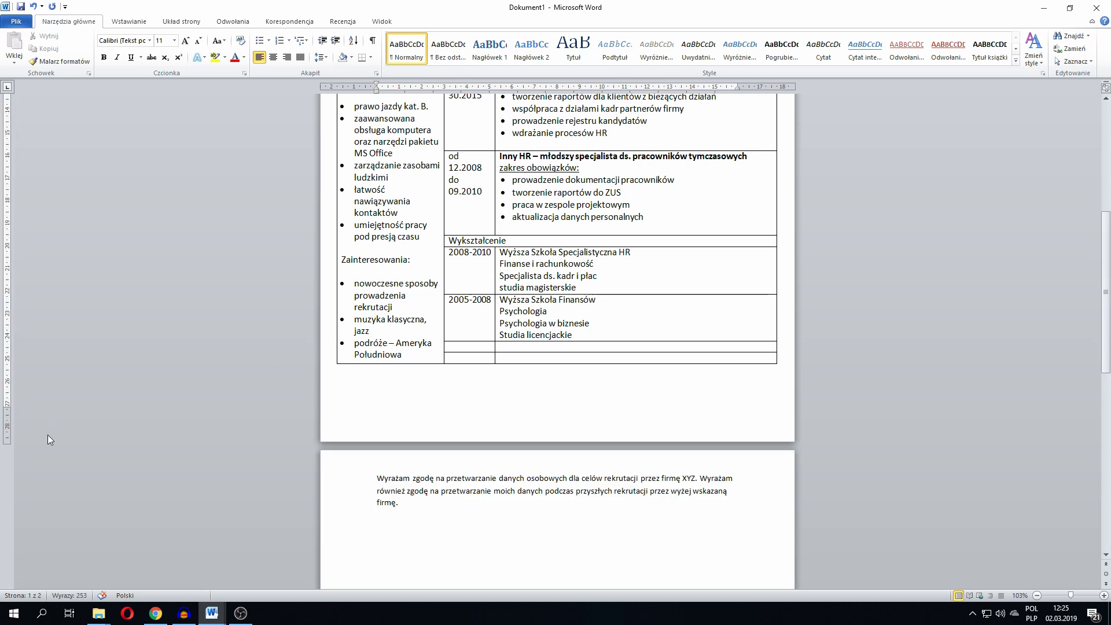
Step: Bring the consent clause back onto page one, directly under the table
left_click_drag(7, 421, 9, 422)
left_click_drag(403, 425, 382, 391)
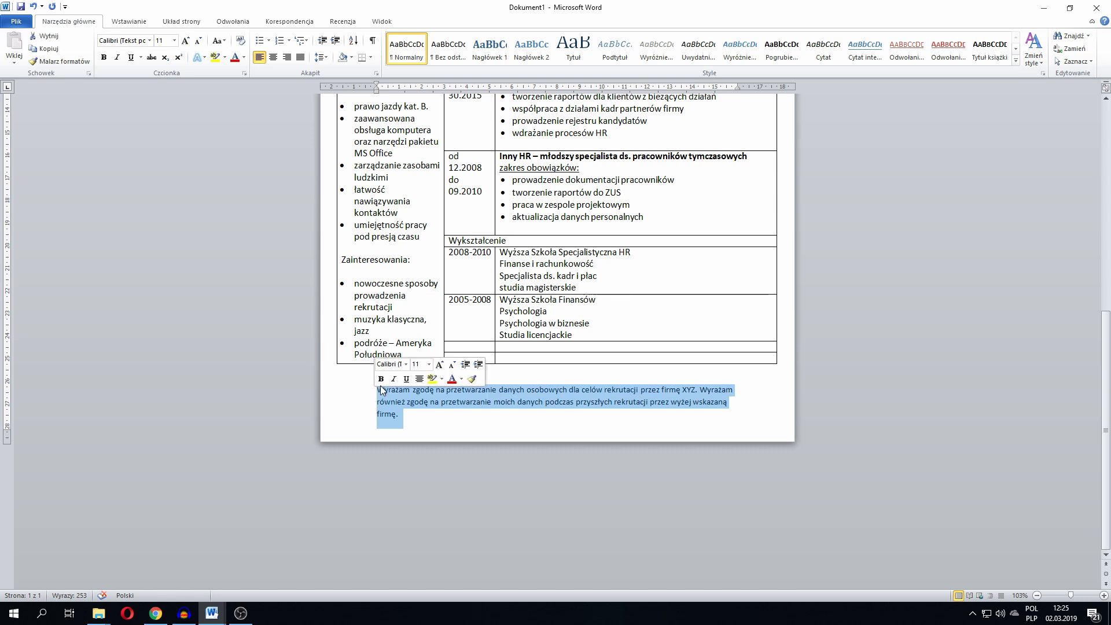
left_click(379, 382)
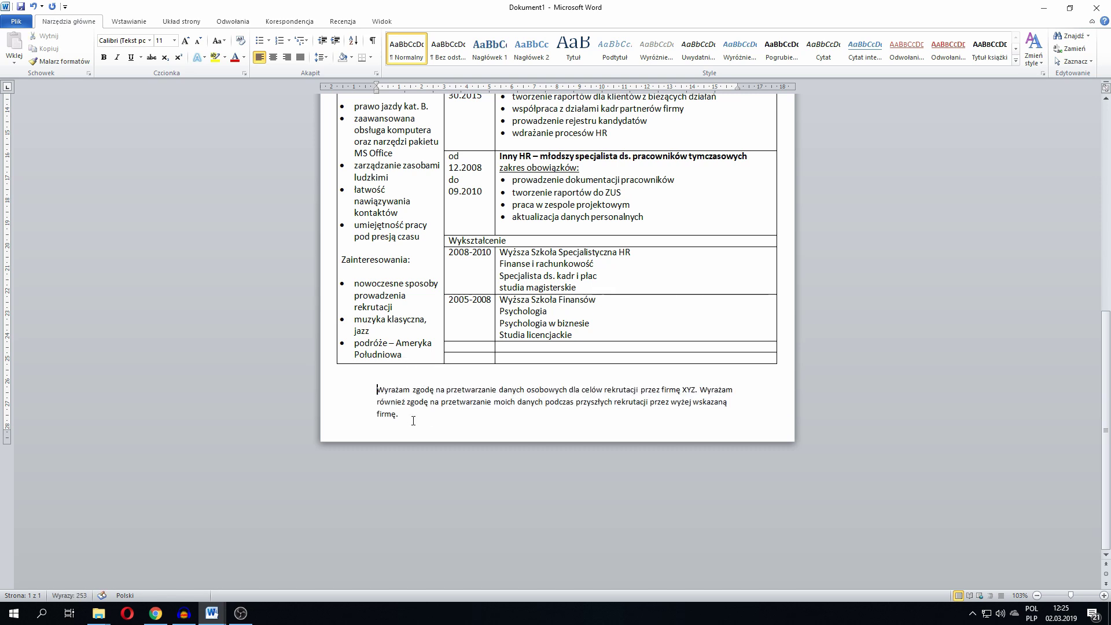
Step: Justify the consent clause and reduce its font size to 9 pt
left_click_drag(414, 421, 377, 387)
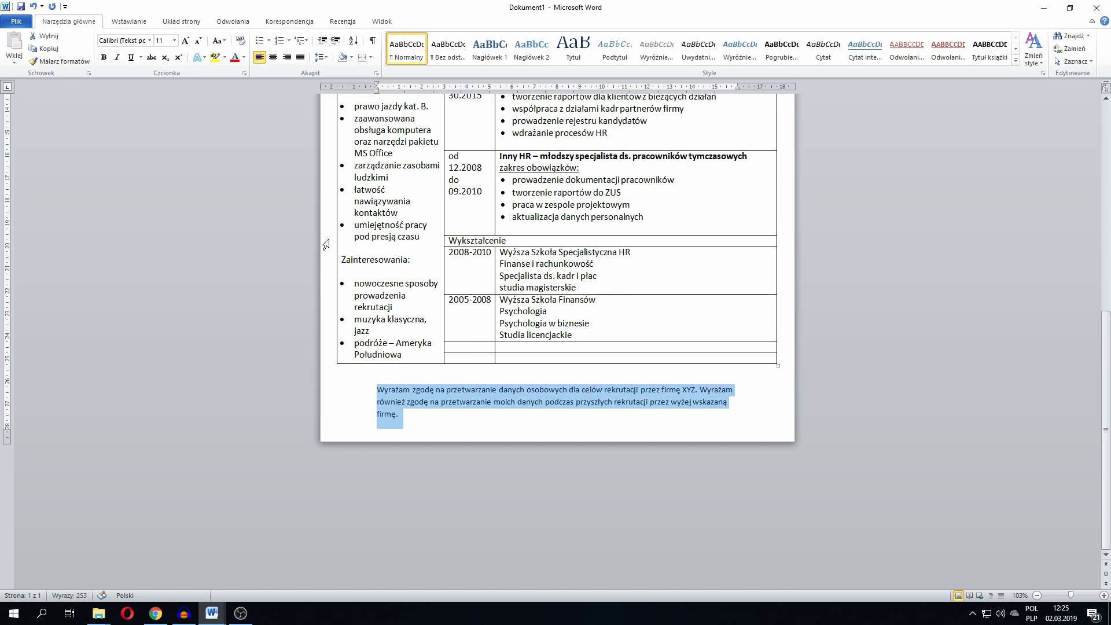
left_click(301, 60)
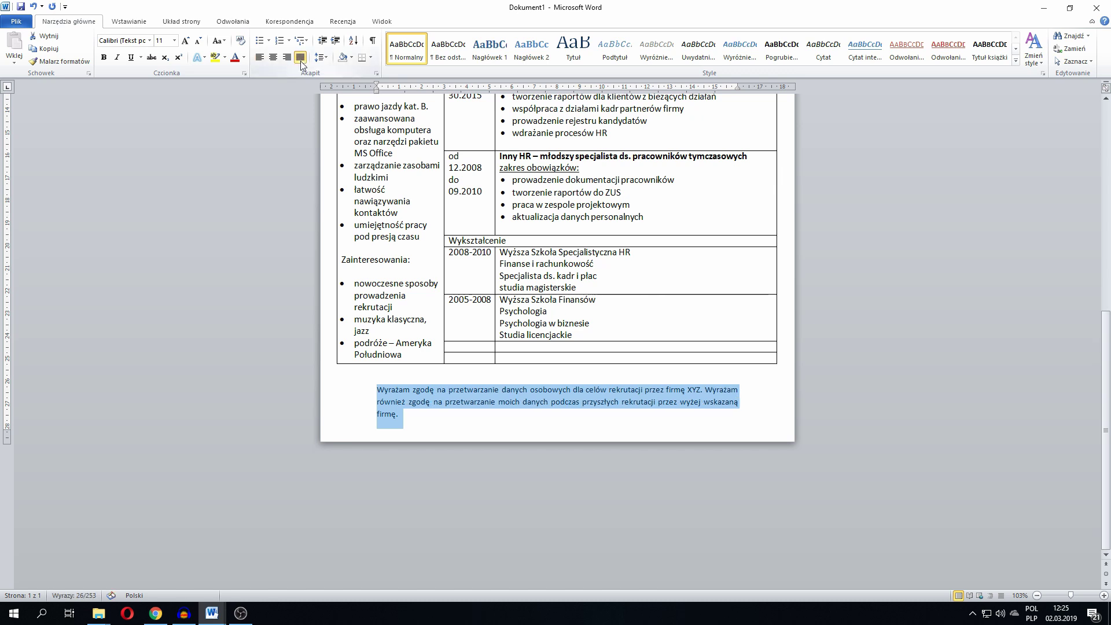
left_click(199, 40)
left_click(199, 40)
left_click(199, 41)
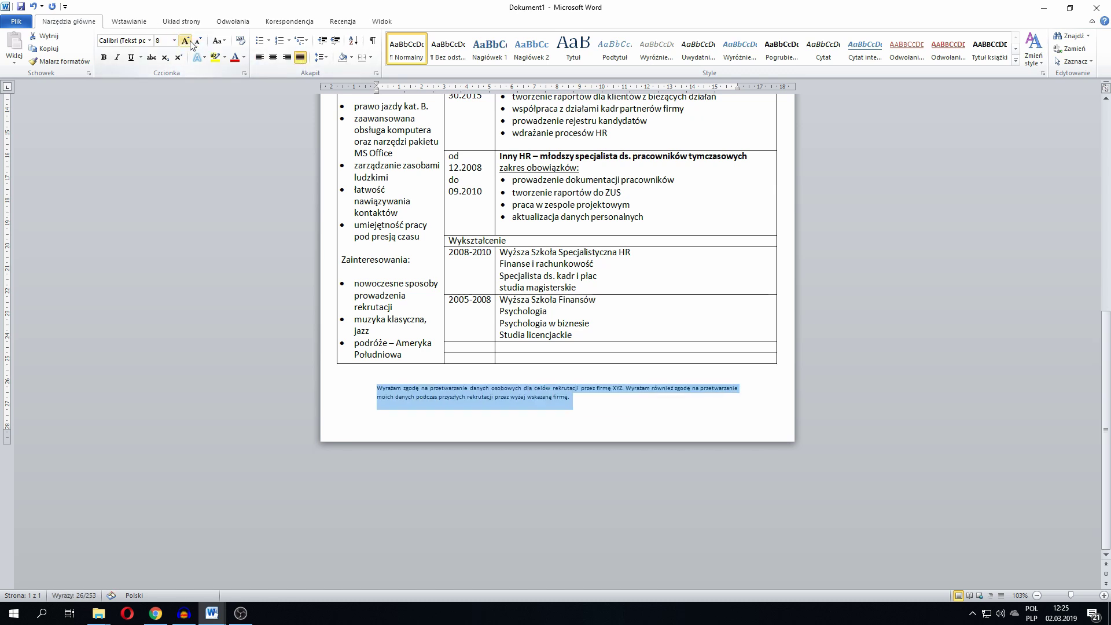
left_click(186, 41)
left_click(649, 405)
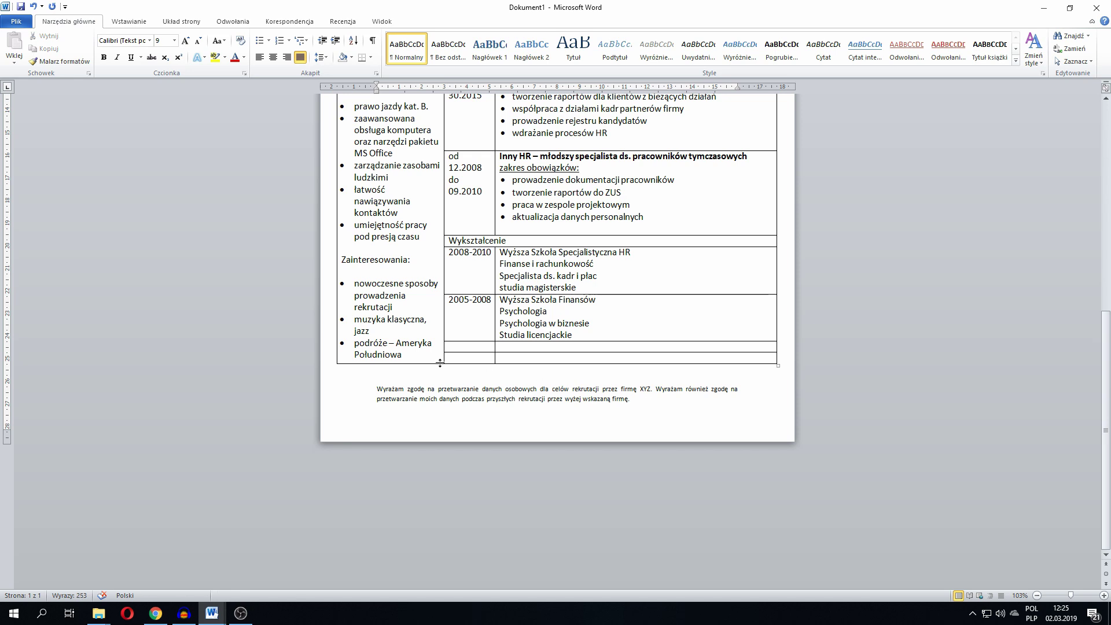
scroll(560, 375, "up", 2)
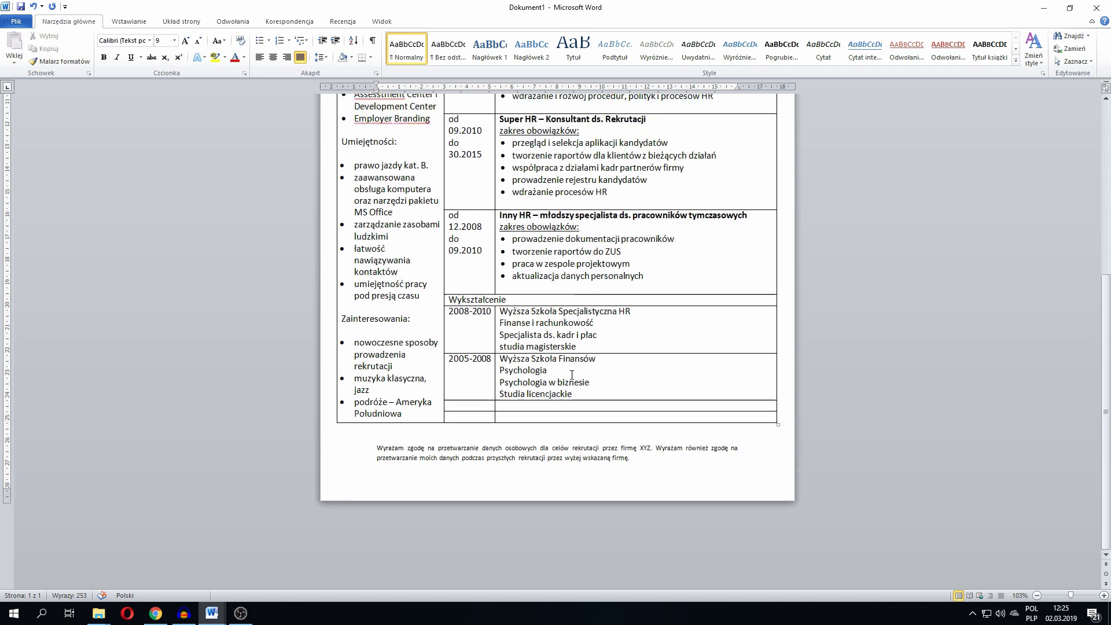
scroll(572, 385, "up", 1)
scroll(577, 388, "up", 4)
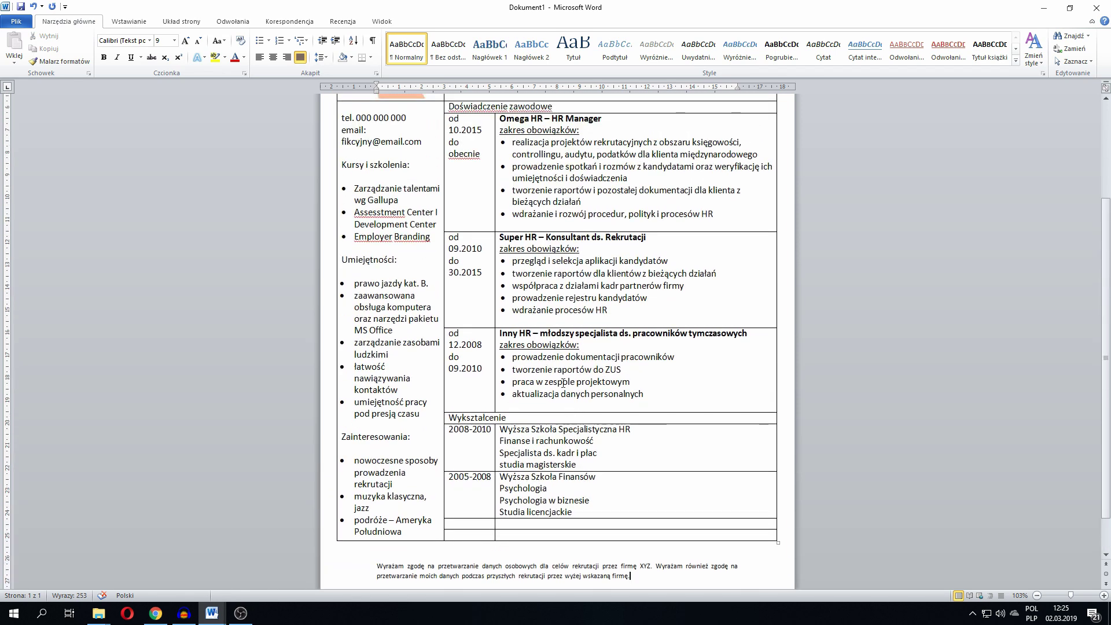
scroll(540, 374, "up", 4)
scroll(544, 306, "down", 1, "ctrl")
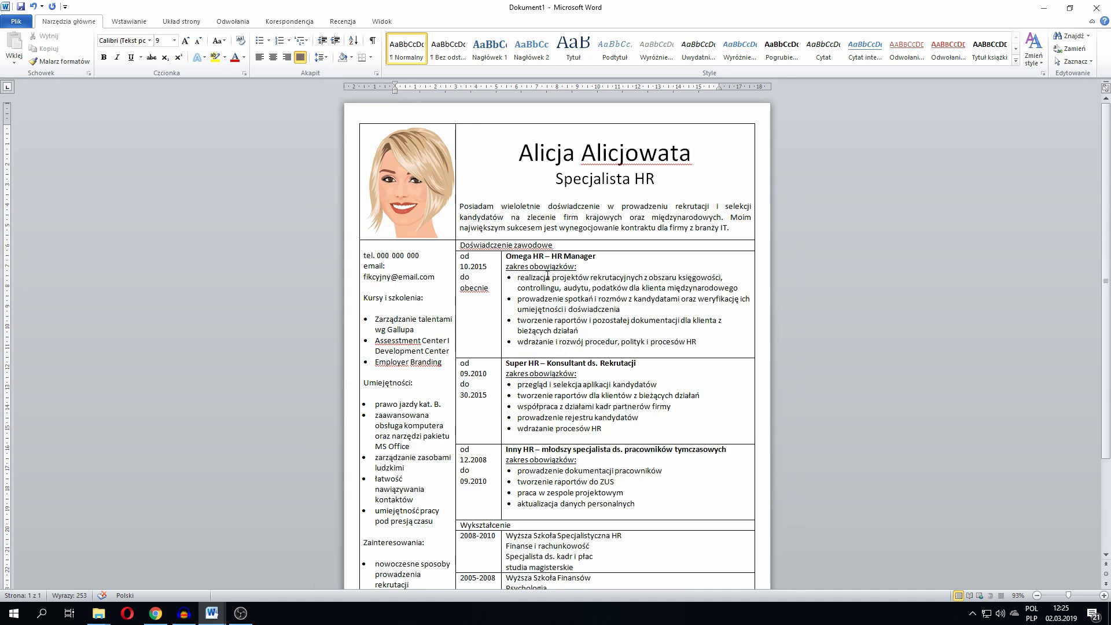
scroll(541, 298, "down", 1, "ctrl")
scroll(541, 292, "down", 1)
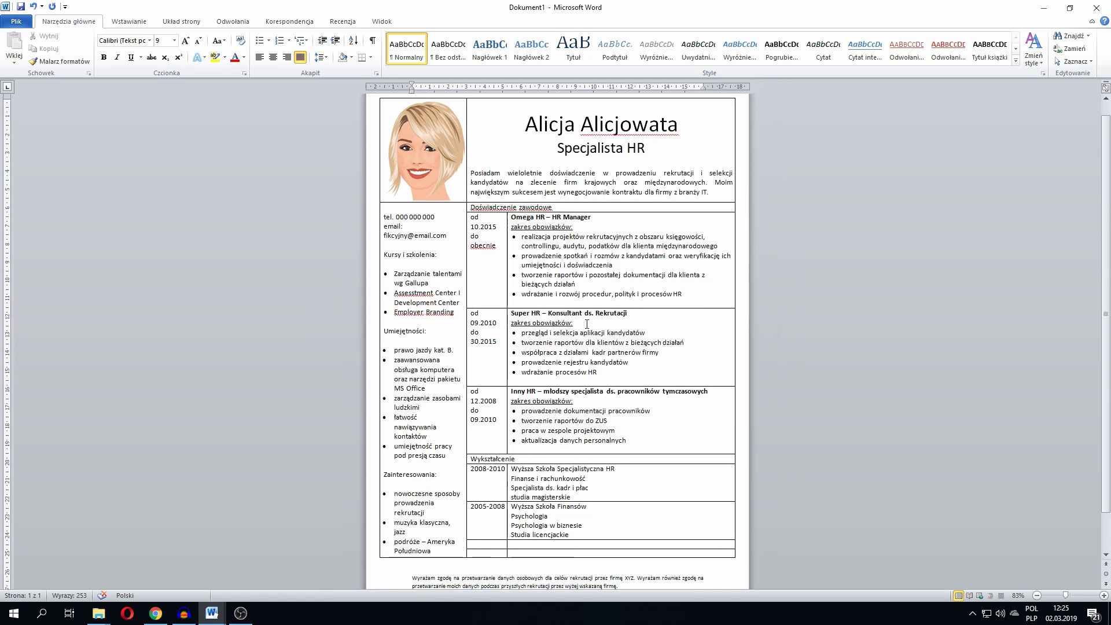
scroll(558, 324, "down", 1)
scroll(554, 381, "up", 1)
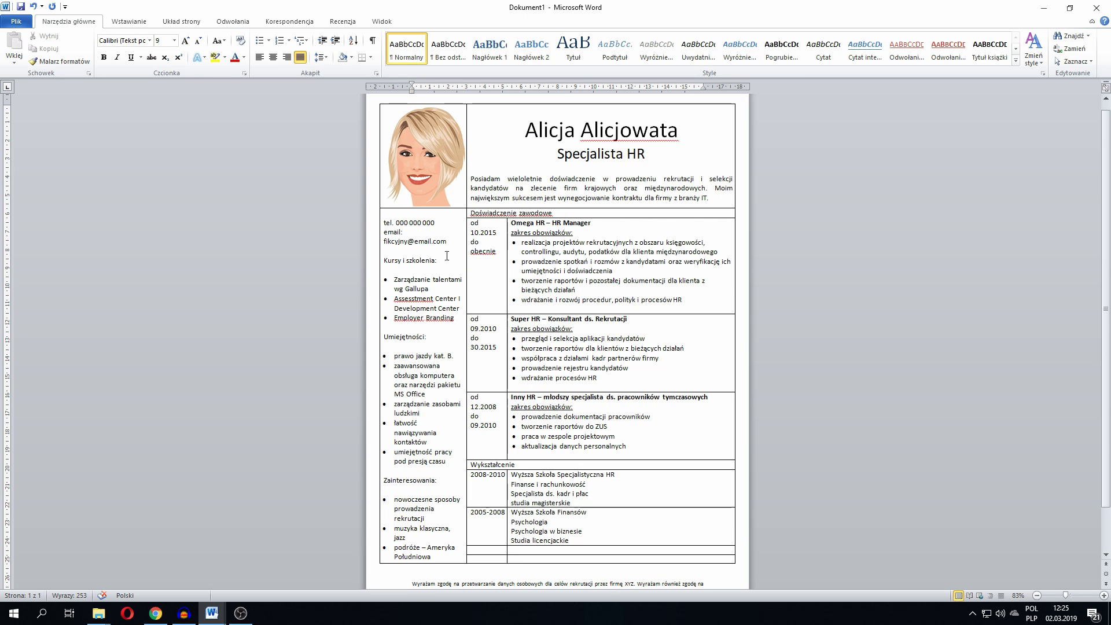
scroll(444, 249, "down", 1)
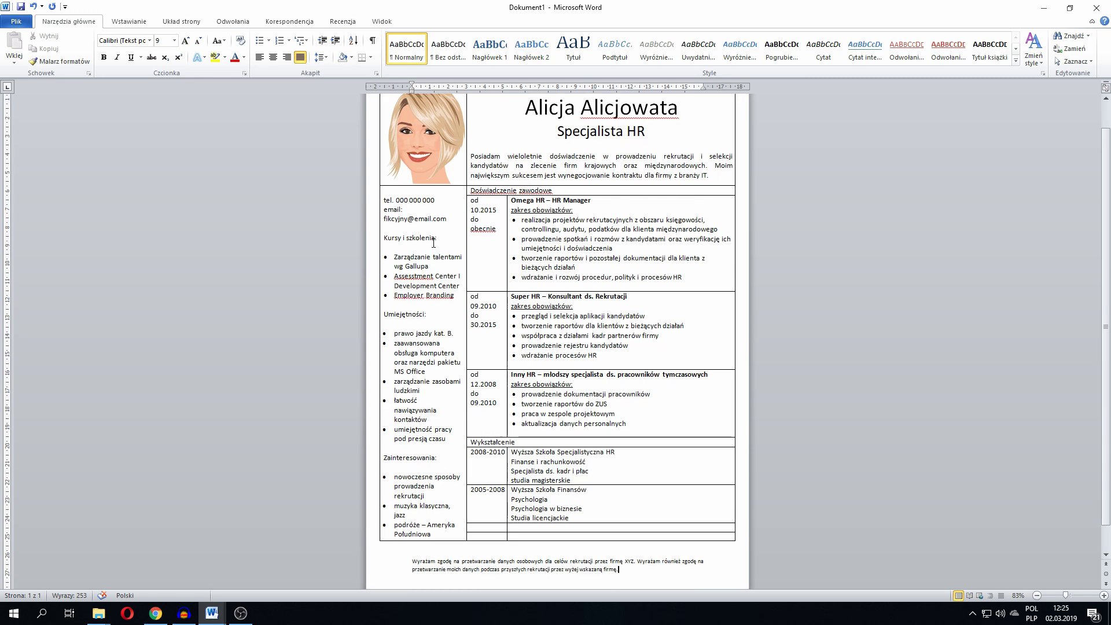
Step: Bold and underline the Kursy i szkolenia, Umiejętności and Zainteresowania headings
left_click_drag(384, 237, 438, 237)
key("ctrl+b")
key("ctrl+u")
left_click_drag(384, 314, 428, 314)
key("ctrl+b")
key("ctrl+u")
left_click_drag(384, 458, 441, 457)
key("ctrl+b")
key("ctrl+u")
Step: Select all the text in the left sidebar column
scroll(446, 521, "up", 1)
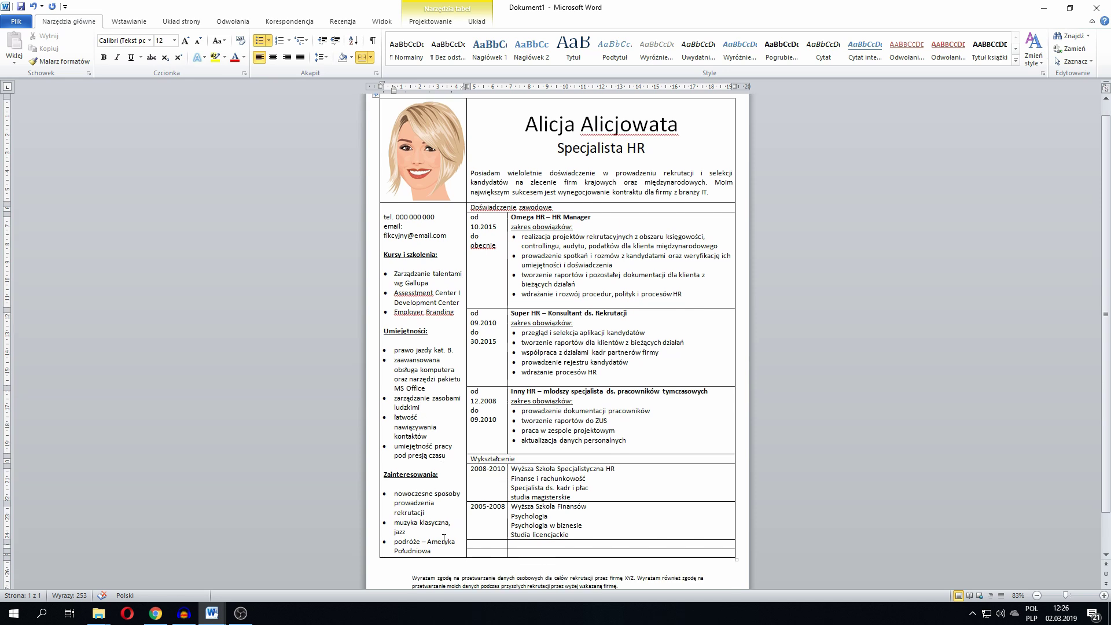
mouse_move(449, 553)
left_mouse_down()
mouse_move(387, 250)
mouse_move(393, 187)
left_mouse_up()
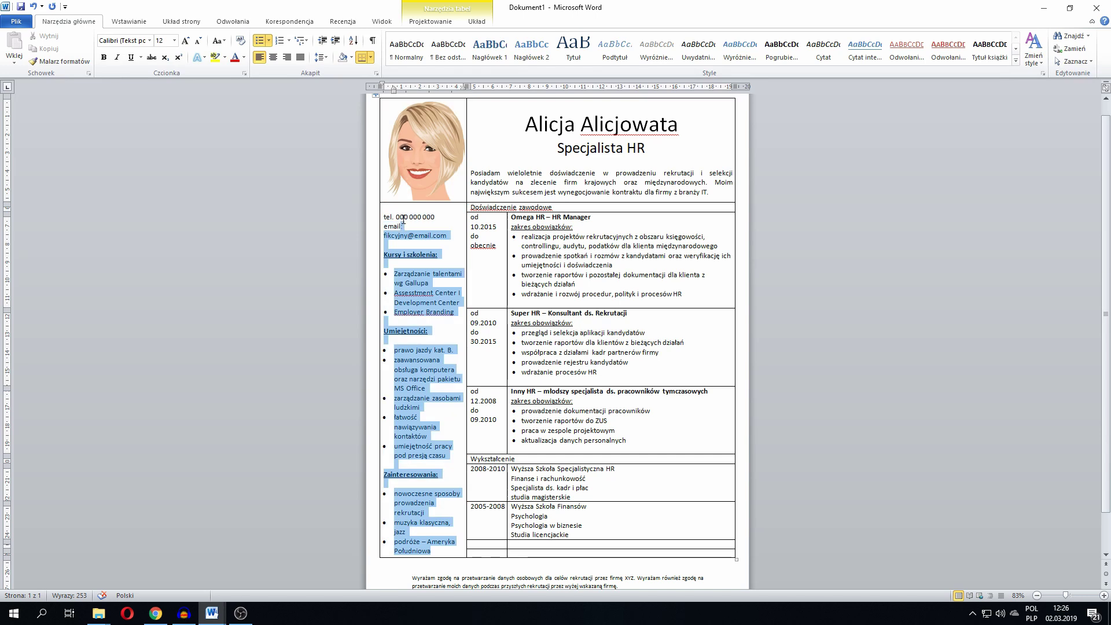
left_click_drag(403, 171, 402, 184)
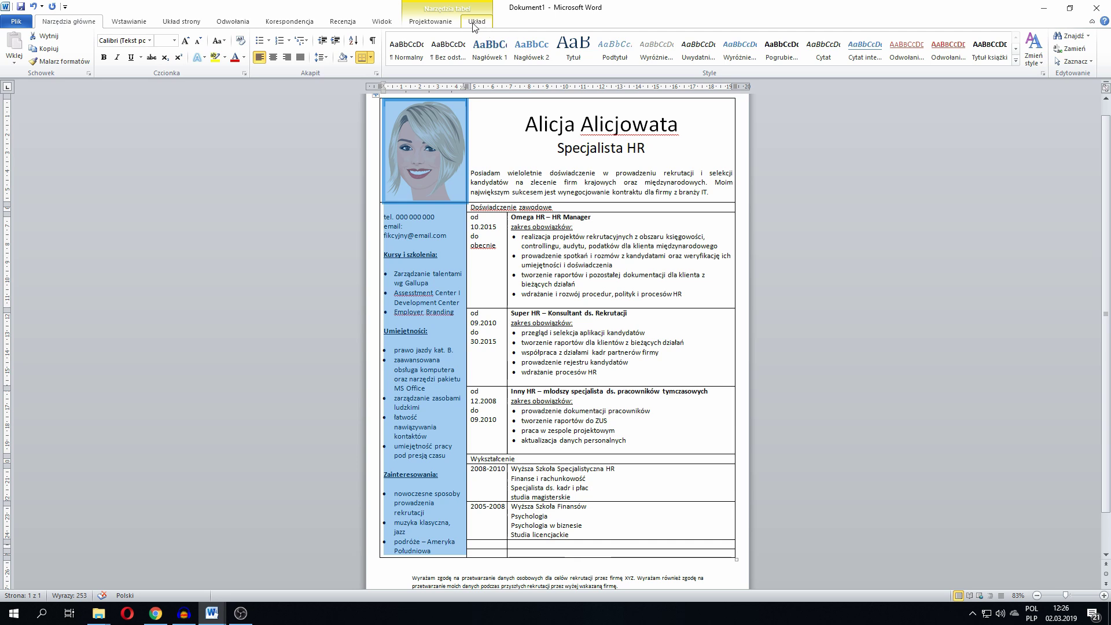
Step: Apply blue Cieniowanie shading to the left sidebar column from Table Tools Projektowanie
left_click(439, 23)
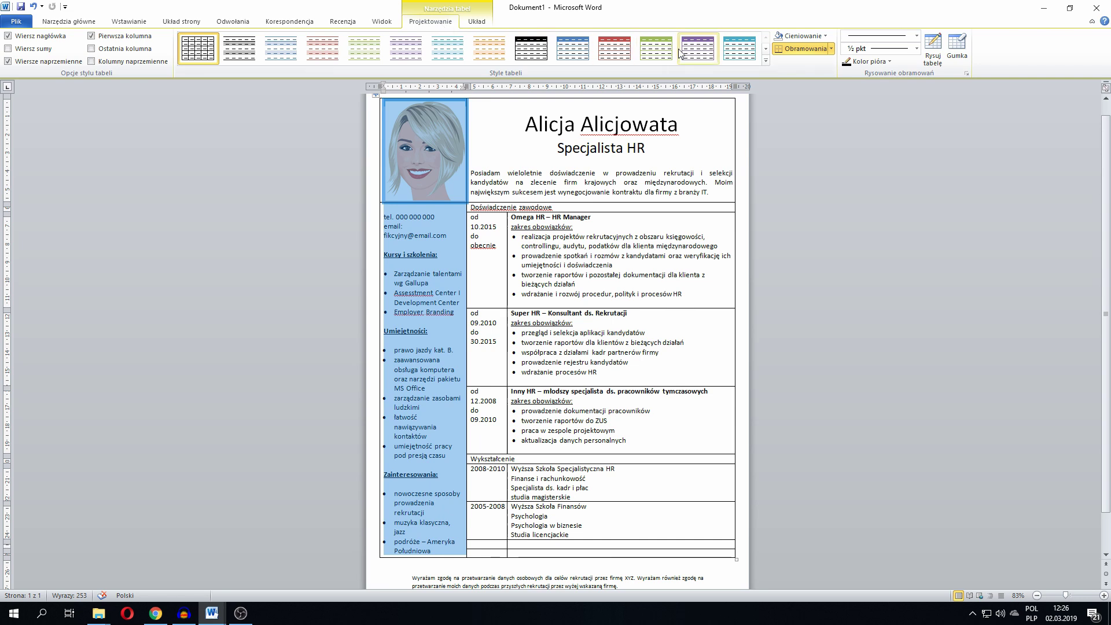
left_click(826, 35)
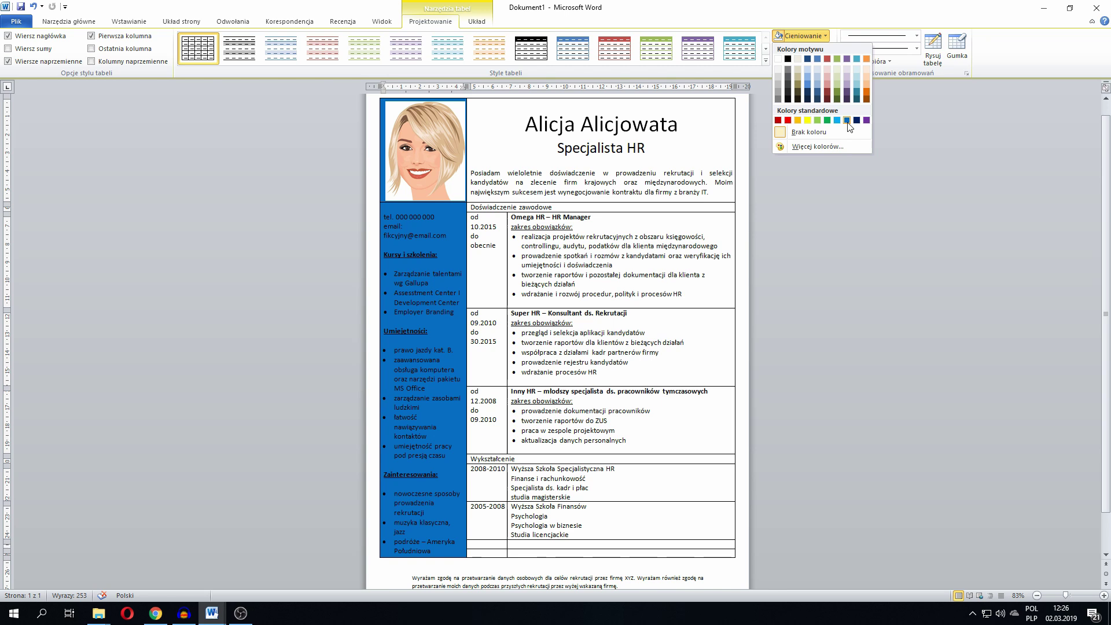
left_click(809, 89)
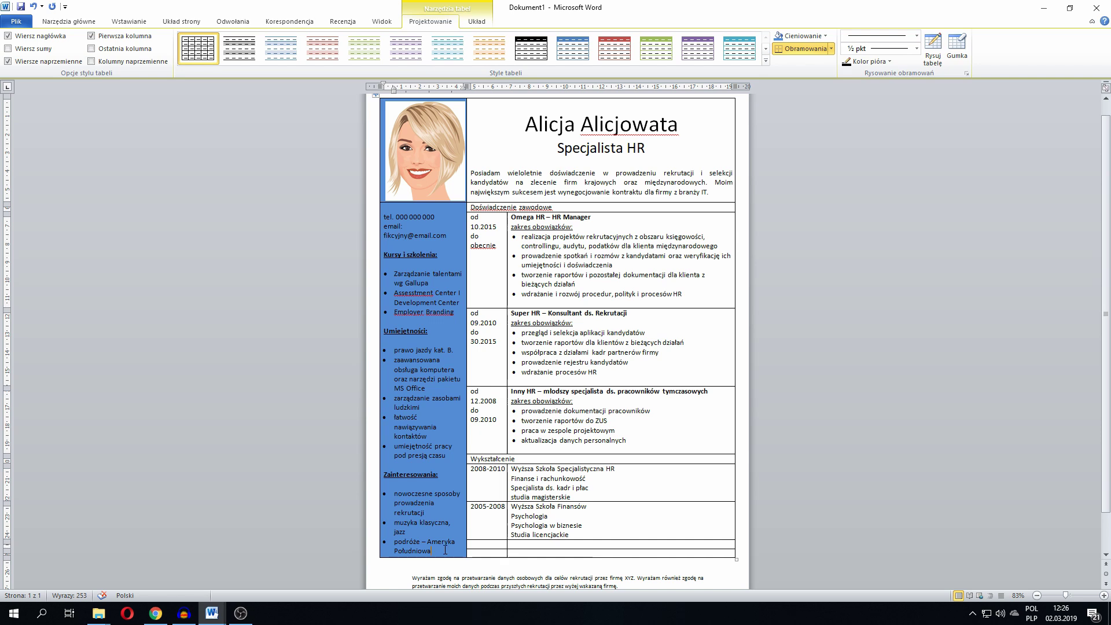
left_click_drag(445, 550, 391, 216)
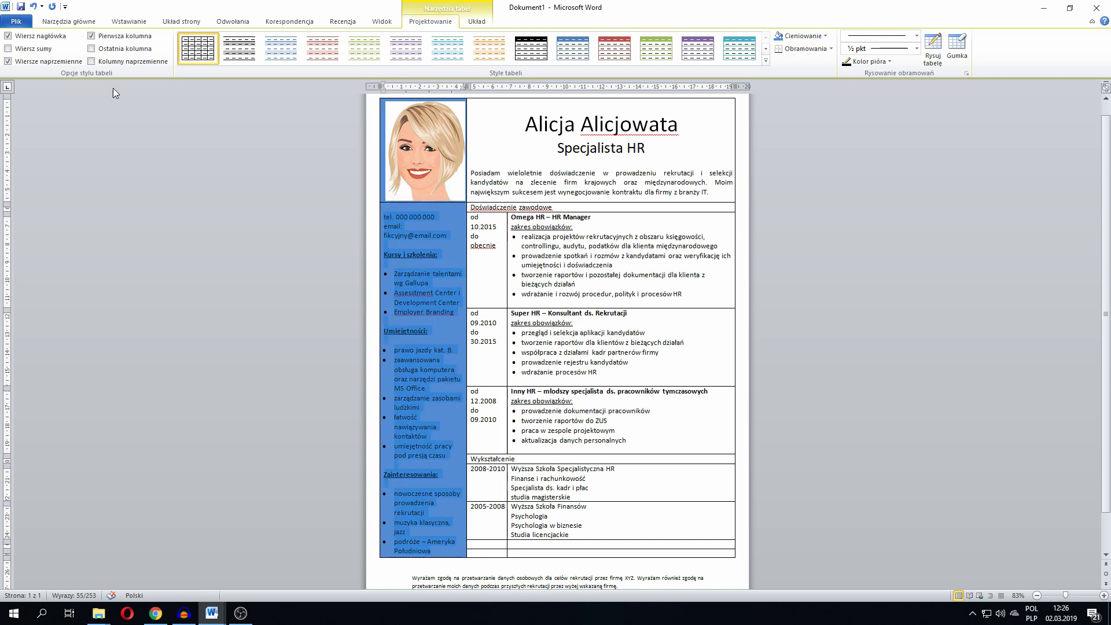
Step: Change the selected sidebar text's font colour to White
left_click(69, 21)
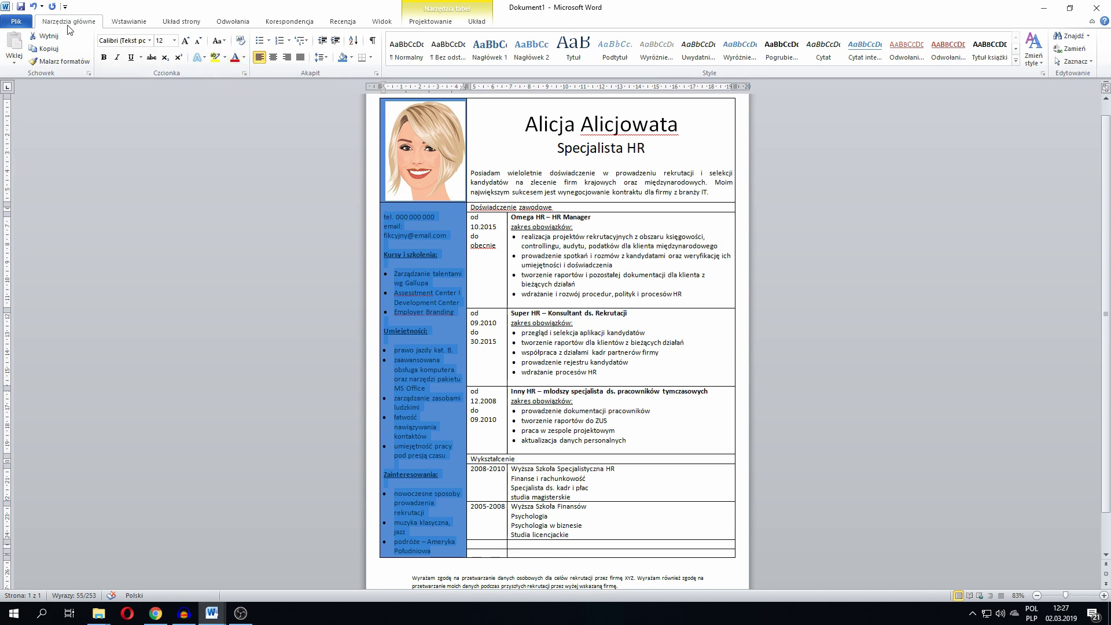
left_click(243, 59)
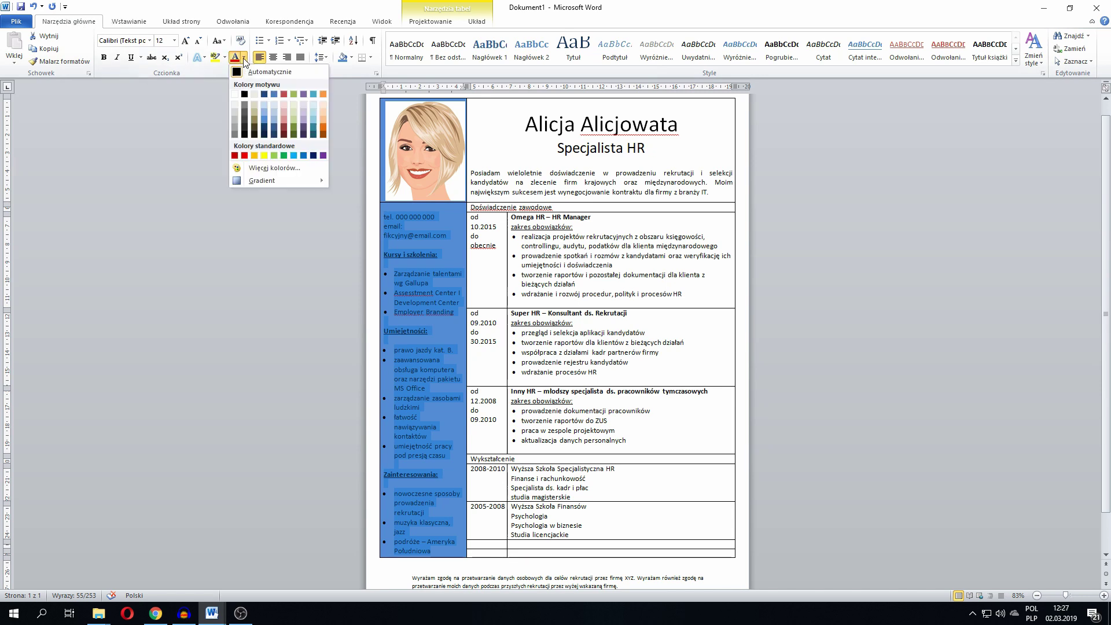
left_click(234, 96)
left_click(420, 260)
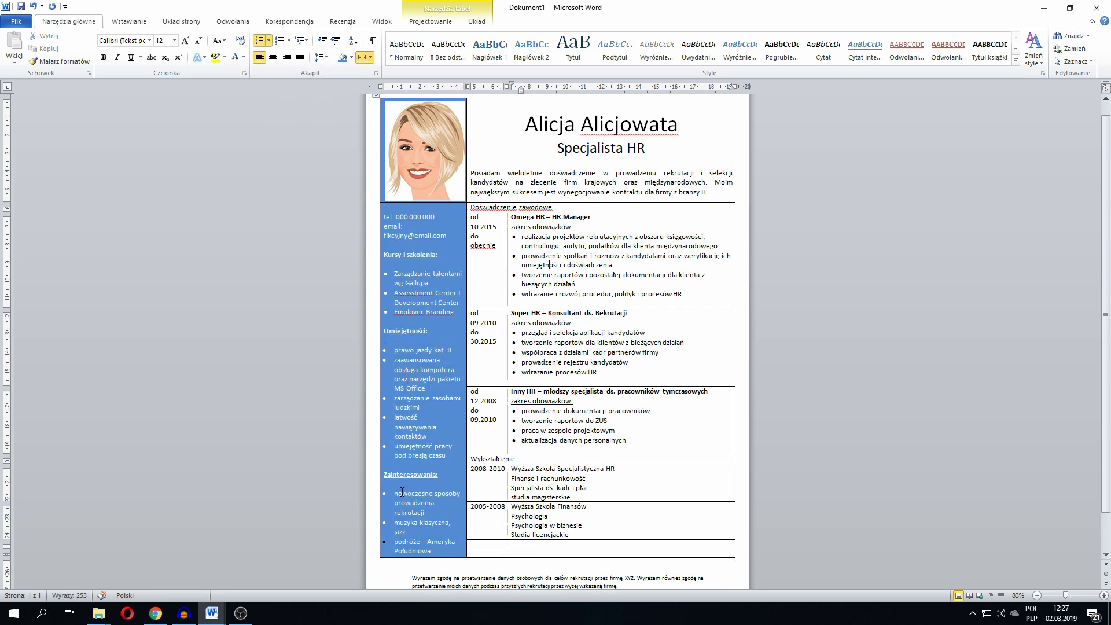
Step: Fix the bullet formatting of the last sidebar item about travel
left_click_drag(431, 551, 382, 543)
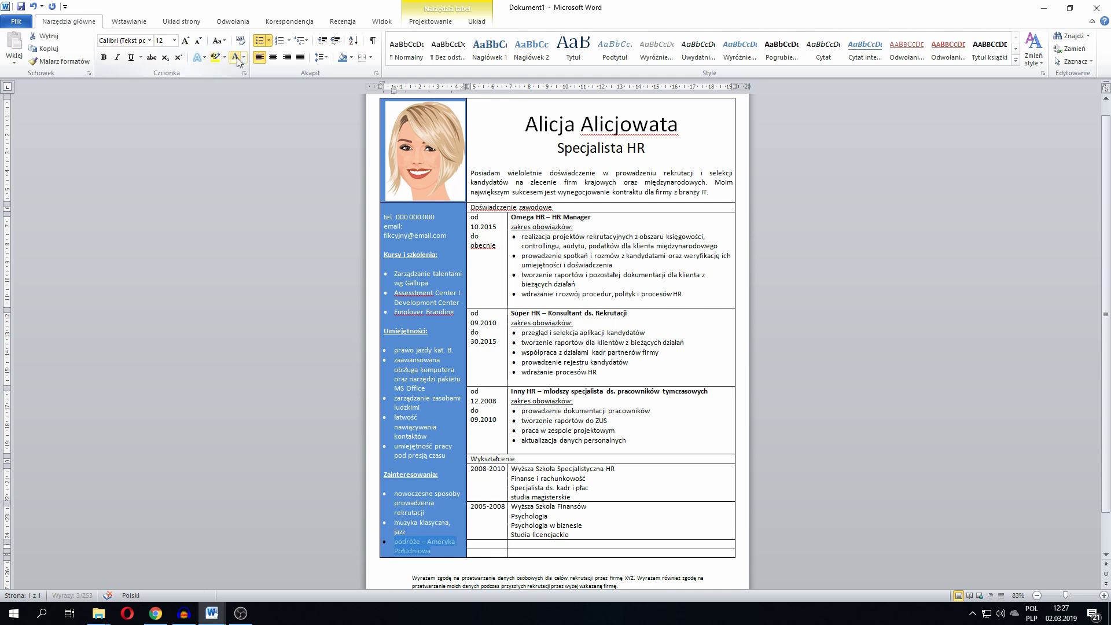
left_click_drag(469, 469, 505, 467)
left_click(515, 470)
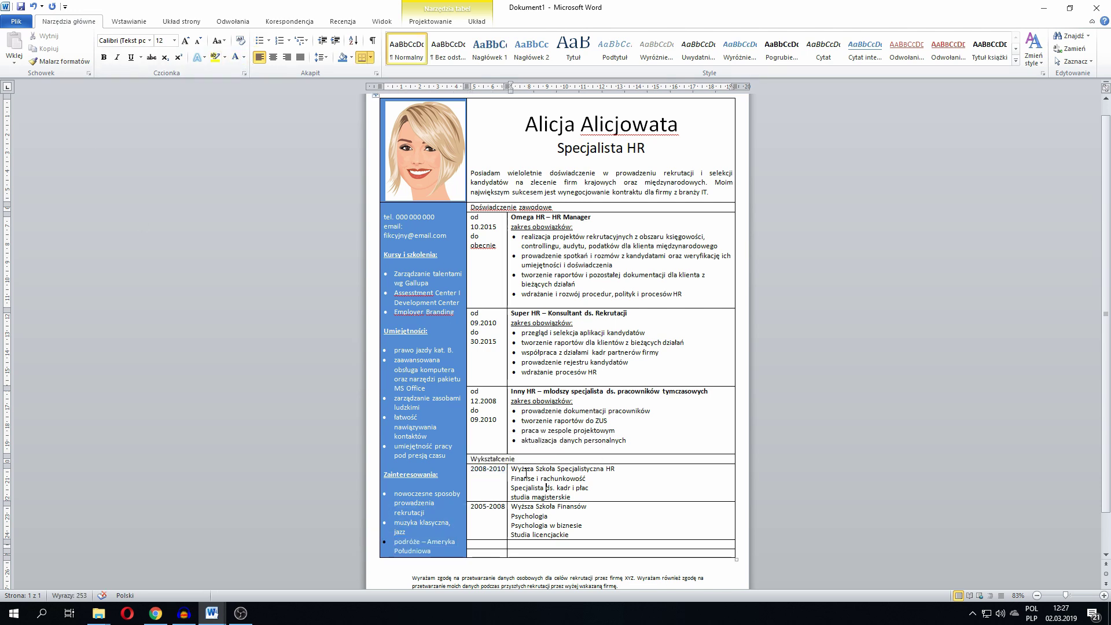
left_click(390, 543)
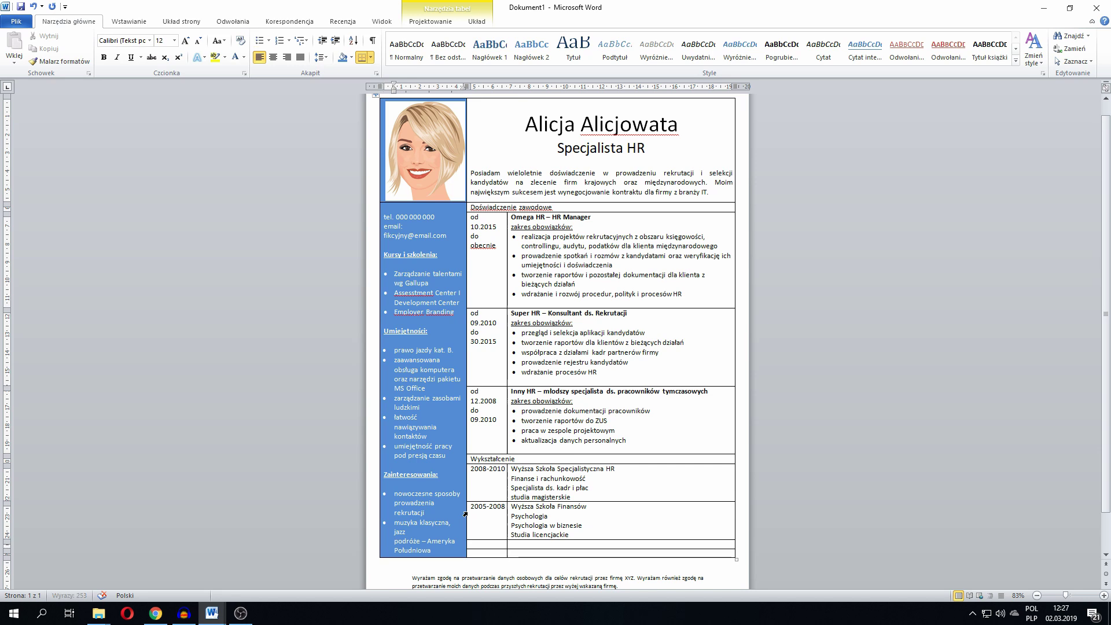
key("BackSpace")
key("BackSpace")
left_click(260, 41)
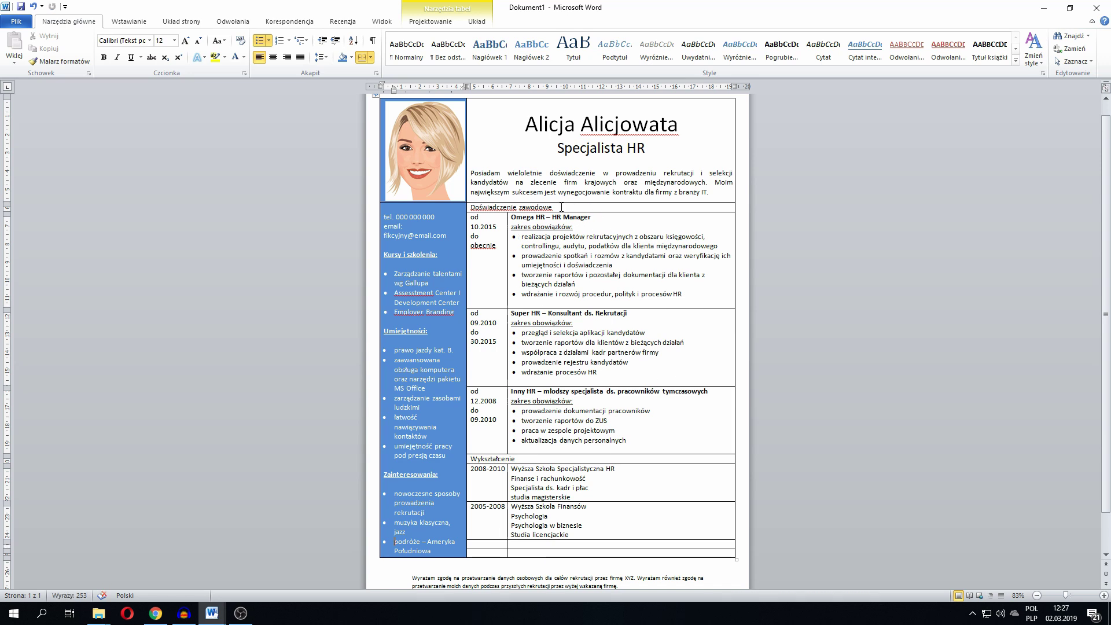
left_click_drag(562, 207, 471, 207)
key("ctrl+b")
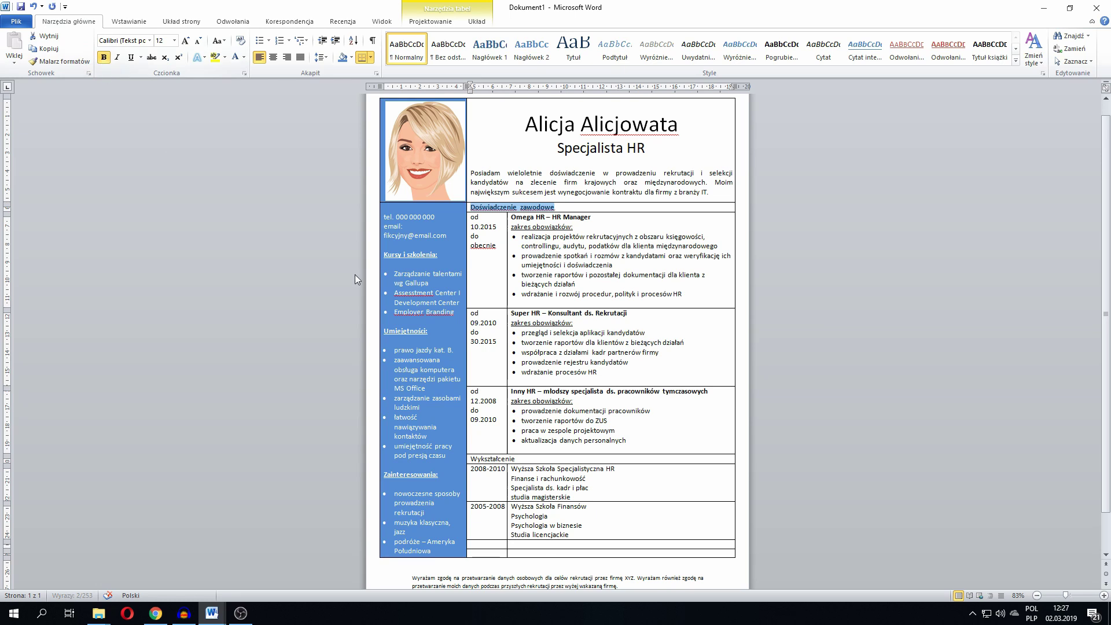
mouse_move(470, 207)
left_mouse_down()
mouse_move(509, 451)
mouse_move(471, 459)
left_mouse_up()
left_click(514, 458)
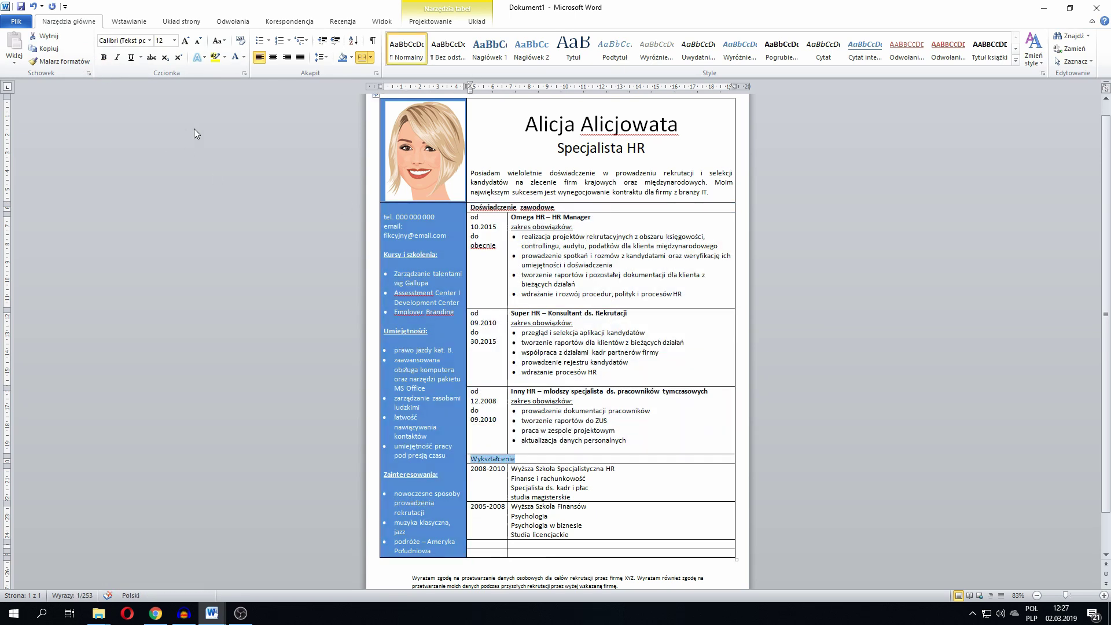
left_click(105, 58)
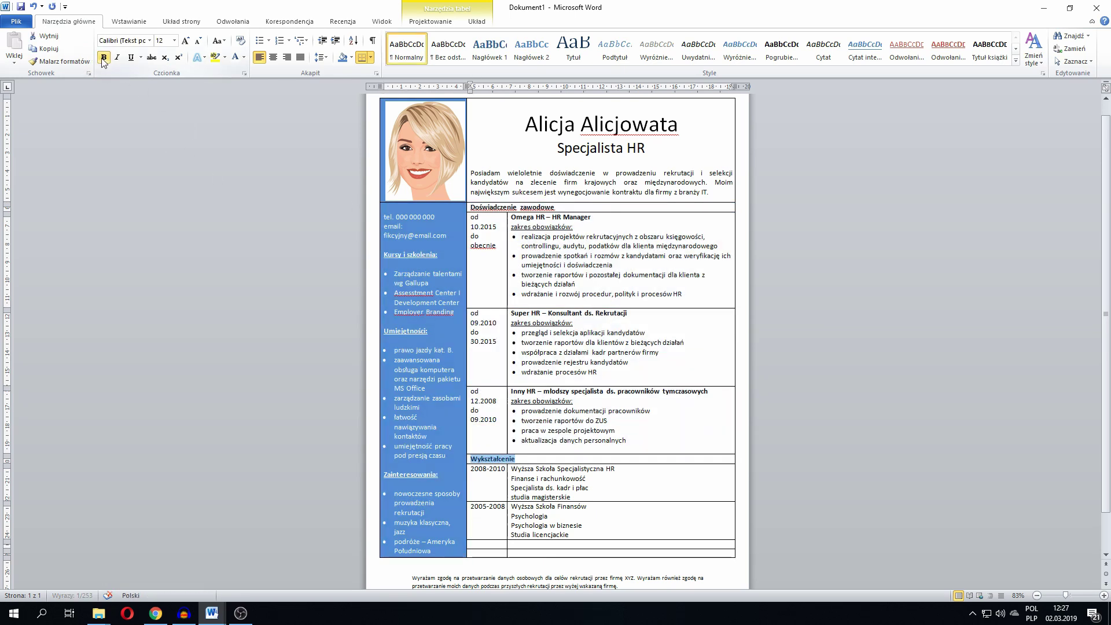
left_click(569, 438)
scroll(541, 261, "up", 1)
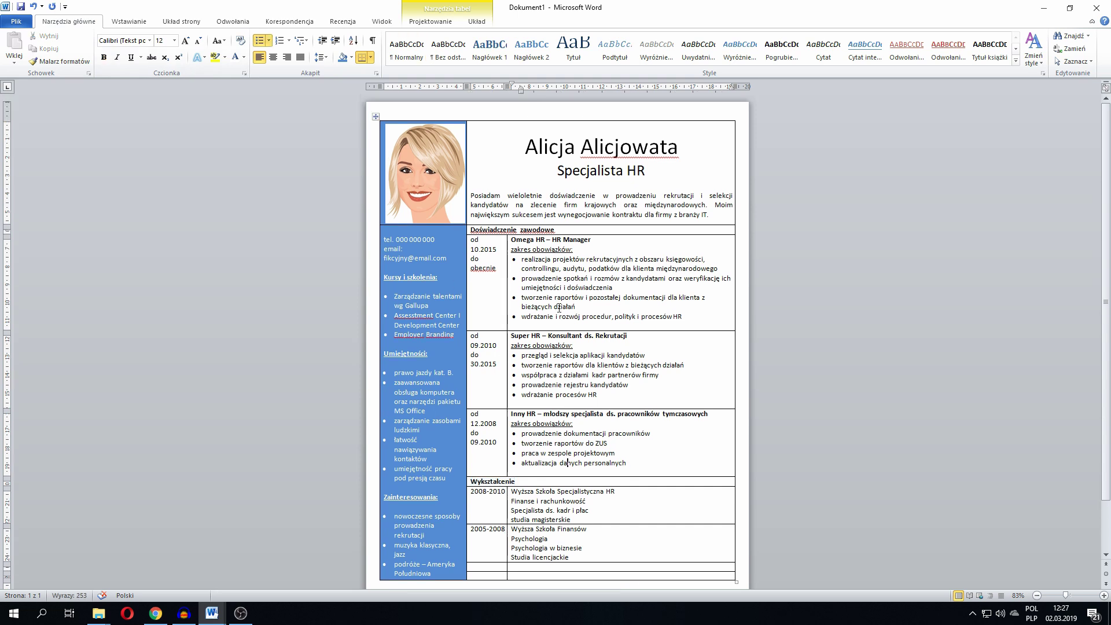
scroll(550, 222, "down", 1)
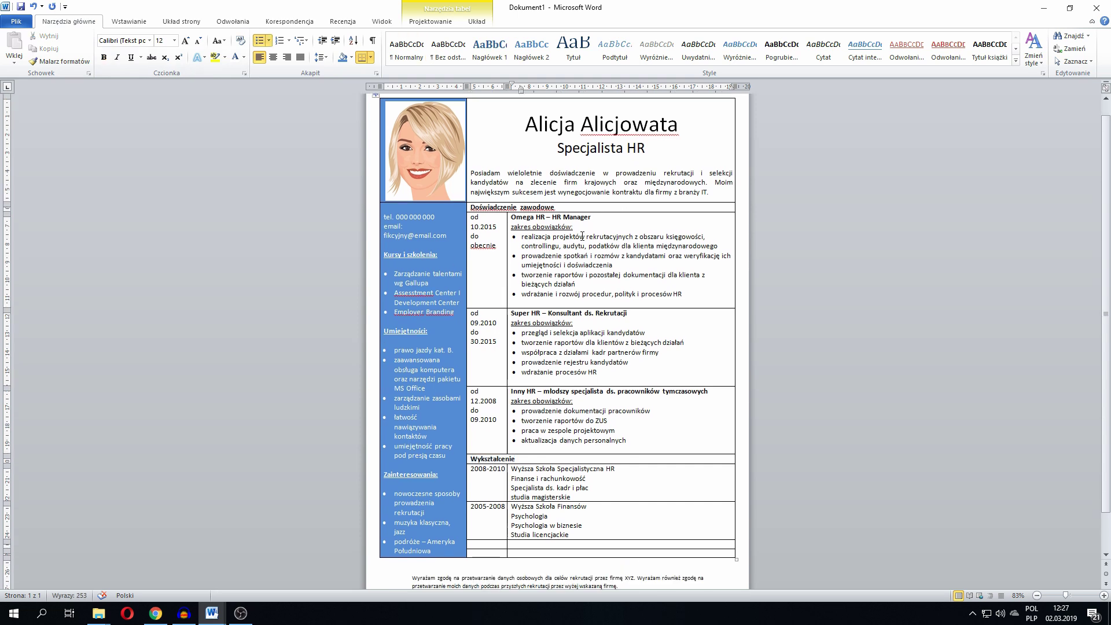
scroll(607, 392, "down", 1)
scroll(606, 392, "up", 1)
scroll(565, 328, "up", 1)
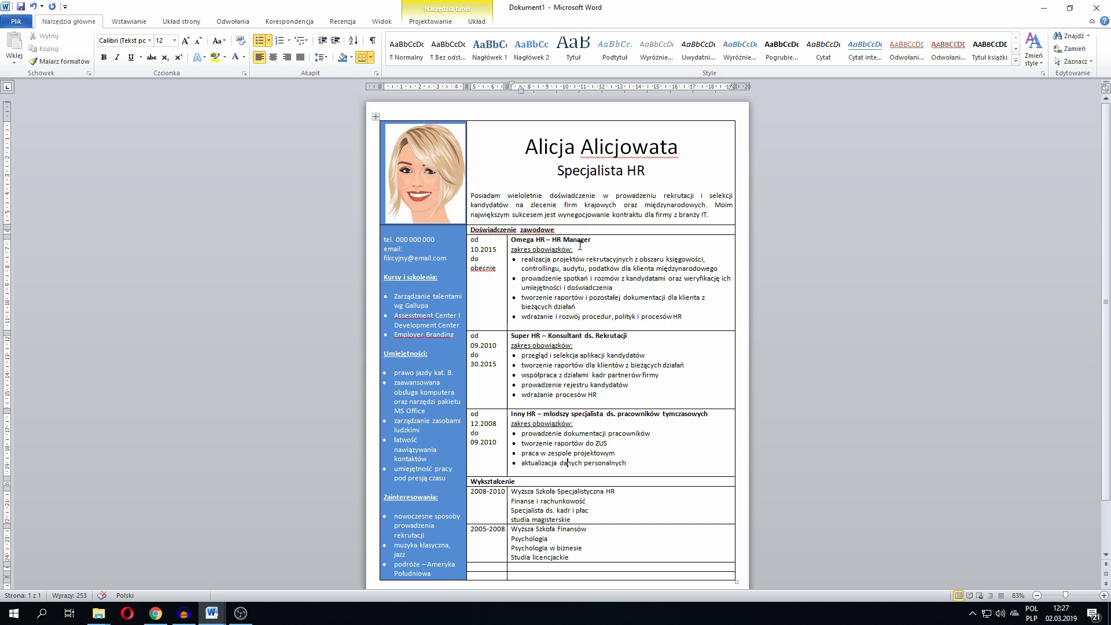
Step: Apply Brak krawędzi (No Border) to the whole CV table
left_click(375, 119)
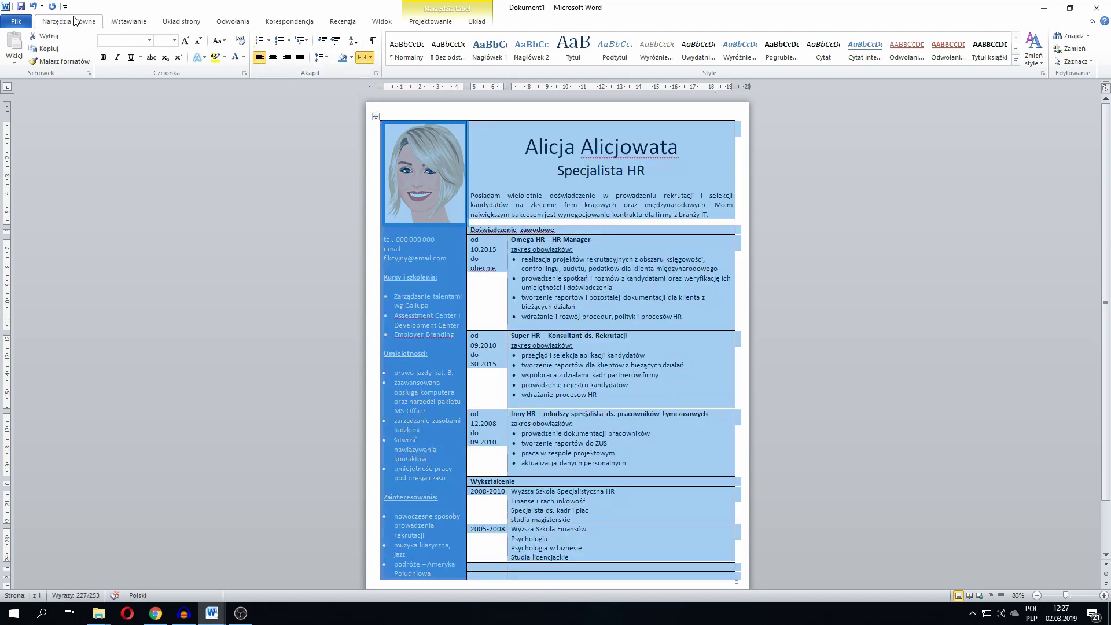
left_click(370, 58)
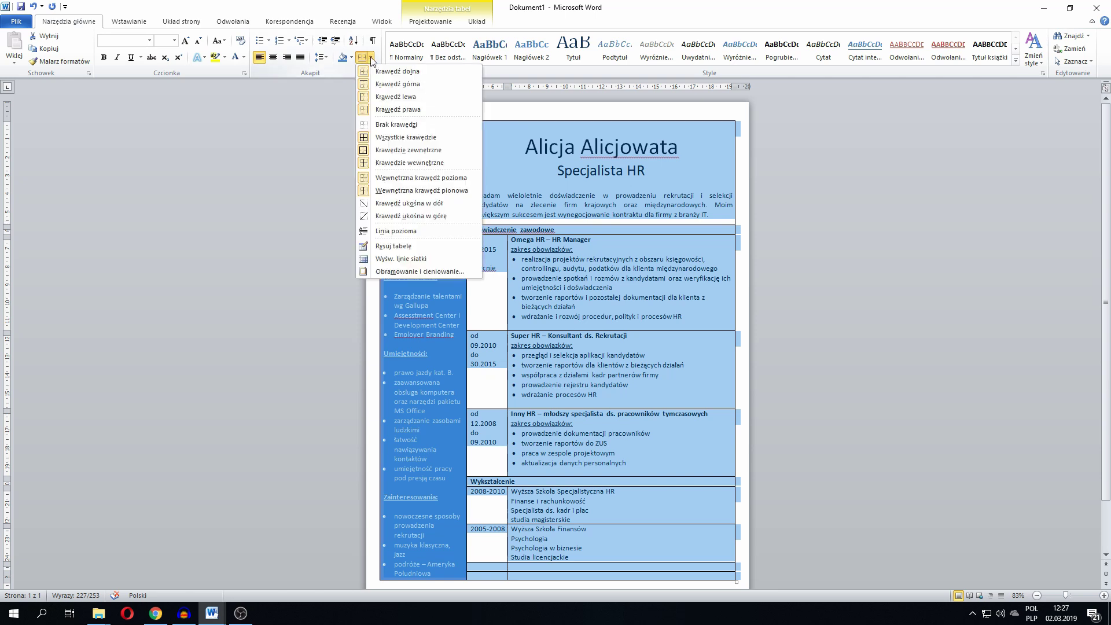
left_click(396, 125)
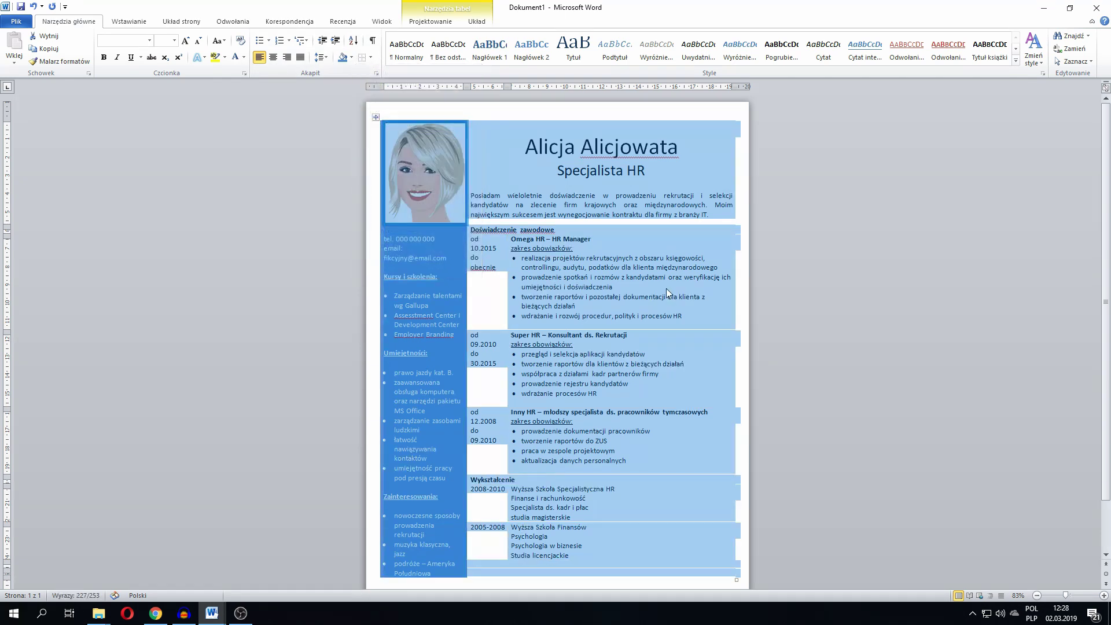
left_click(614, 286)
scroll(629, 266, "down", 1)
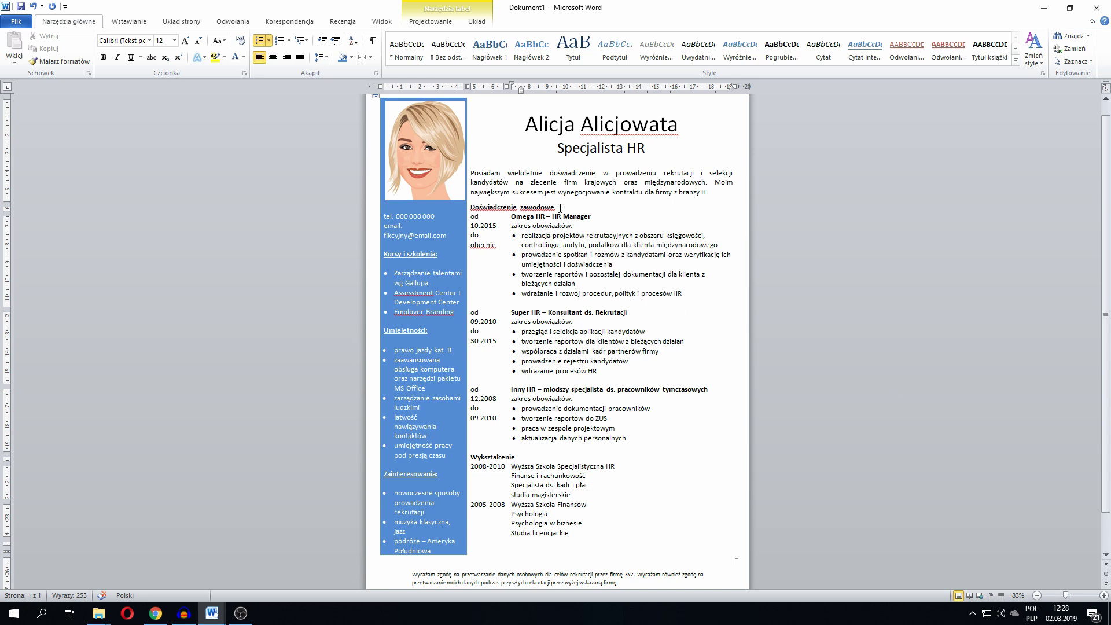
Step: Make the Doświadczenie zawodowe heading bold at 14 pt
left_click_drag(560, 208, 476, 207)
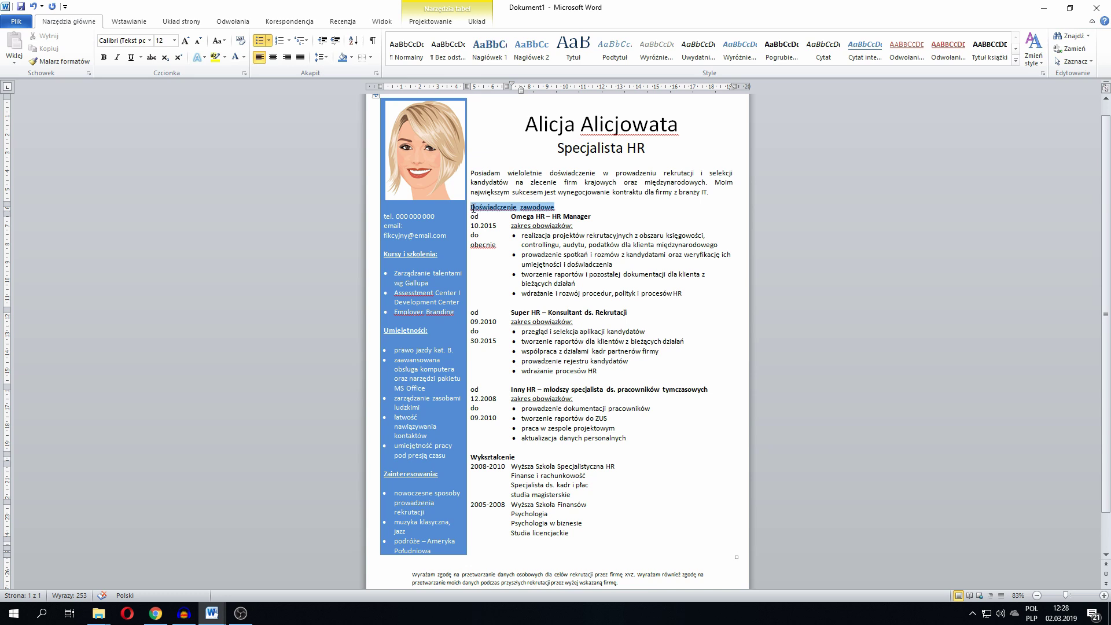
key("ctrl+b")
left_click(186, 41)
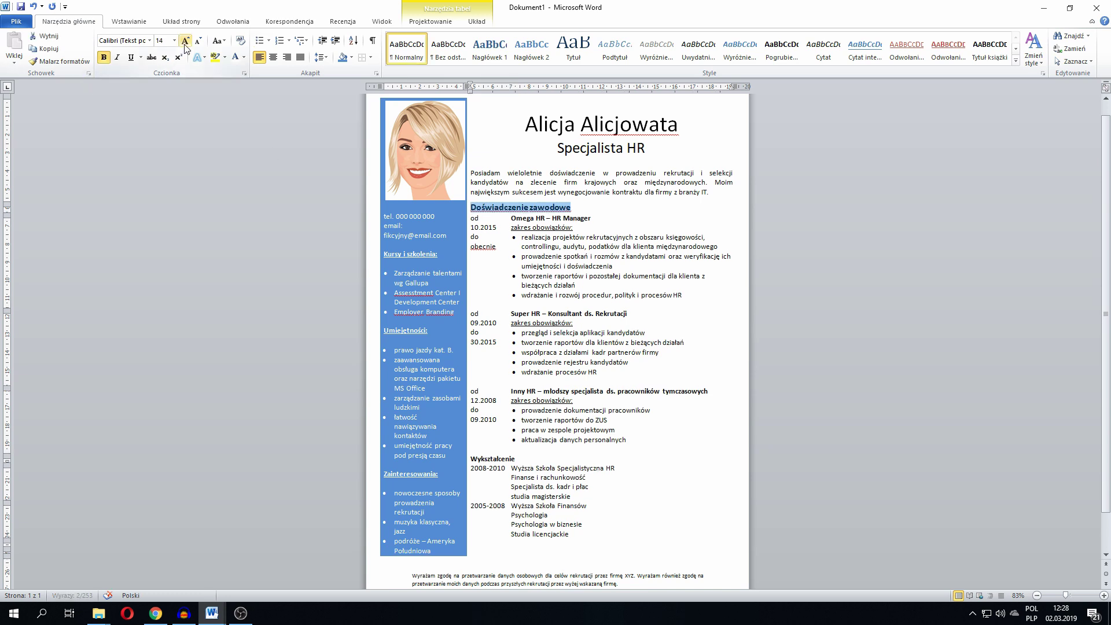
left_click(556, 295)
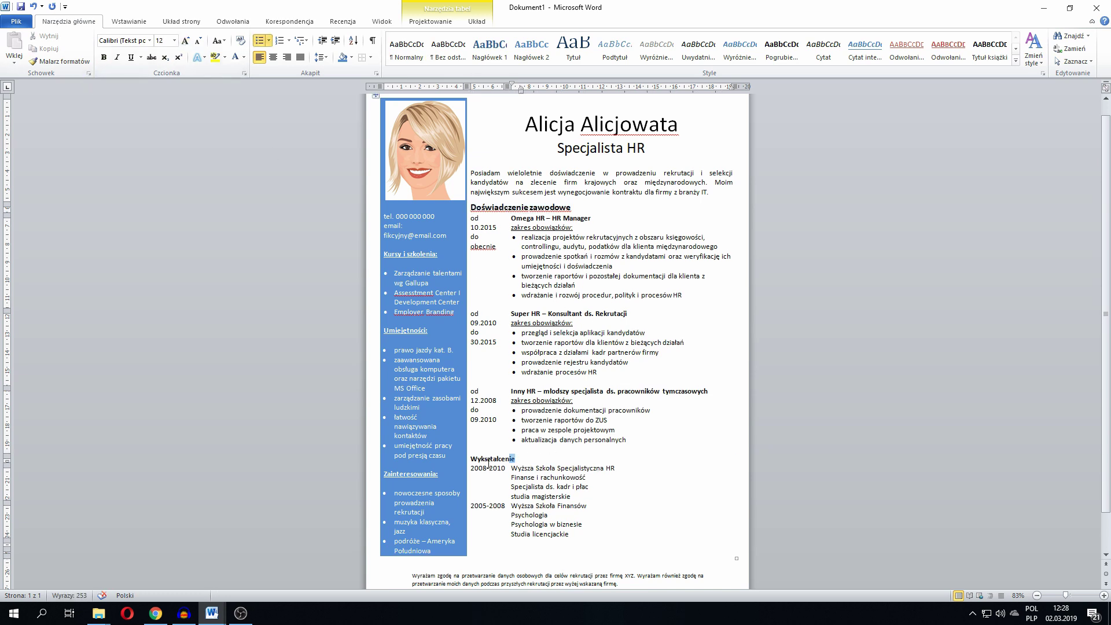
Step: Enlarge the Wykształcenie heading to 14 pt
left_click_drag(487, 464, 478, 459)
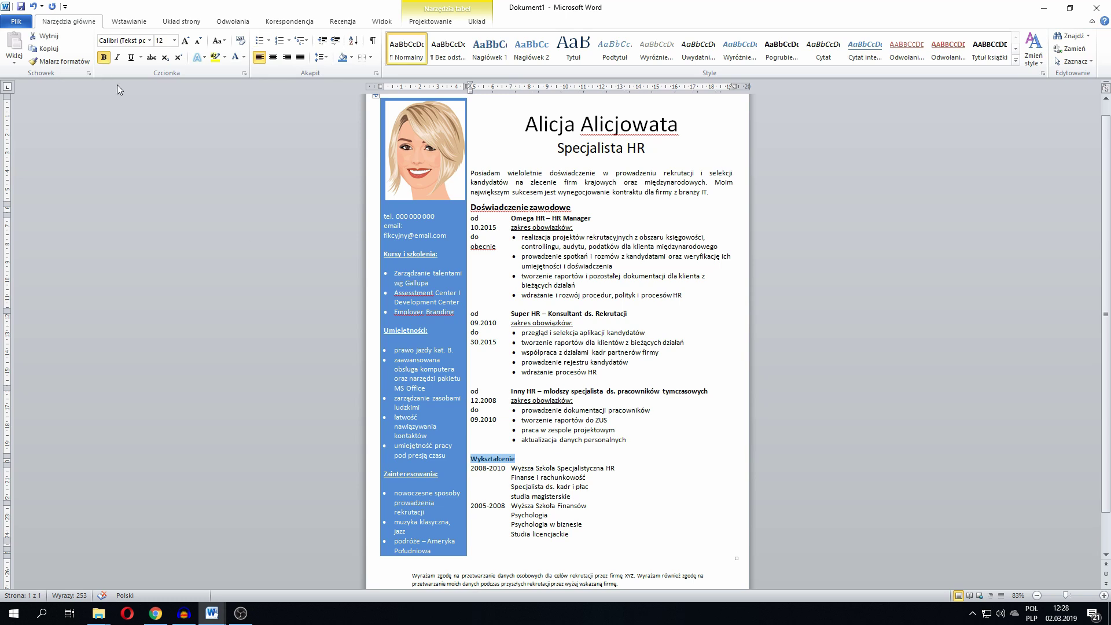
left_click(186, 41)
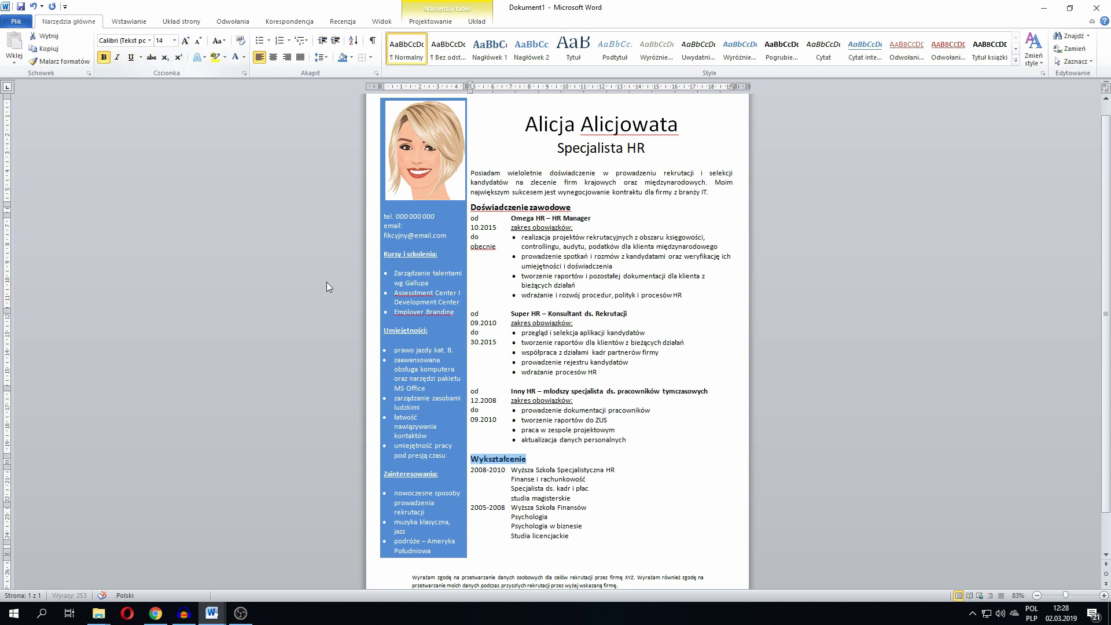
left_click(556, 442)
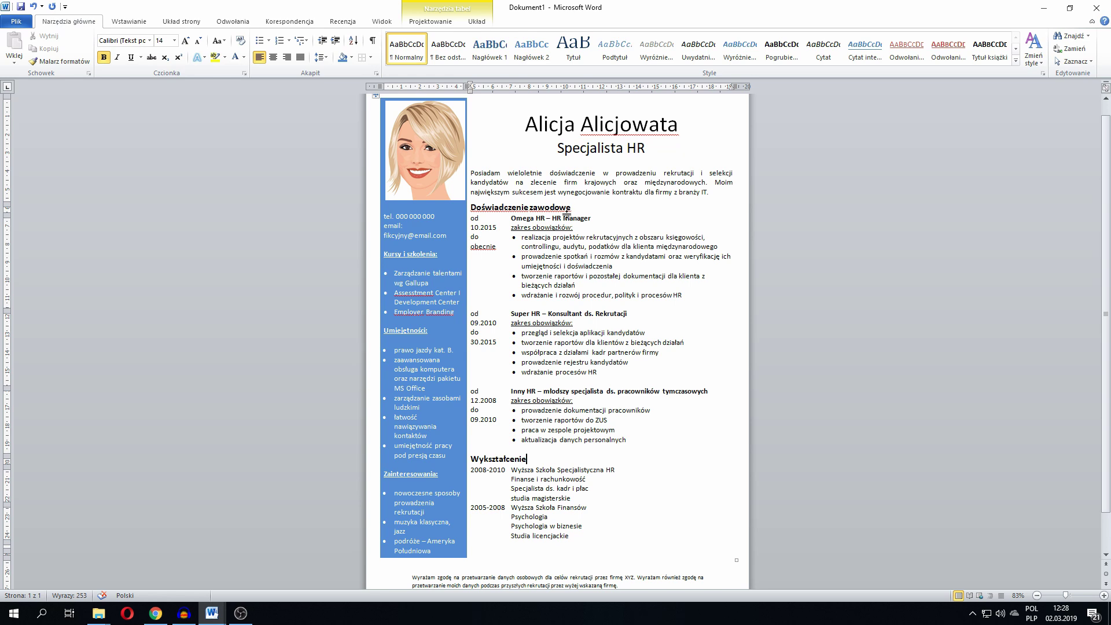
scroll(581, 210, "up", 1)
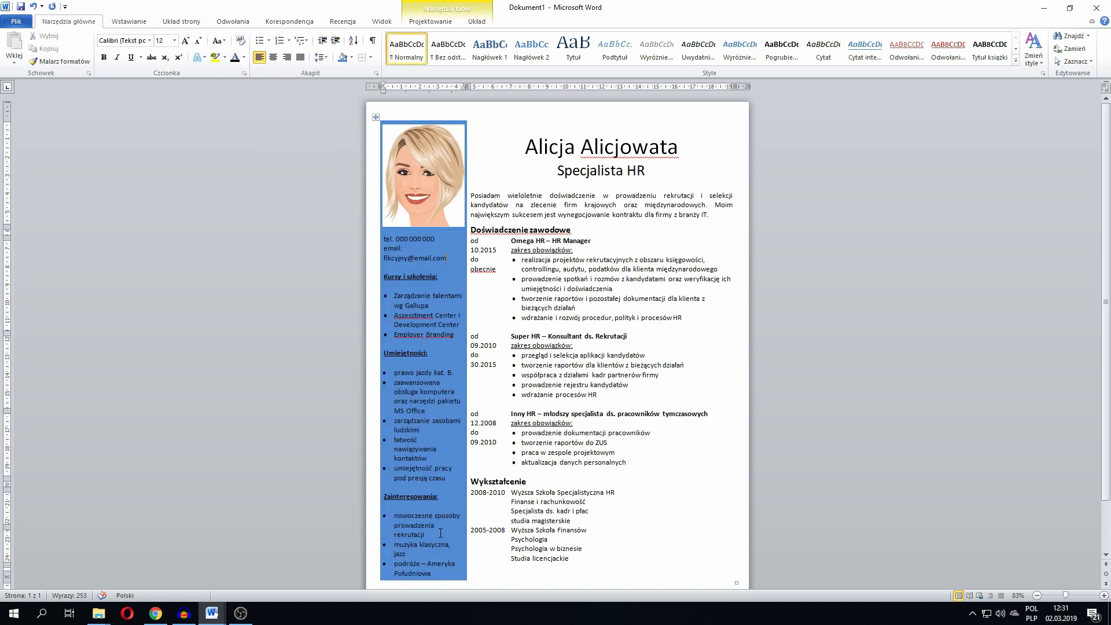
Step: Remove the sidebar column's blue shading and add a right-side border (Krawędź prawa)
left_click(430, 22)
left_click(69, 21)
left_click(370, 57)
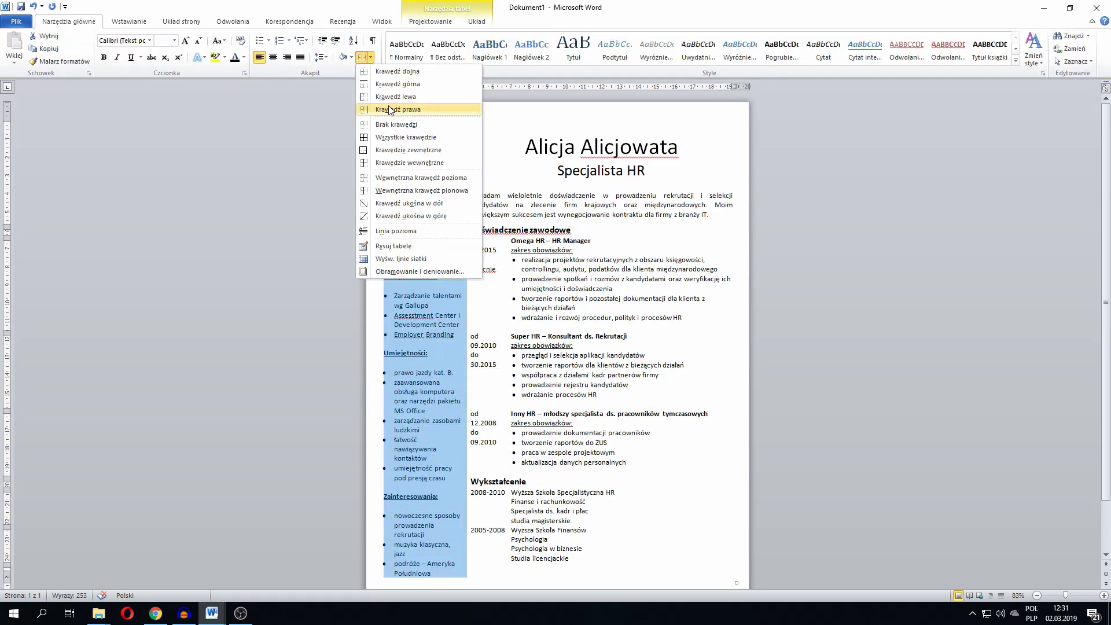
left_click(390, 110)
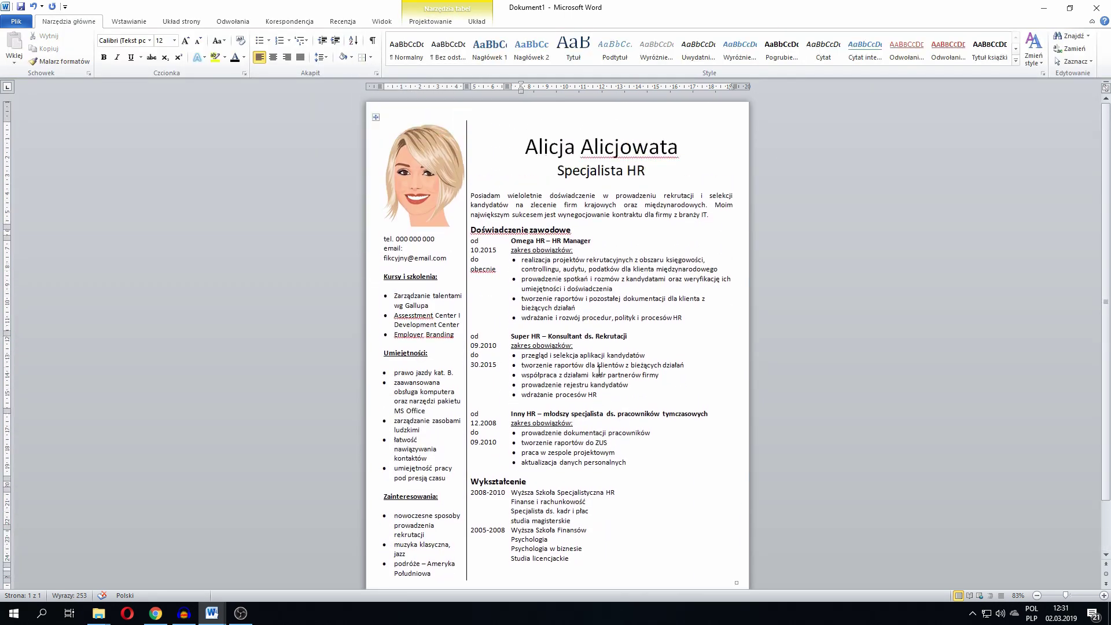
scroll(599, 370, "down", 1)
scroll(521, 335, "up", 1)
left_click(485, 321)
Step: Select the header row and apply a bottom border (Krawędź dolna) beneath it
scroll(449, 487, "down", 1)
left_click(371, 56)
left_click_drag(489, 104, 732, 193)
left_click(370, 57)
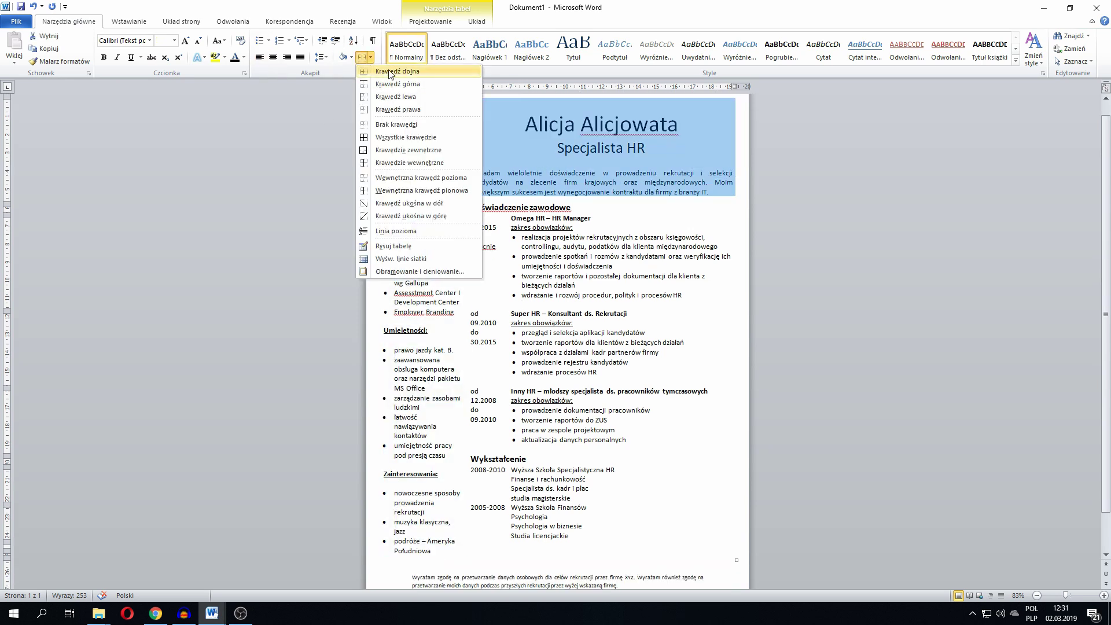
left_click(389, 71)
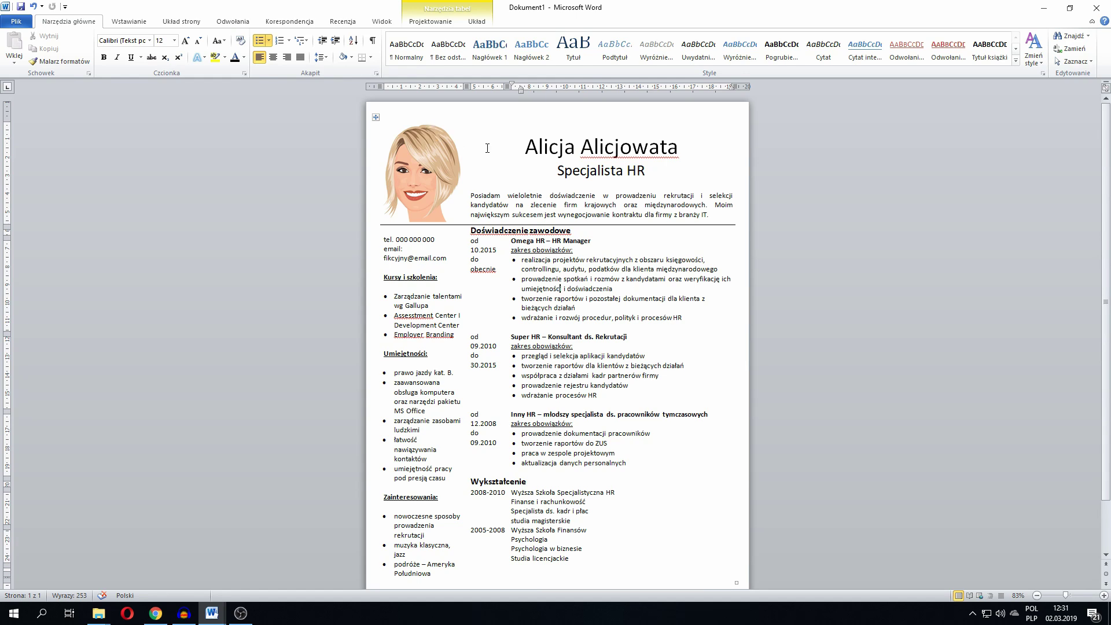
Step: Shade the header row with the photo and name blue using Cieniowanie
left_click_drag(732, 215, 474, 134)
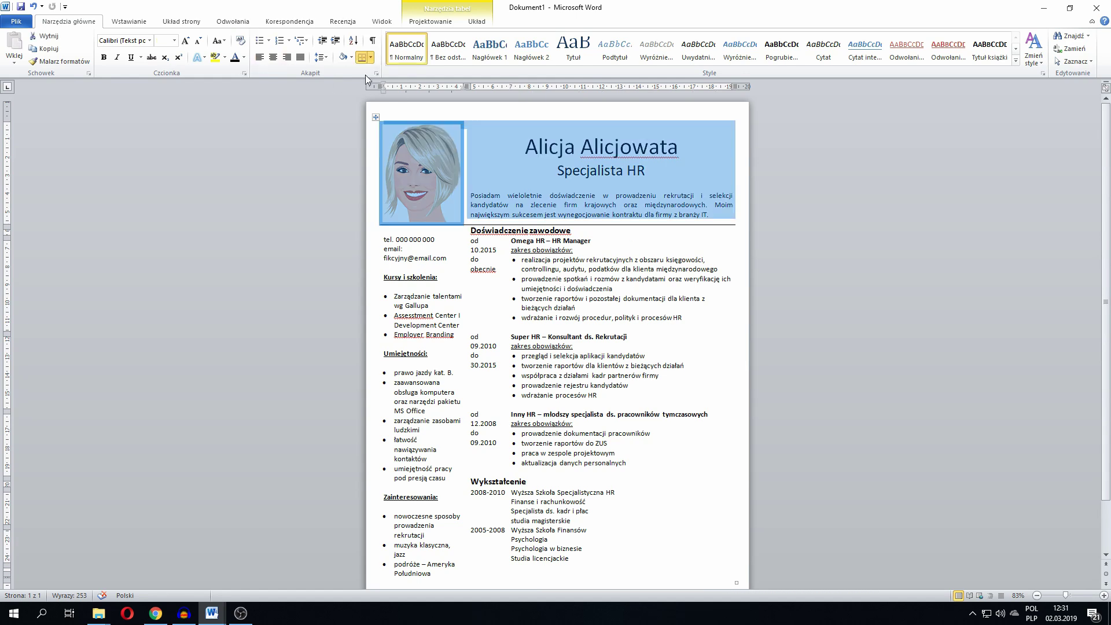
left_click(430, 21)
left_click(817, 36)
left_click(808, 87)
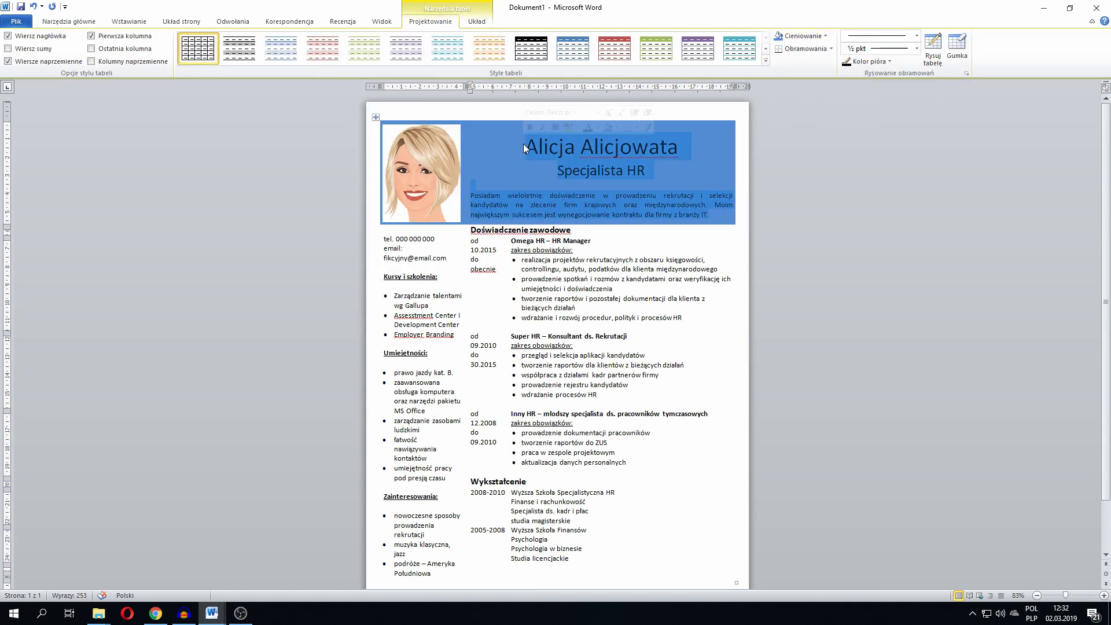
left_click(68, 21)
left_click(648, 336)
Step: Insert a blank line above the Doświadczenie zawodowe heading
scroll(649, 330, "down", 2)
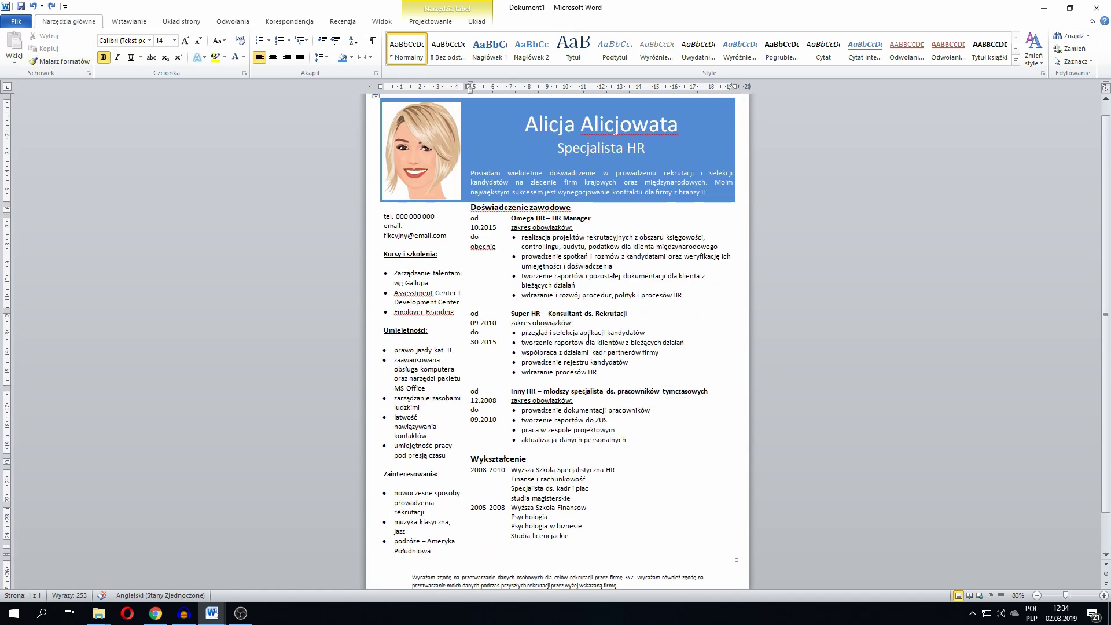
scroll(639, 301, "up", 1)
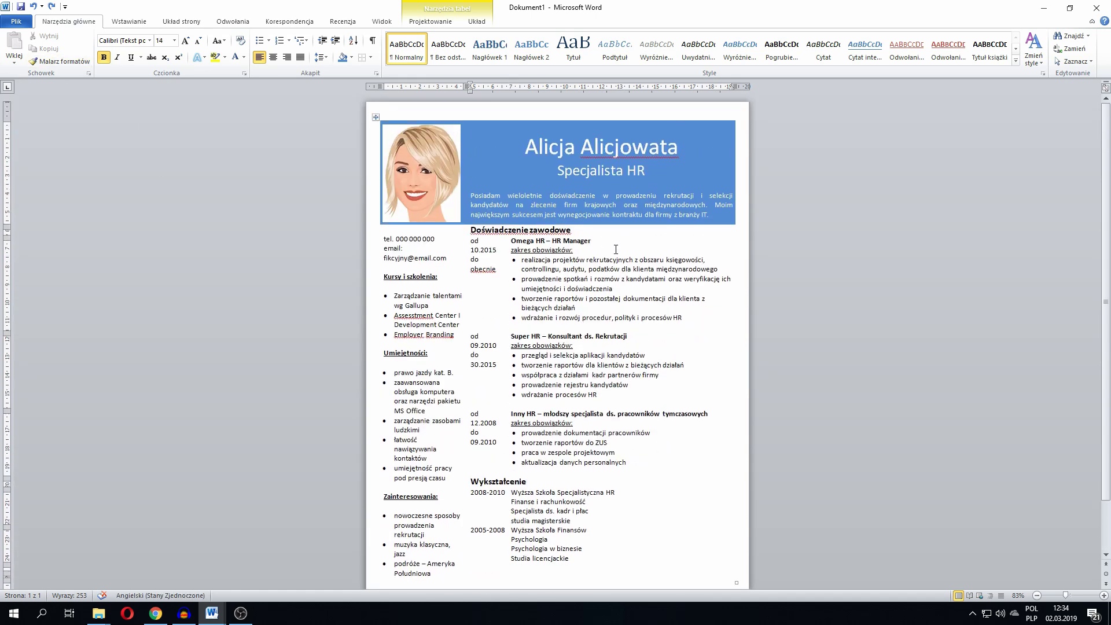
key("Return")
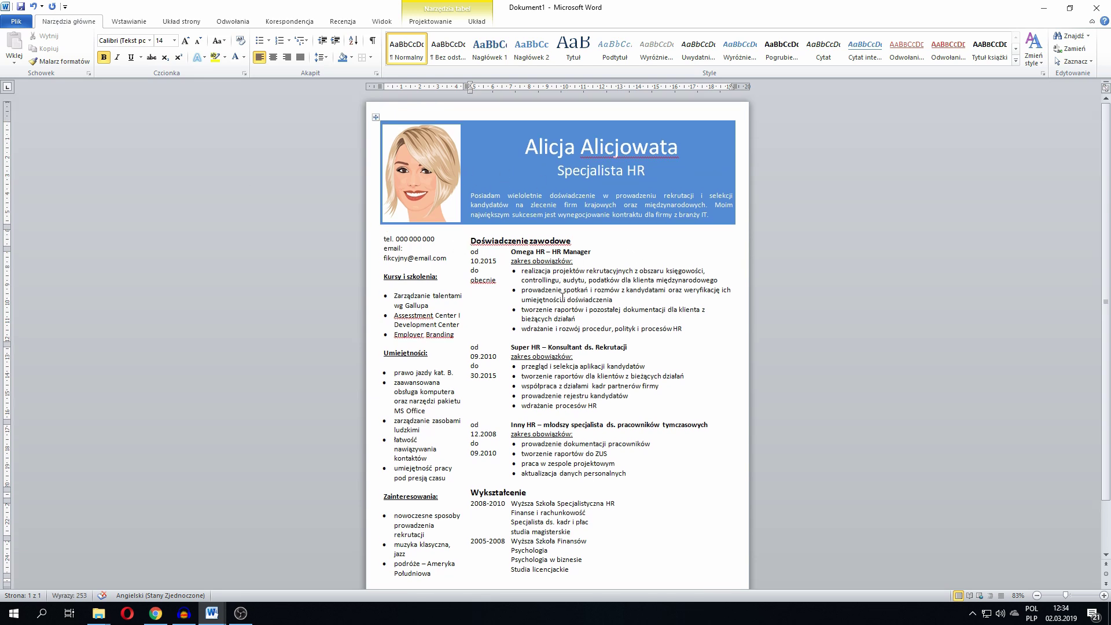
left_click(24, 23)
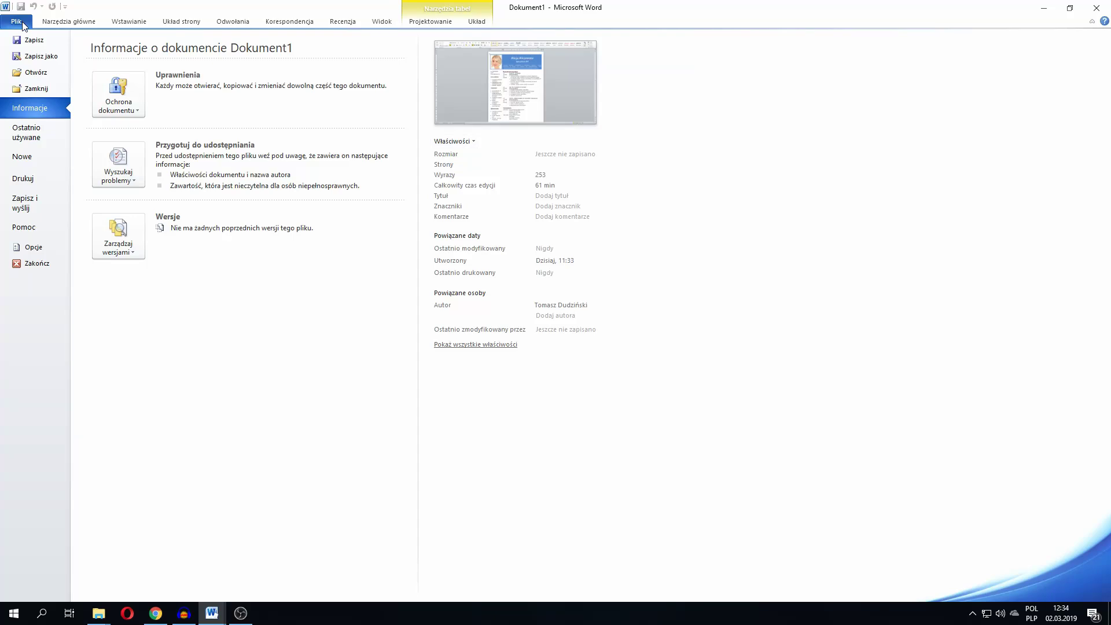
left_click(41, 56)
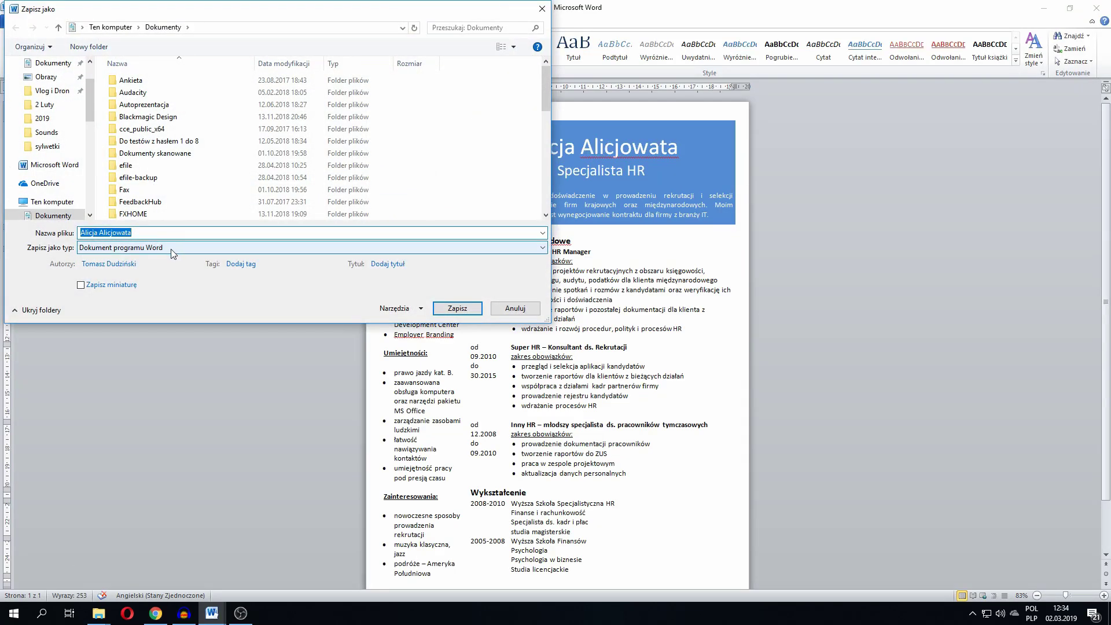
left_click(171, 249)
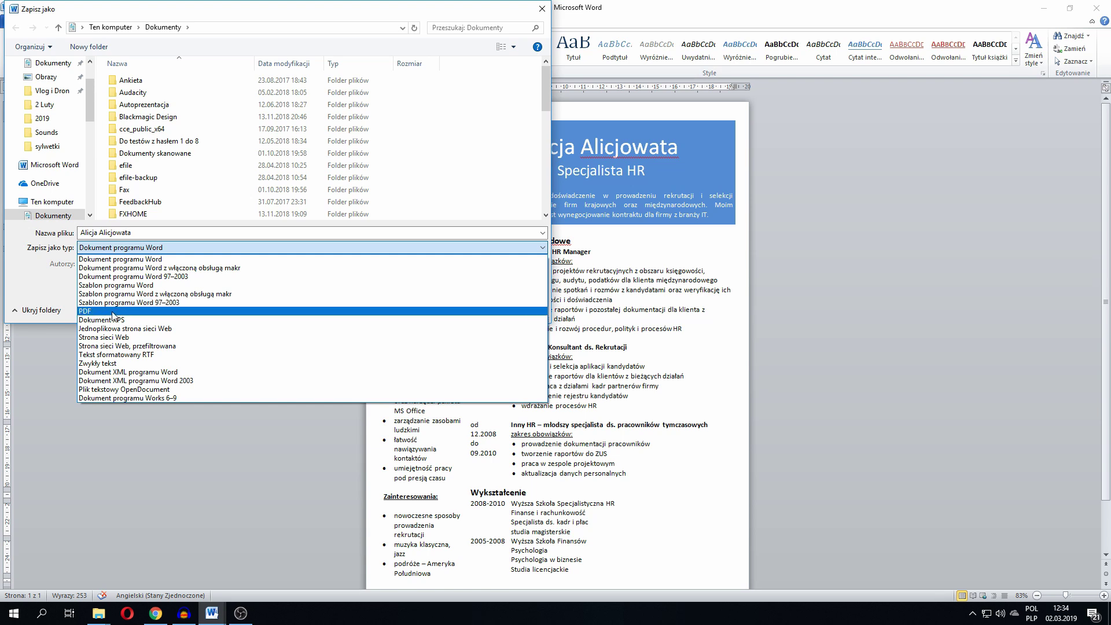
left_click(308, 326)
left_click(542, 9)
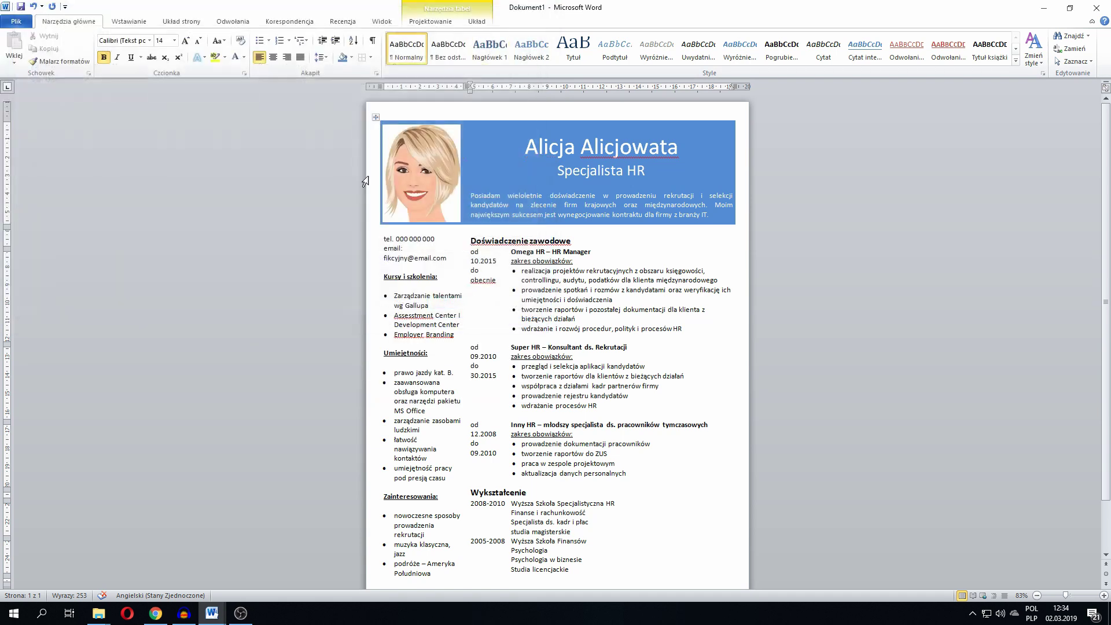
scroll(552, 202, "down", 1)
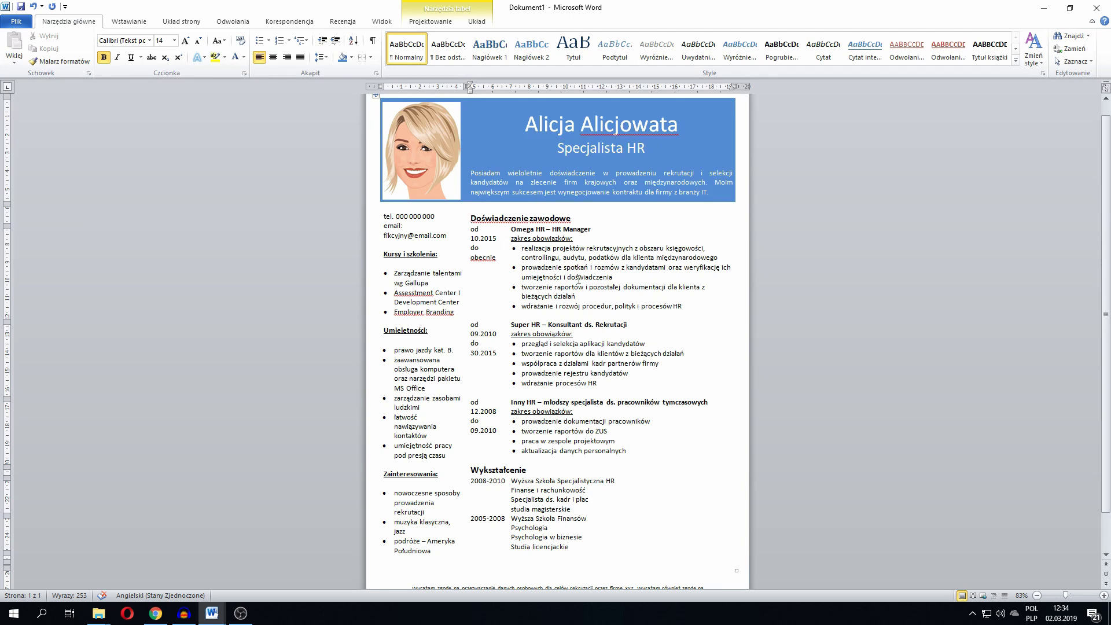
scroll(597, 323, "up", 1)
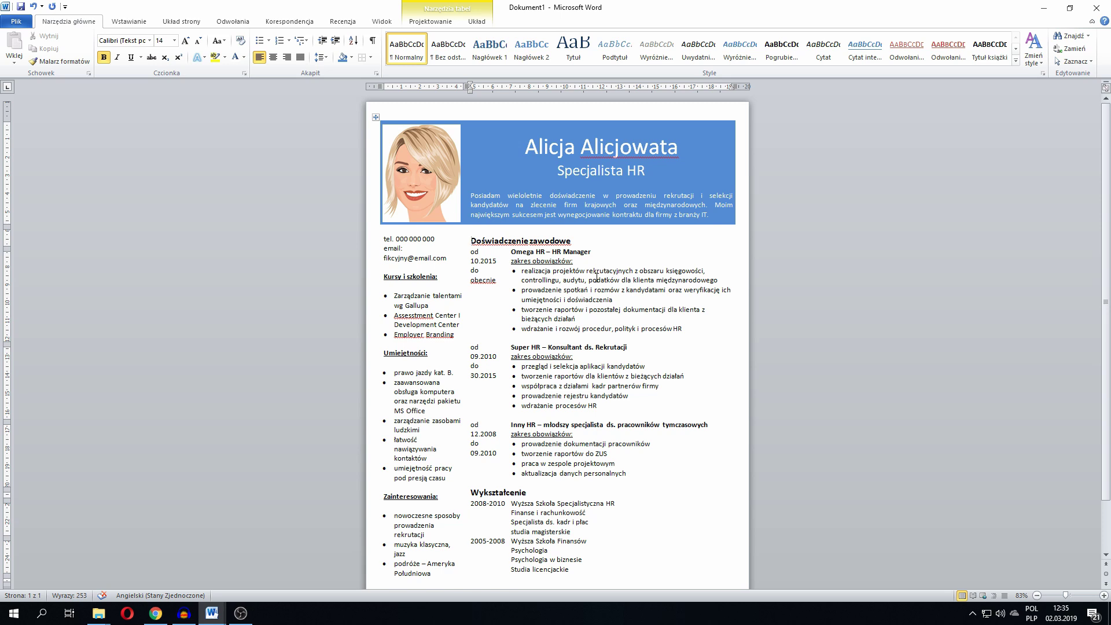
scroll(597, 277, "down", 1)
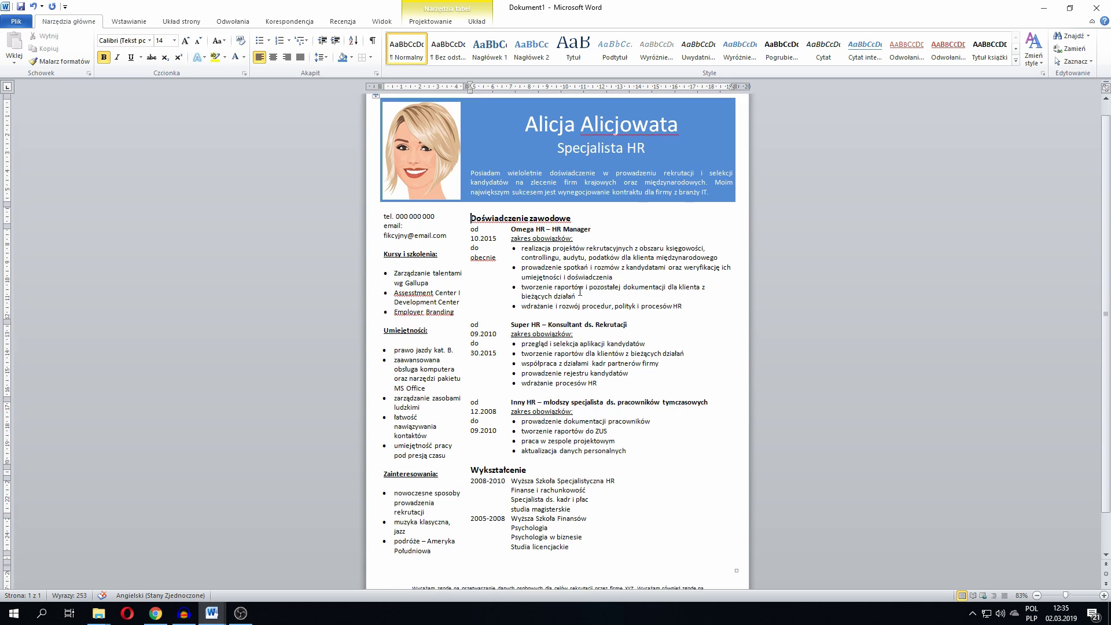